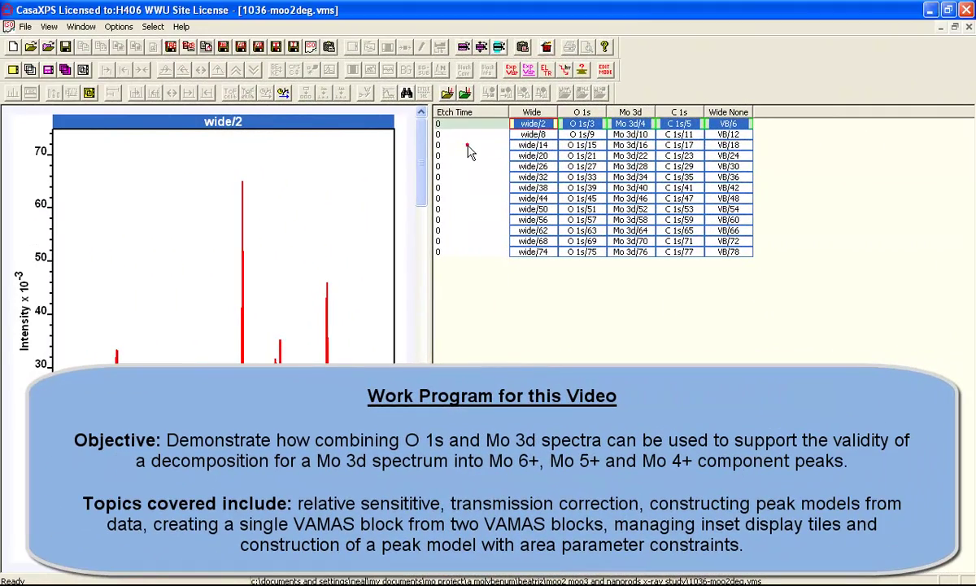
Step: Apply the VB elapse time as the experimental variable and display the O 1s/15 and Mo 3d/16 spectra in turn
{"action": "left_click", "coordinate": [468, 145]}
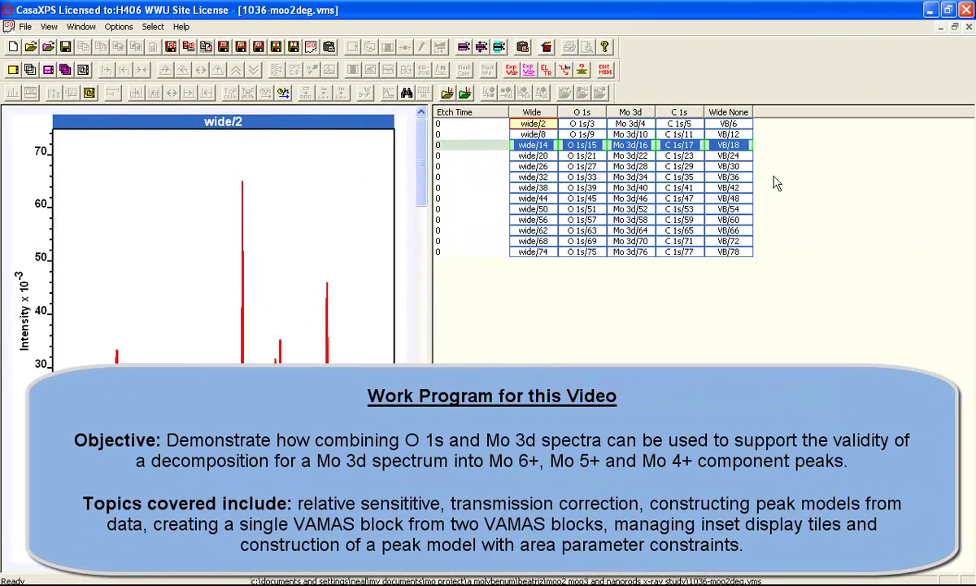
{"action": "left_click", "coordinate": [516, 71]}
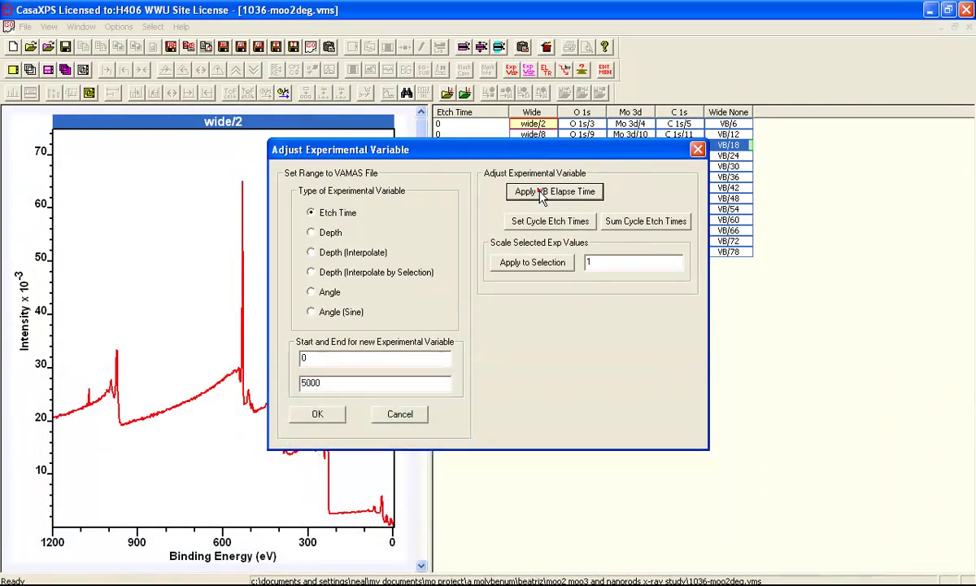
{"action": "left_click", "coordinate": [537, 185]}
{"action": "double_click", "coordinate": [586, 144]}
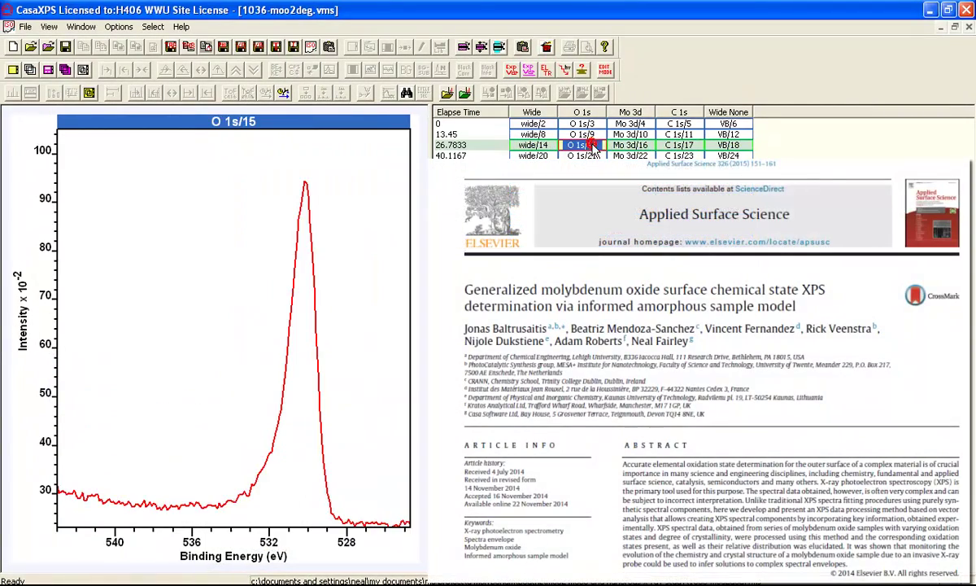
{"action": "left_click", "coordinate": [624, 145]}
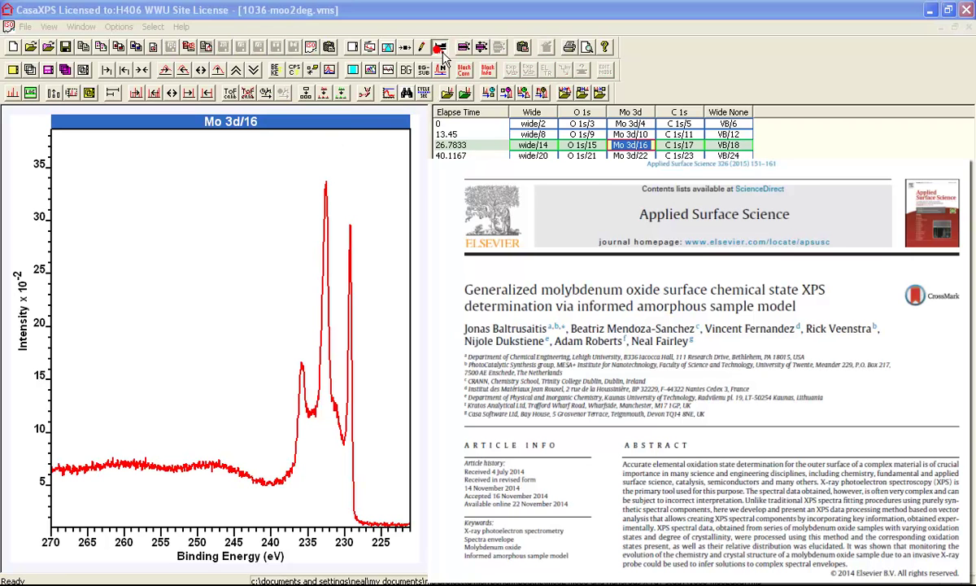
Step: Open the lineshape library file Mo3d-Lineshapes.vms through the Element Library
{"action": "left_click", "coordinate": [440, 49]}
{"action": "left_click", "coordinate": [500, 134]}
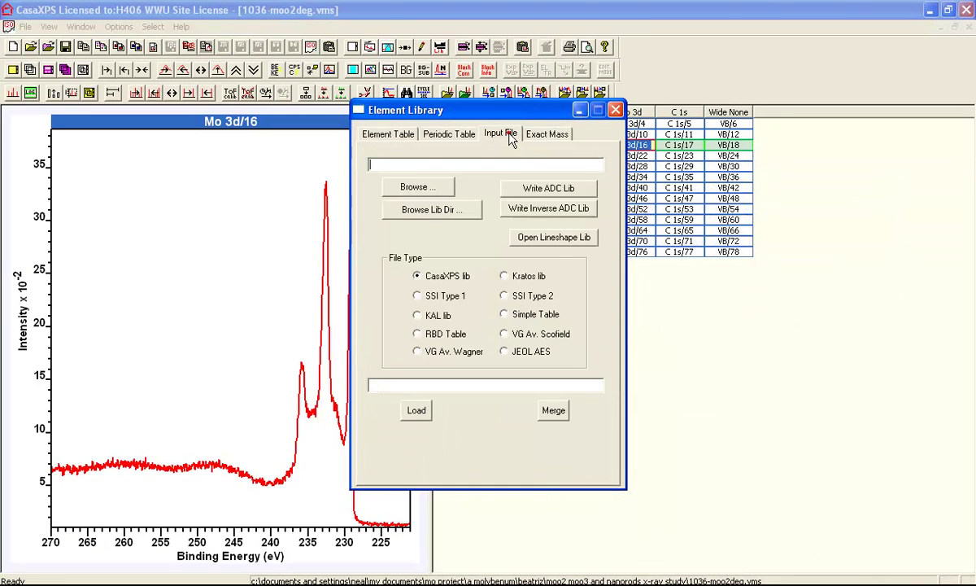
{"action": "left_click", "coordinate": [529, 237]}
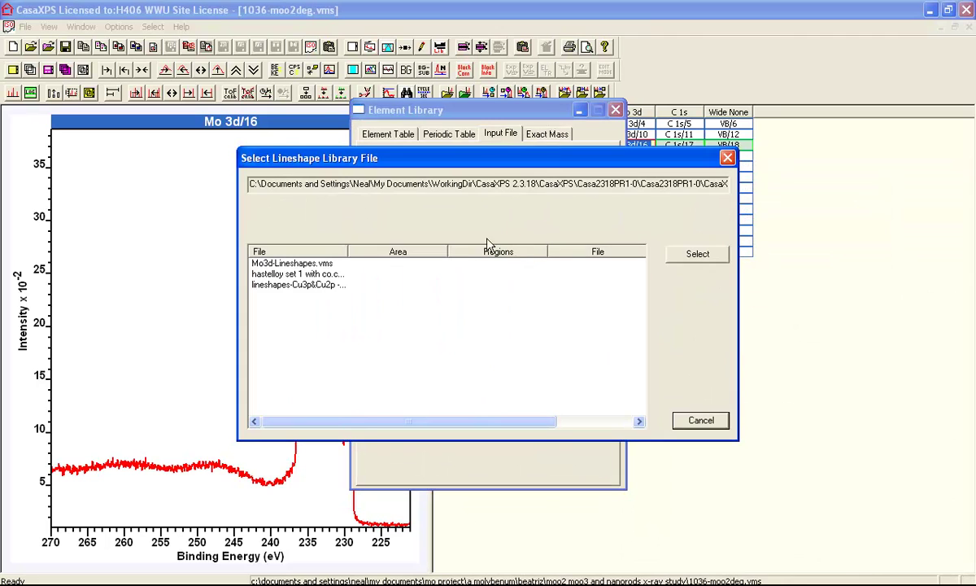
{"action": "left_click", "coordinate": [285, 263]}
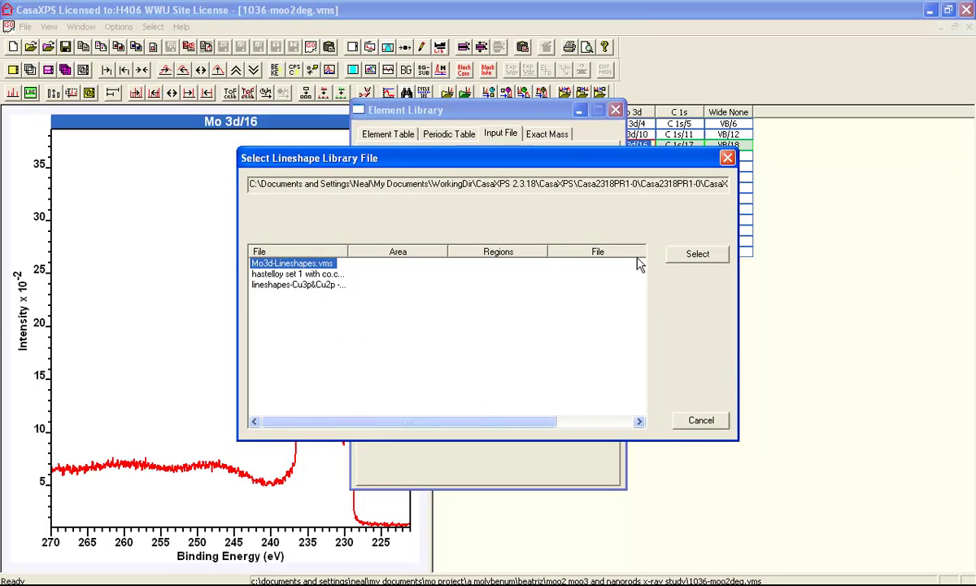
{"action": "left_click", "coordinate": [679, 253]}
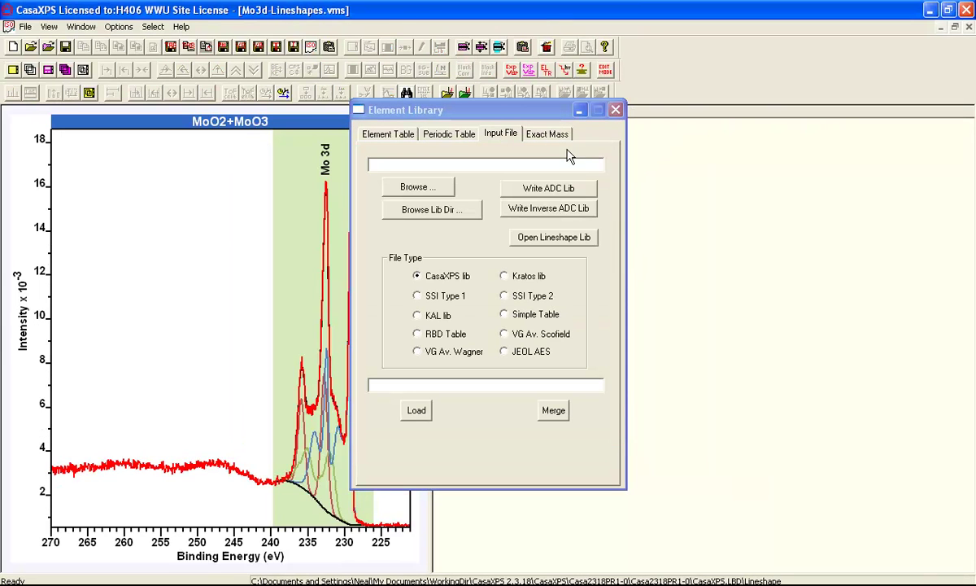
Step: Load Scofield-AngleDistrubutionCorrection_MagicAngle-EscapeDepth.lib as the element library and show its element table at an energy of about 246 eV
{"action": "left_click_drag", "start_coordinate": [499, 118], "coordinate": [762, 147]}
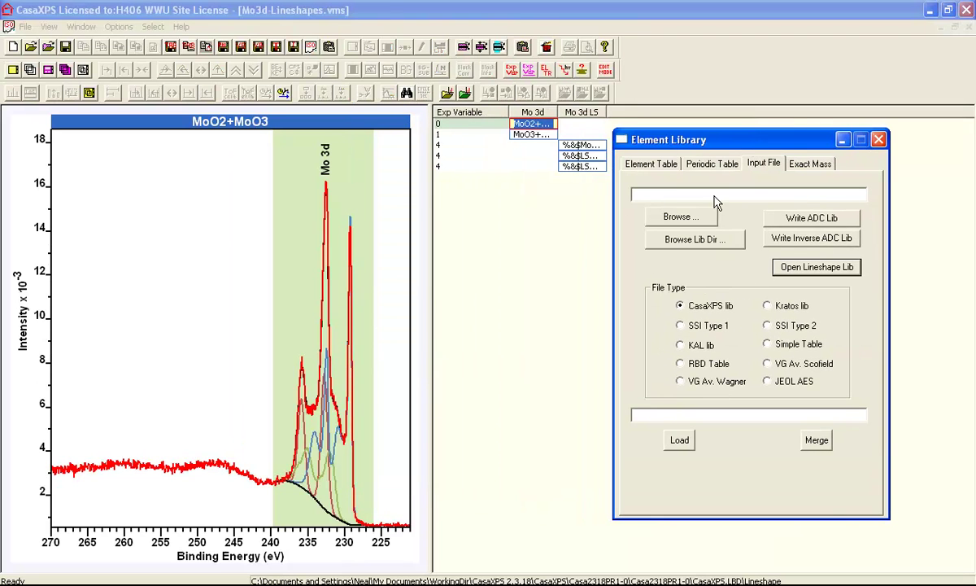
{"action": "left_click", "coordinate": [704, 241]}
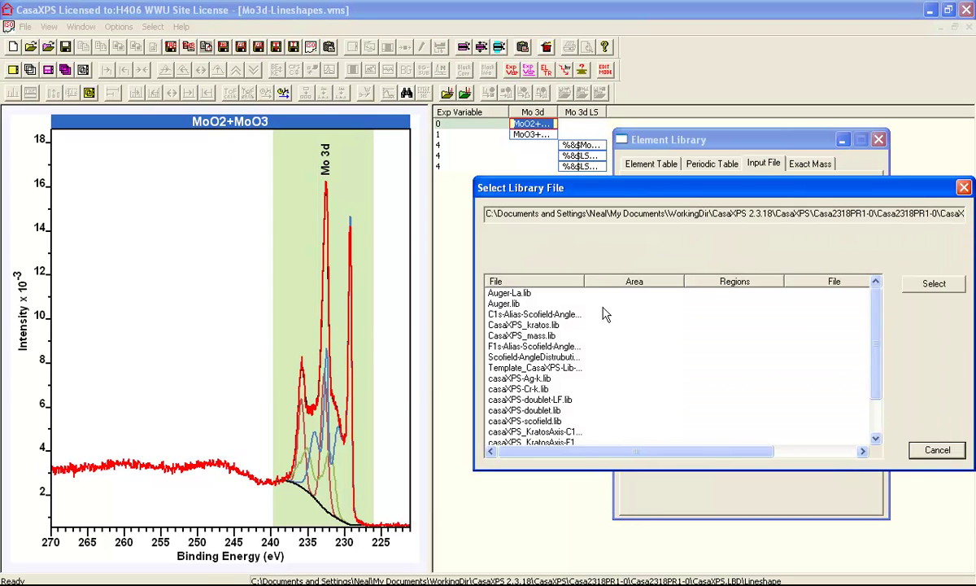
{"action": "double_click", "coordinate": [584, 281]}
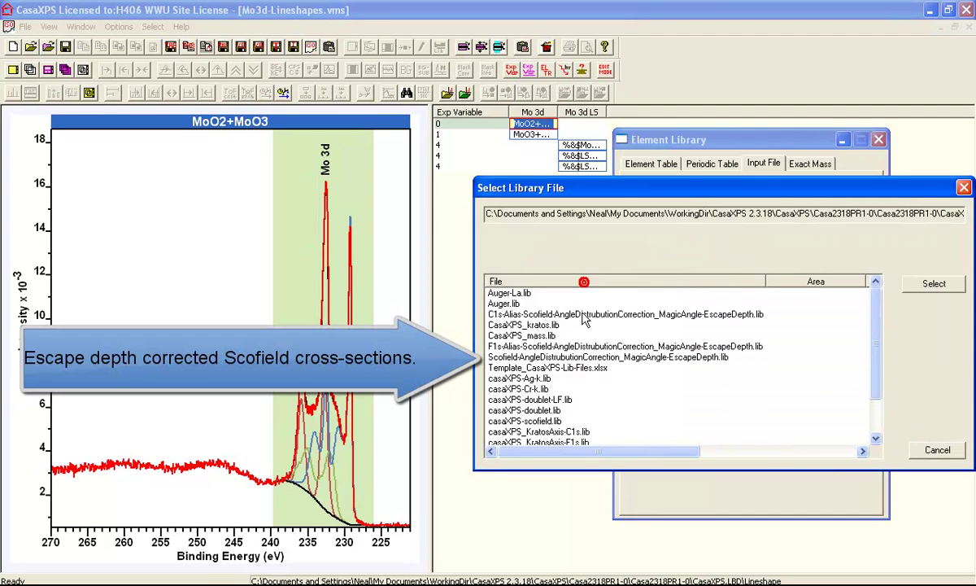
{"action": "left_click", "coordinate": [567, 358]}
{"action": "left_click", "coordinate": [914, 290]}
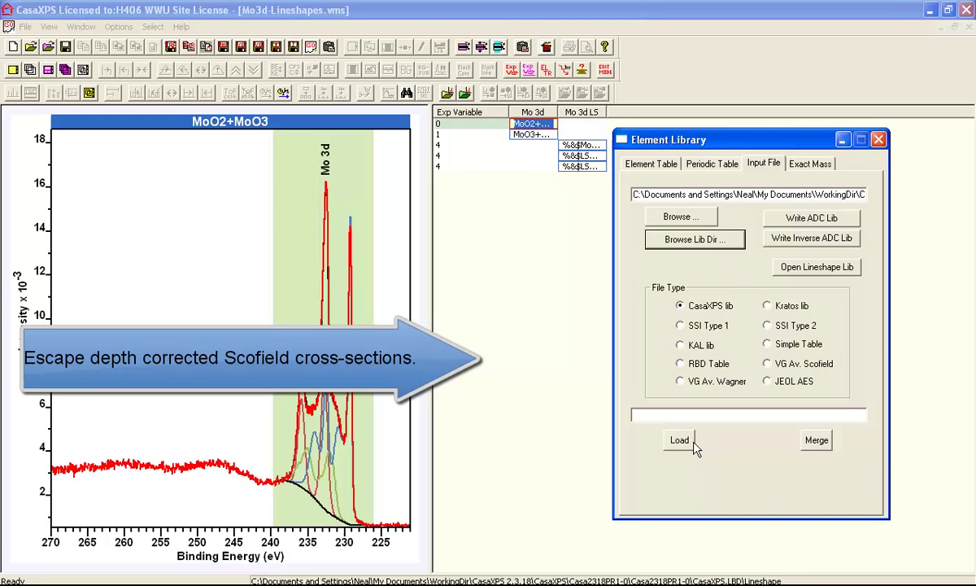
{"action": "left_click", "coordinate": [672, 440]}
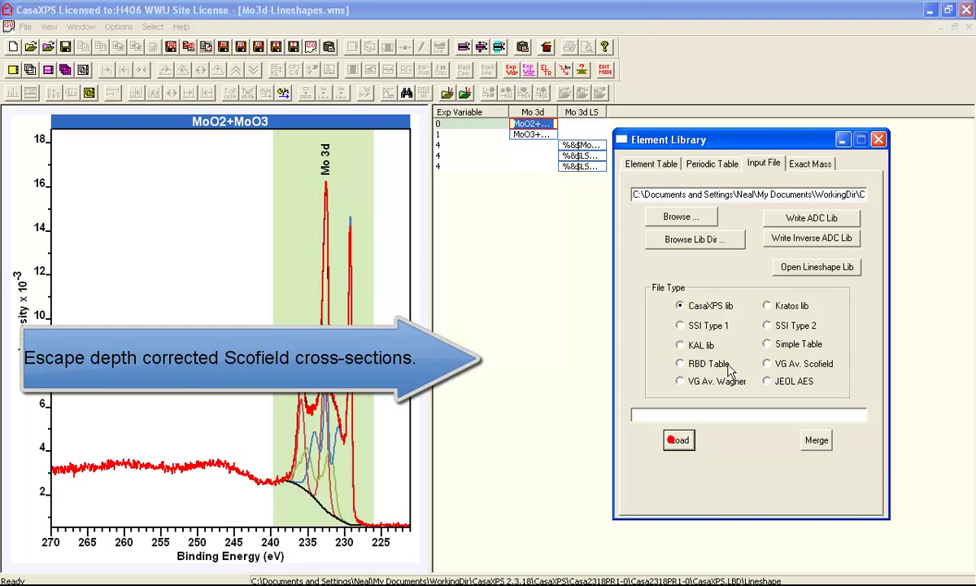
{"action": "left_click", "coordinate": [651, 163]}
{"action": "left_click", "coordinate": [226, 285]}
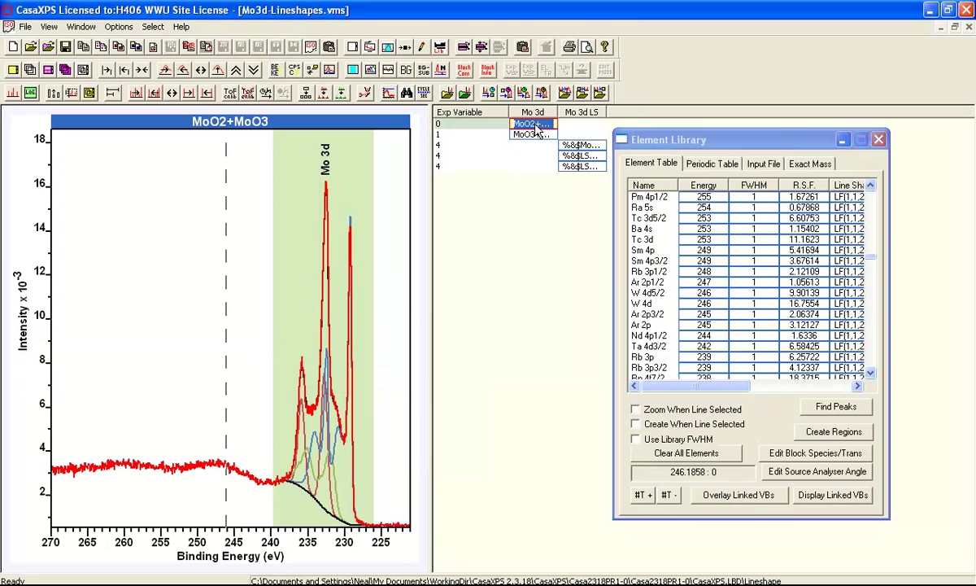
Step: Return to the 1036-moo2deg.vms file, close the Element Library and choose Mo 3d/16 as the propagation target
{"action": "left_click", "coordinate": [533, 124]}
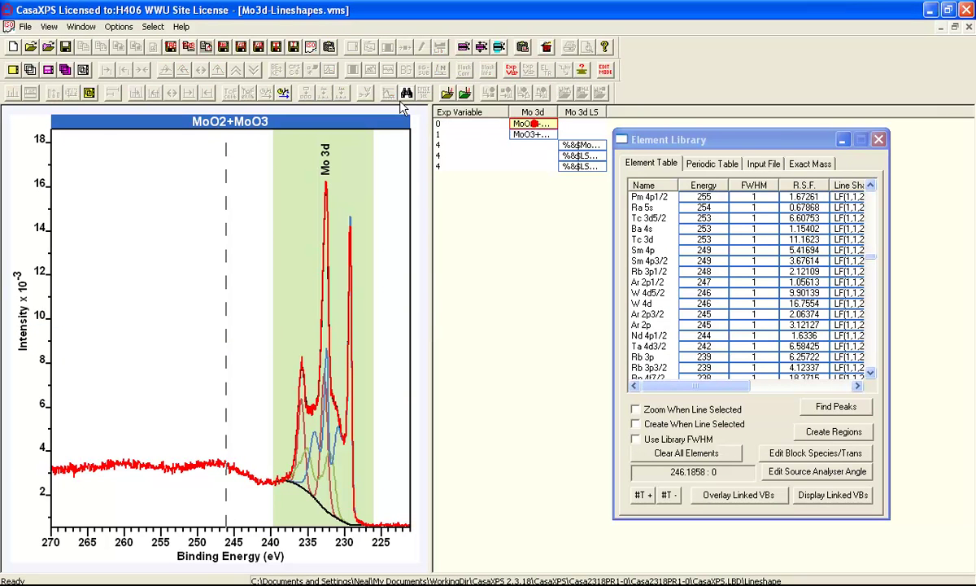
{"action": "left_click", "coordinate": [81, 27]}
{"action": "left_click", "coordinate": [97, 114]}
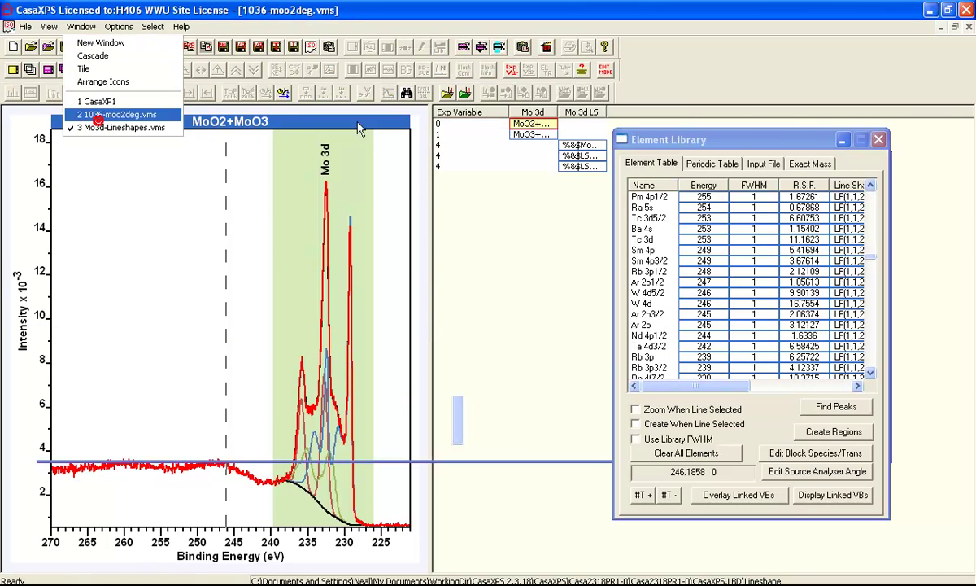
{"action": "left_click", "coordinate": [880, 140]}
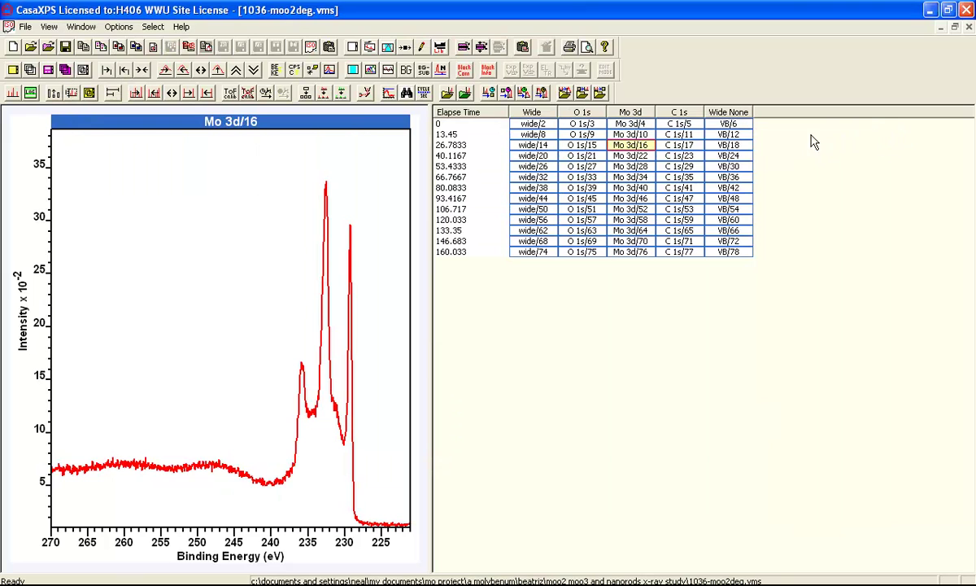
{"action": "left_click", "coordinate": [631, 147]}
Step: Propagate the components of MoO2+MoO3 in Mo3d-Lineshapes.vms to Mo 3d/16 with Auto Fit Comps off, and return to 1036-moo2deg.vms
{"action": "key", "text": "ctrl+Tab"}
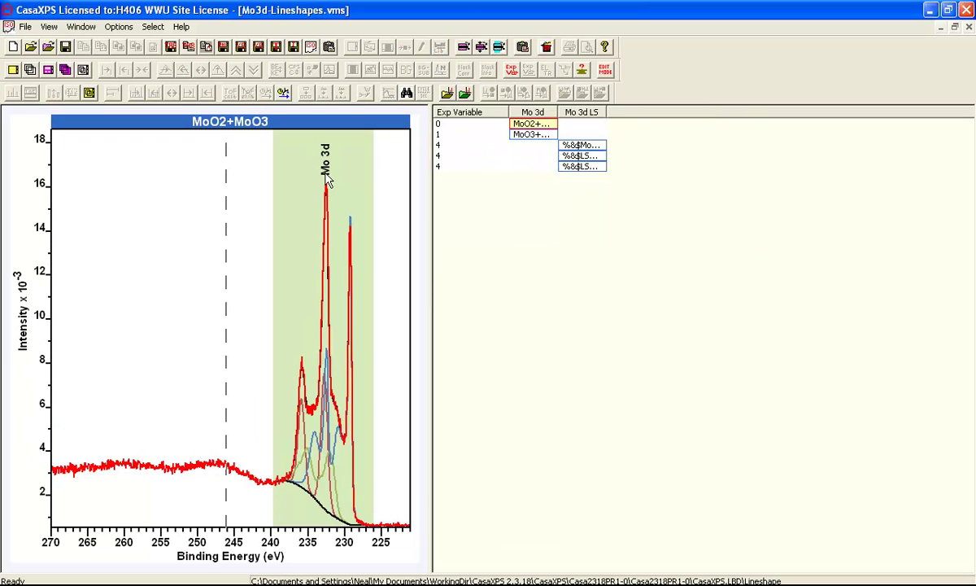
{"action": "right_click", "coordinate": [195, 222]}
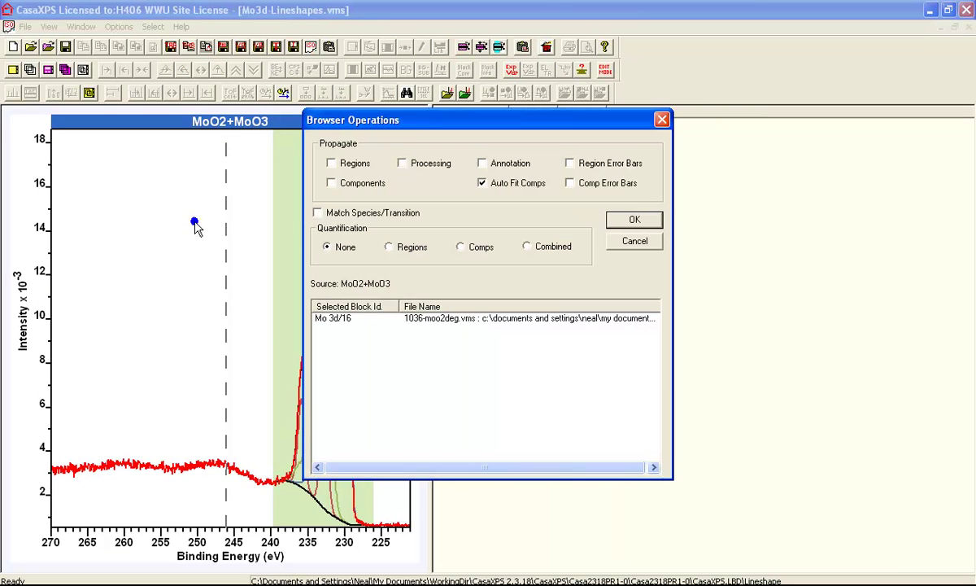
{"action": "left_click", "coordinate": [338, 183]}
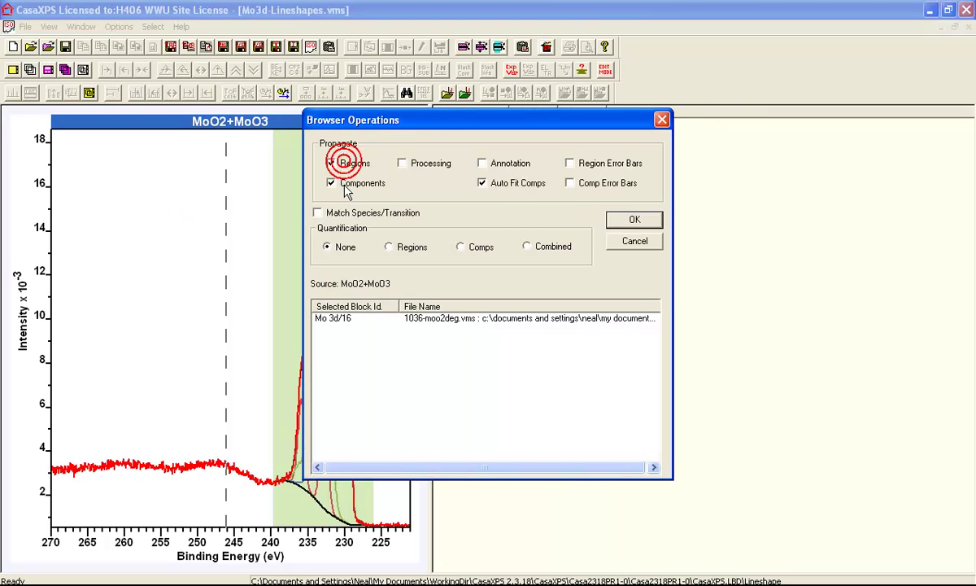
{"action": "left_click", "coordinate": [499, 183]}
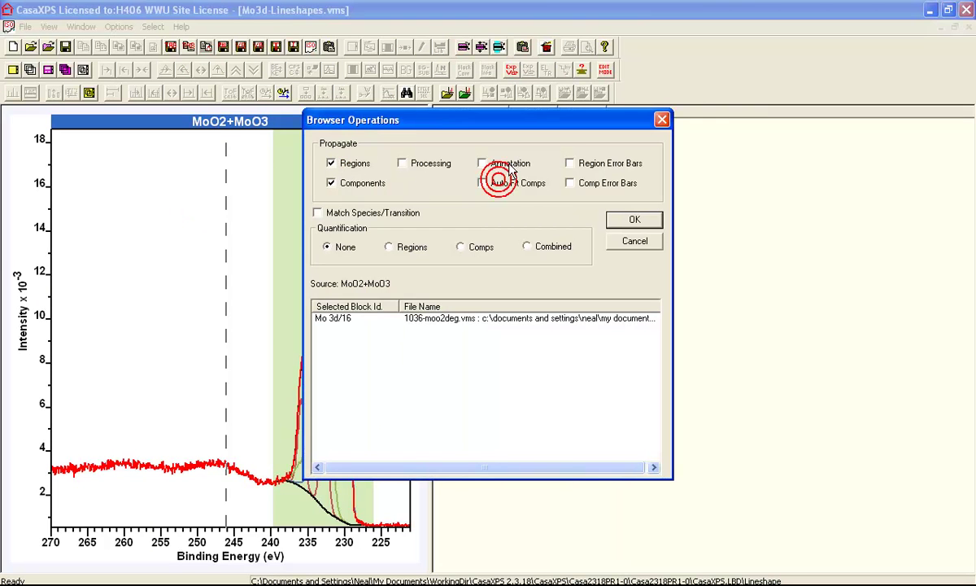
{"action": "left_click", "coordinate": [616, 220]}
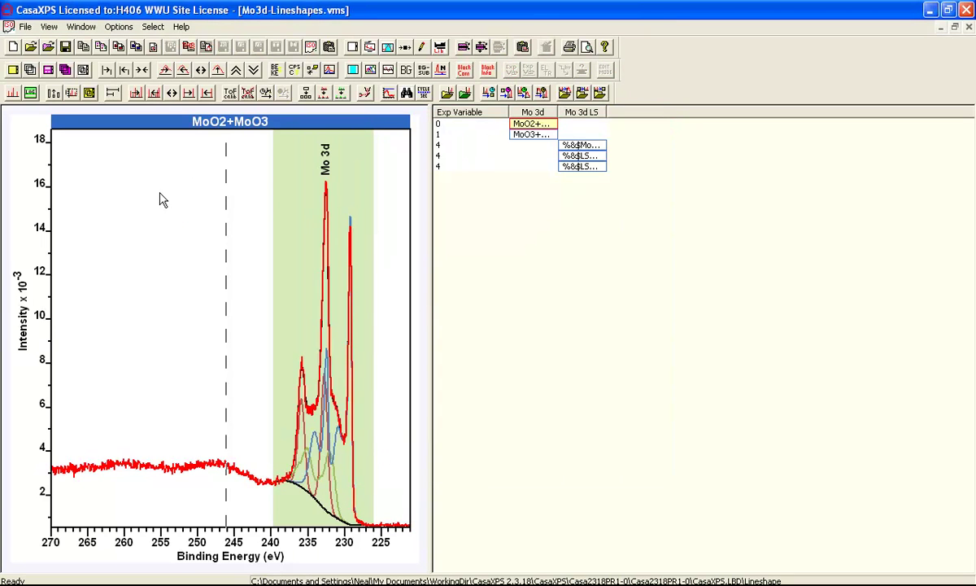
{"action": "key", "text": "ctrl+Tab"}
{"action": "key", "text": "ctrl+Tab"}
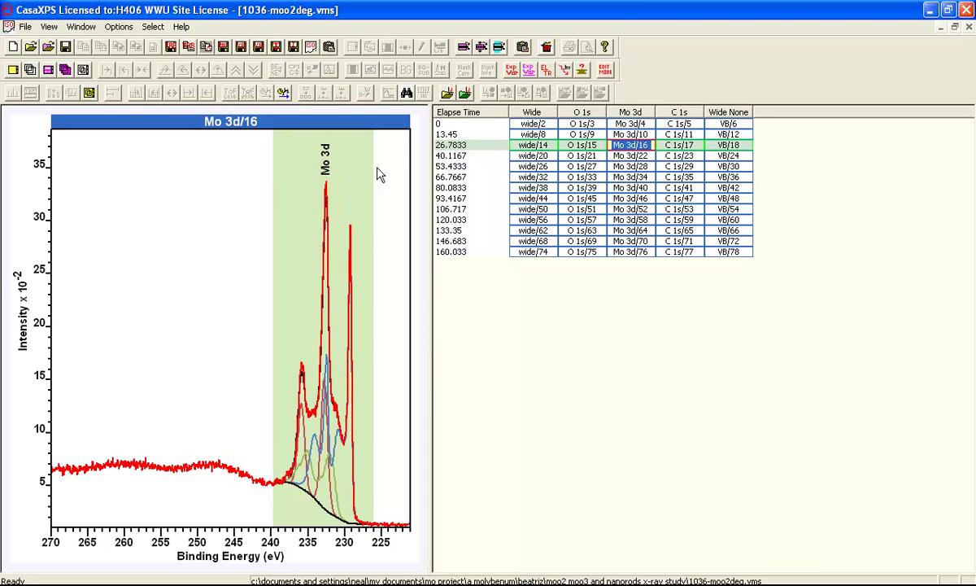
Step: Update the Mo 3d region's R.S.F. on Mo 3d/16 to the loaded element library's value of 9.41914
{"action": "left_click", "coordinate": [200, 180]}
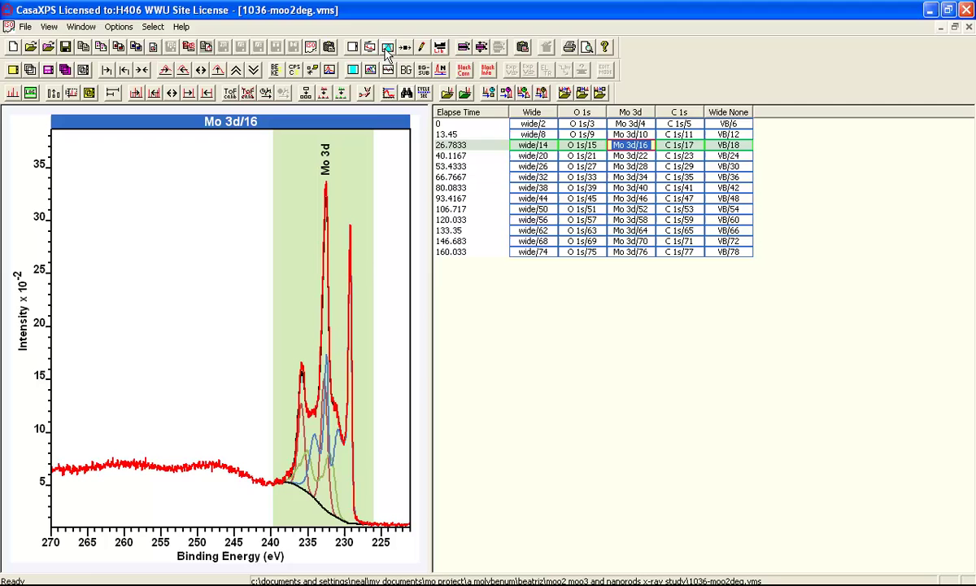
{"action": "left_click", "coordinate": [387, 47]}
{"action": "left_click_drag", "start_coordinate": [391, 102], "coordinate": [690, 182]}
{"action": "left_click", "coordinate": [695, 197]}
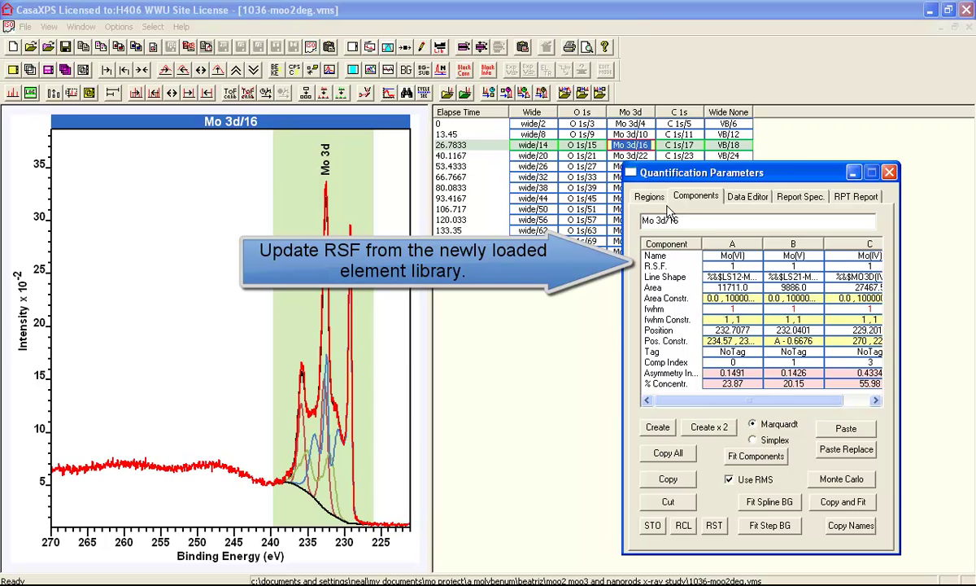
{"action": "left_click", "coordinate": [650, 197]}
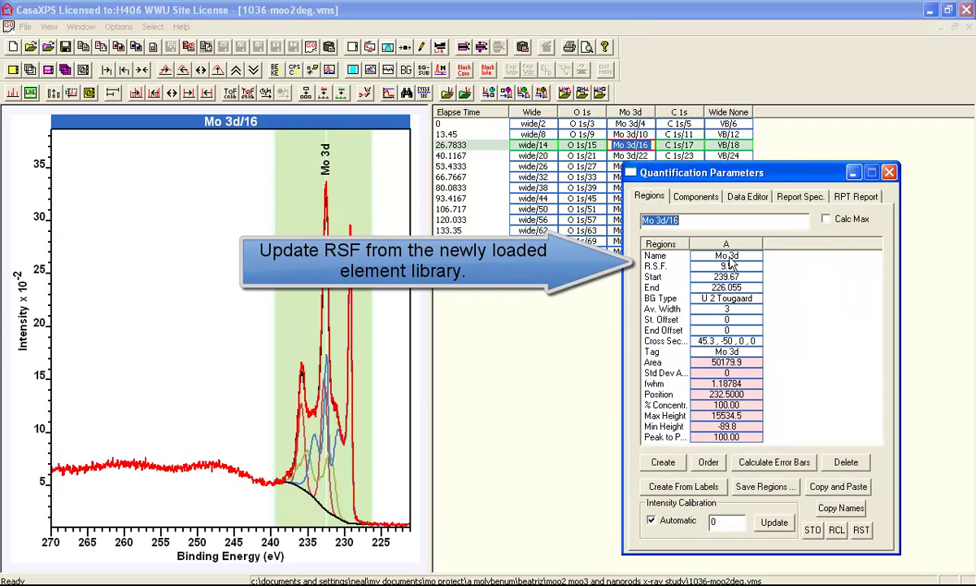
{"action": "left_click", "coordinate": [730, 257]}
{"action": "left_click", "coordinate": [692, 255]}
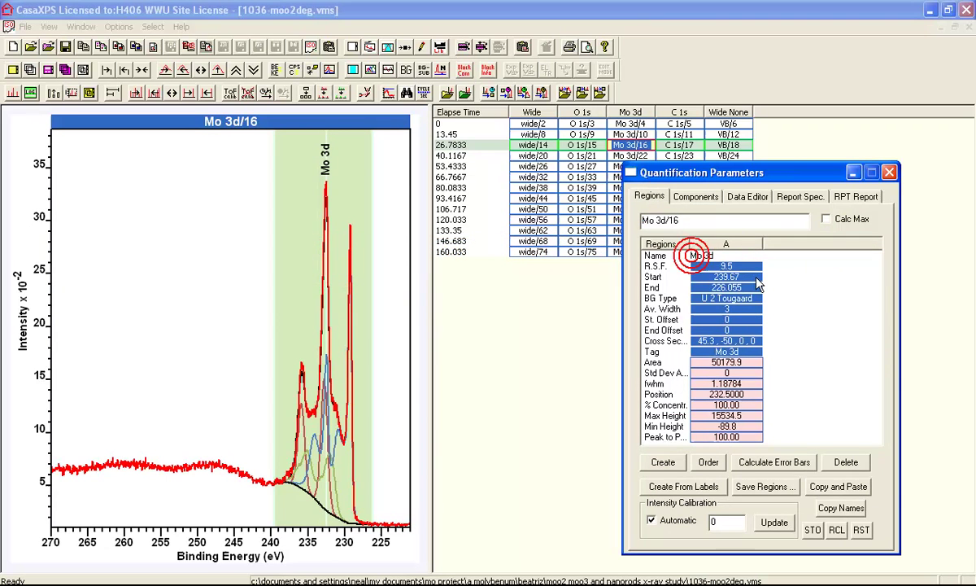
{"action": "type", "text": "9.41914"}
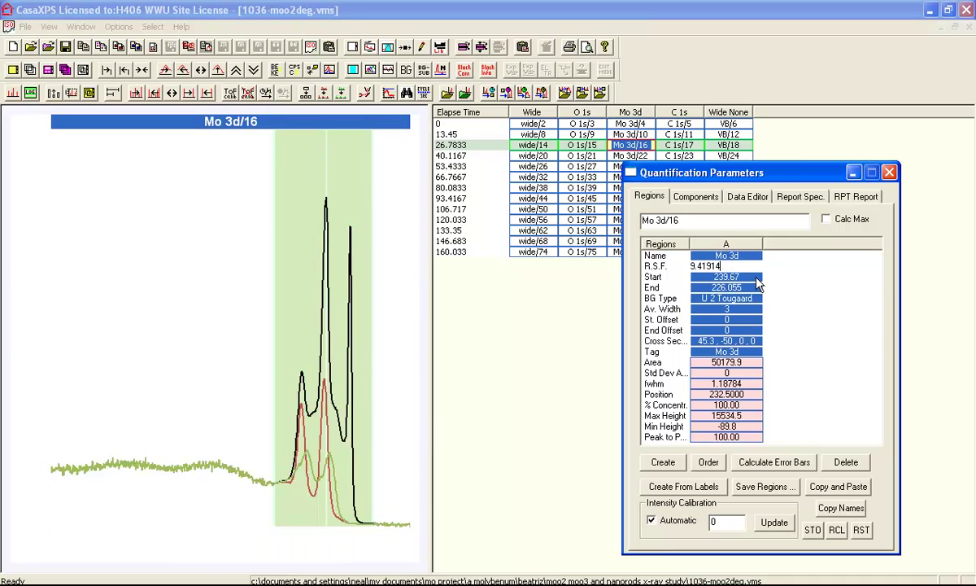
Step: Copy the Mo 3d region's R.S.F. and set the Mo(VI) component's R.S.F. to 9.41914
{"action": "left_click_drag", "start_coordinate": [741, 266], "coordinate": [647, 267]}
{"action": "key", "text": "ctrl+c"}
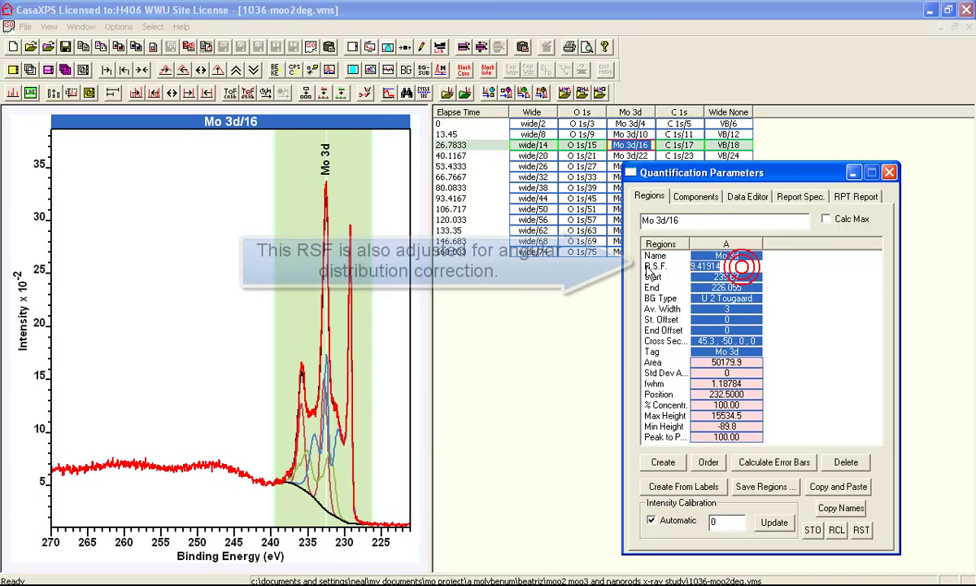
{"action": "left_click", "coordinate": [704, 200]}
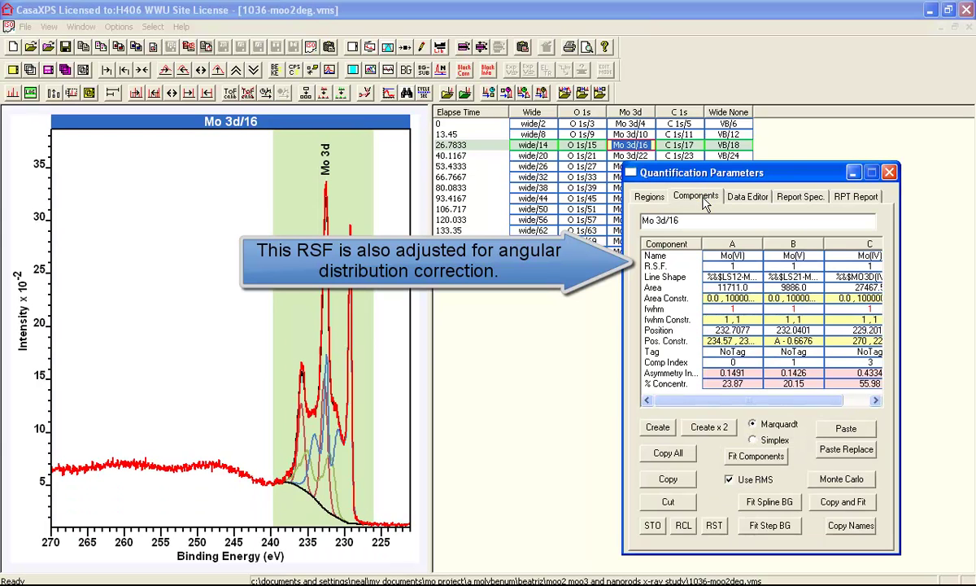
{"action": "left_click", "coordinate": [650, 196]}
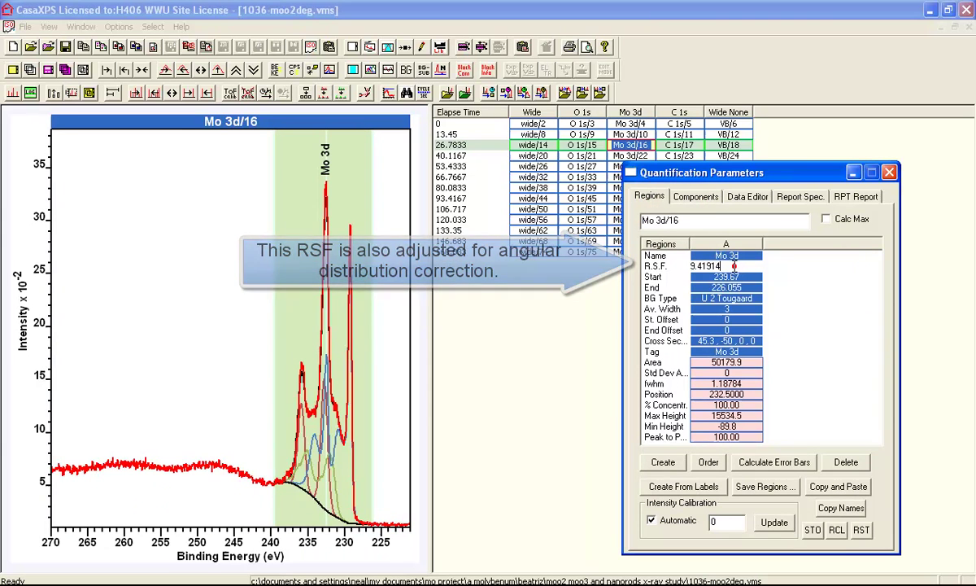
{"action": "left_click", "coordinate": [696, 199]}
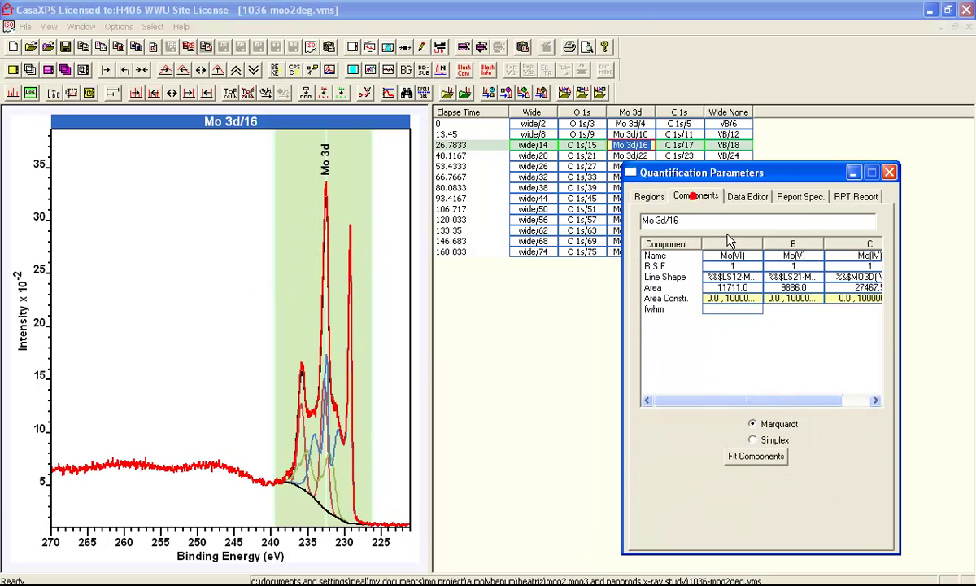
{"action": "left_click", "coordinate": [738, 266]}
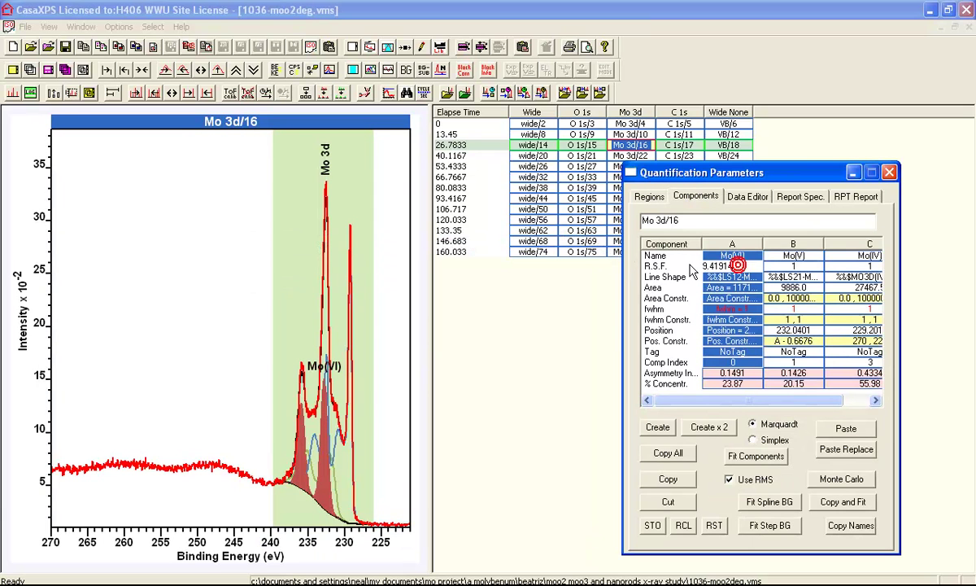
{"action": "key", "text": "Return"}
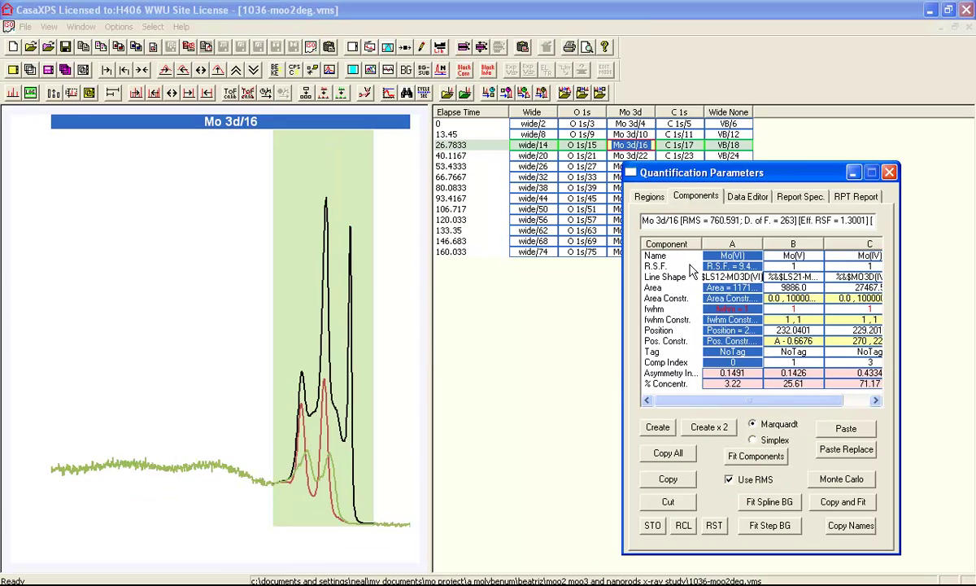
Step: Paste 9.41914 as the R.S.F. of the Mo(V) and Mo(IV) components
{"action": "left_click", "coordinate": [808, 265]}
{"action": "left_click_drag", "start_coordinate": [801, 266], "coordinate": [737, 265]}
{"action": "key", "text": "ctrl+v"}
{"action": "key", "text": "Return"}
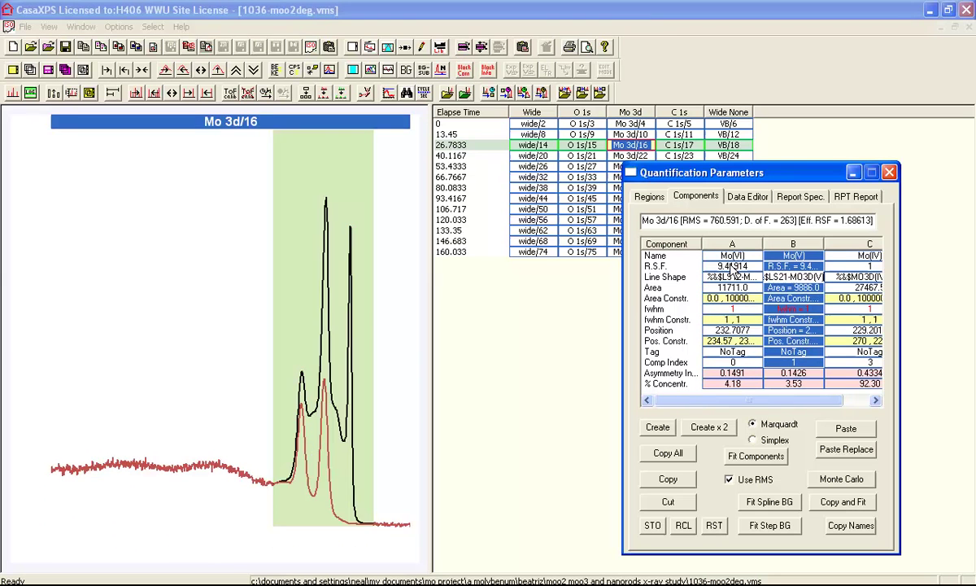
{"action": "left_click", "coordinate": [863, 267]}
{"action": "left_click_drag", "start_coordinate": [854, 267], "coordinate": [770, 268]}
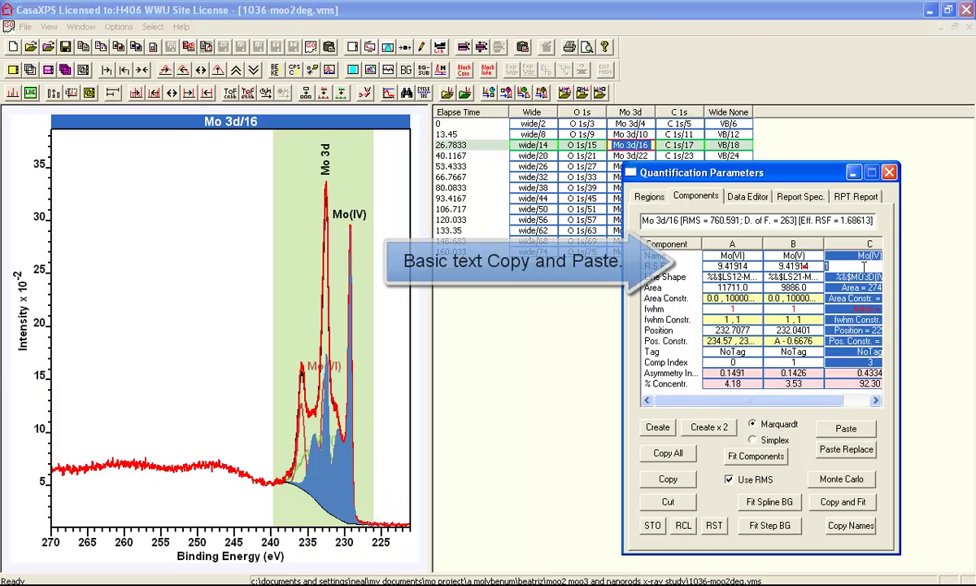
{"action": "key", "text": "ctrl+v"}
{"action": "key", "text": "Return"}
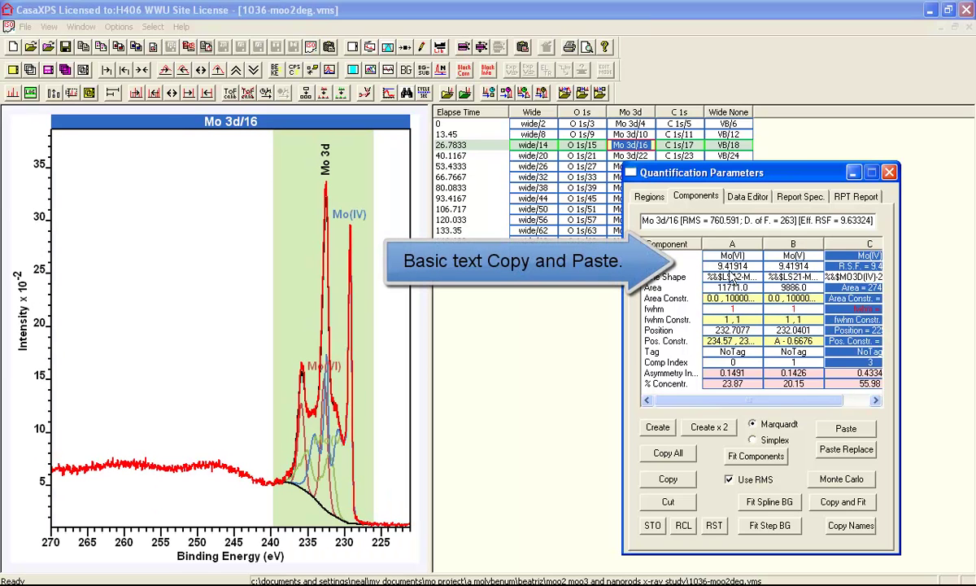
Step: Copy the O 1s/15 spectrum from 1036-moo2deg.vms into a new VAMAS file
{"action": "left_click_drag", "start_coordinate": [730, 404], "coordinate": [821, 404]}
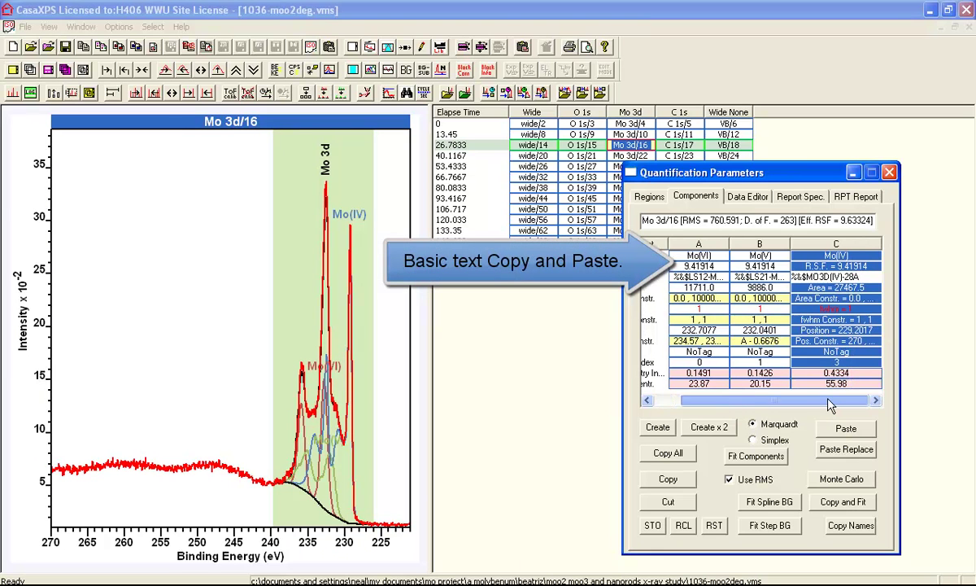
{"action": "left_click", "coordinate": [581, 144]}
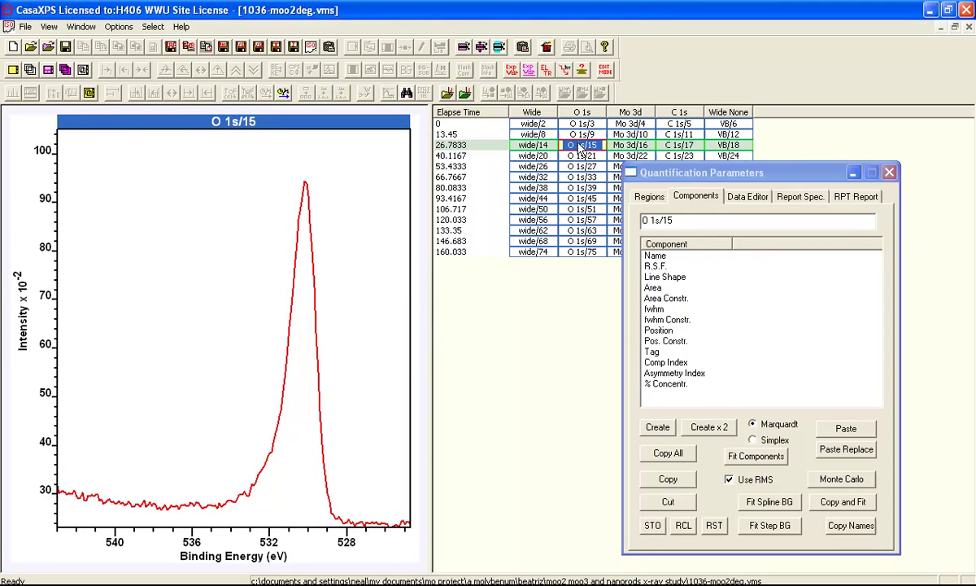
{"action": "left_click", "coordinate": [12, 46]}
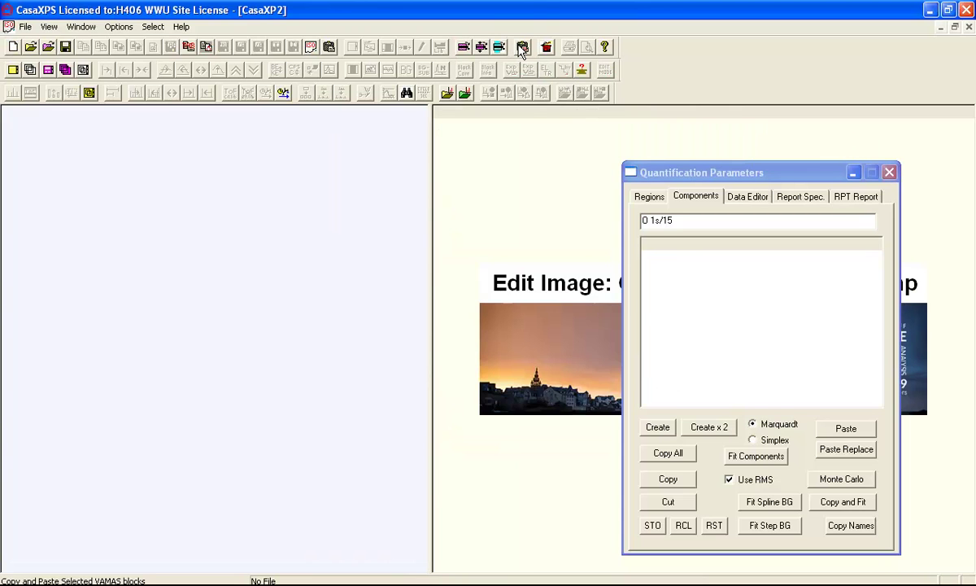
{"action": "left_click", "coordinate": [500, 47]}
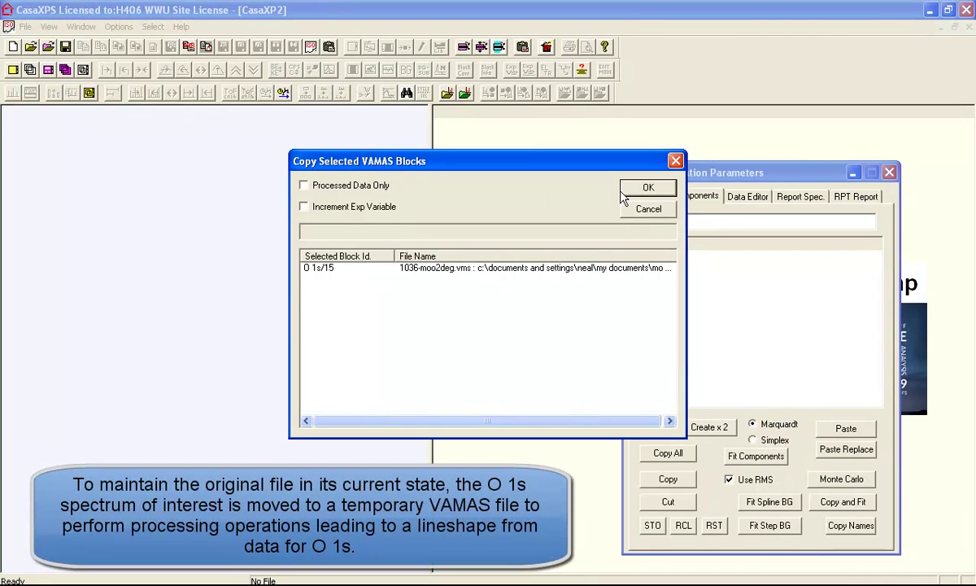
{"action": "left_click", "coordinate": [623, 194]}
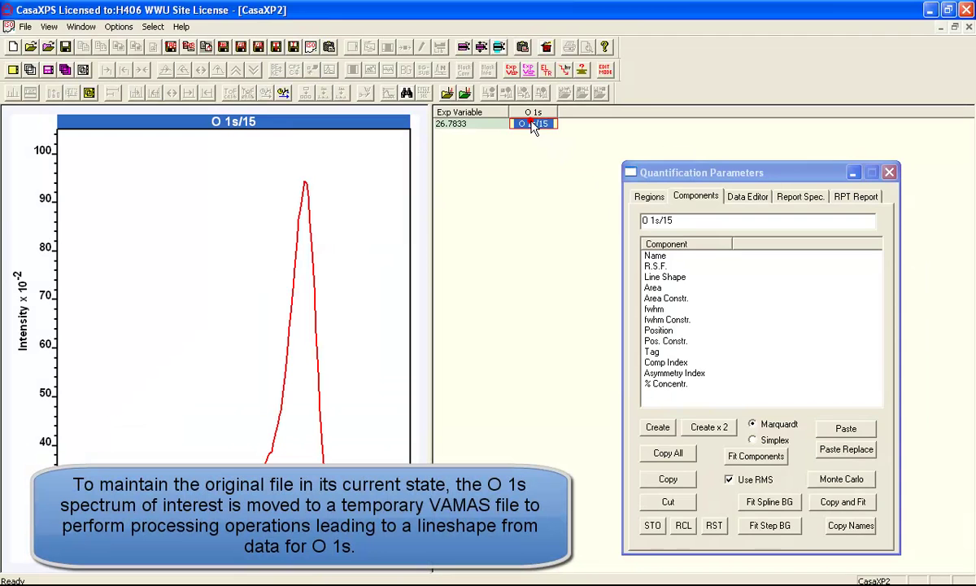
Step: Create an O 1s region on O 1s/15 with a U 2 Tougaard background, spanning about 537.6 to 526.5 eV
{"action": "left_click", "coordinate": [653, 200]}
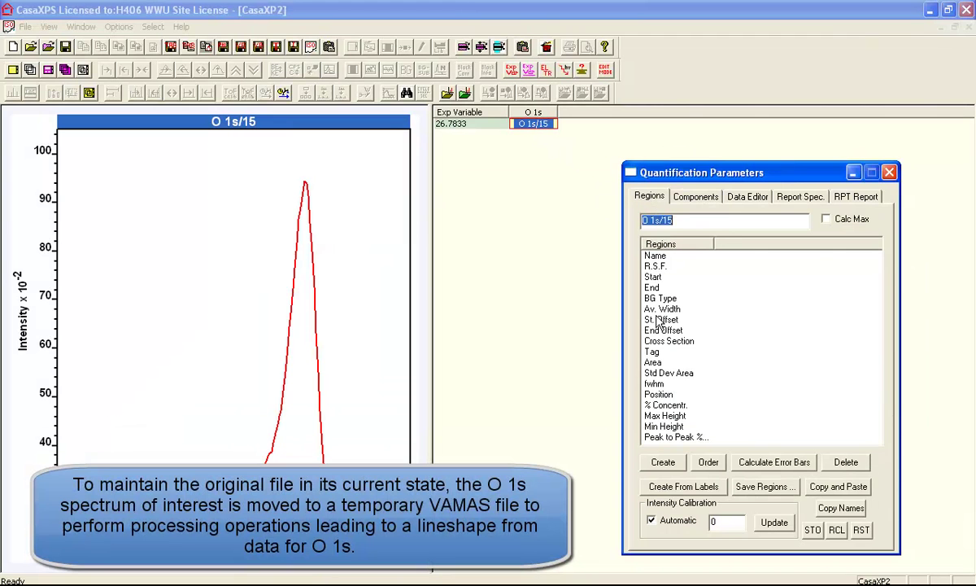
{"action": "left_click", "coordinate": [663, 462]}
{"action": "left_click", "coordinate": [734, 299]}
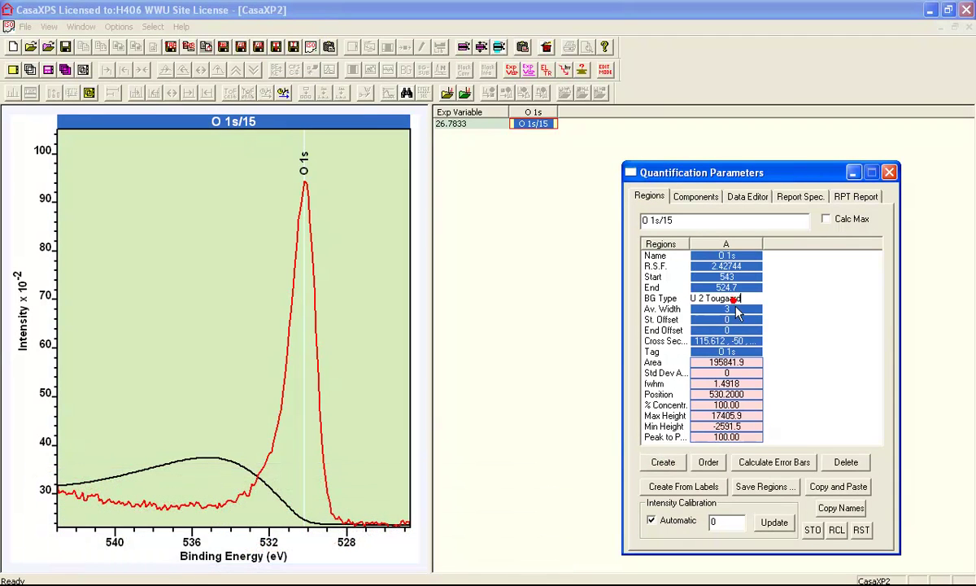
{"action": "left_click", "coordinate": [742, 341]}
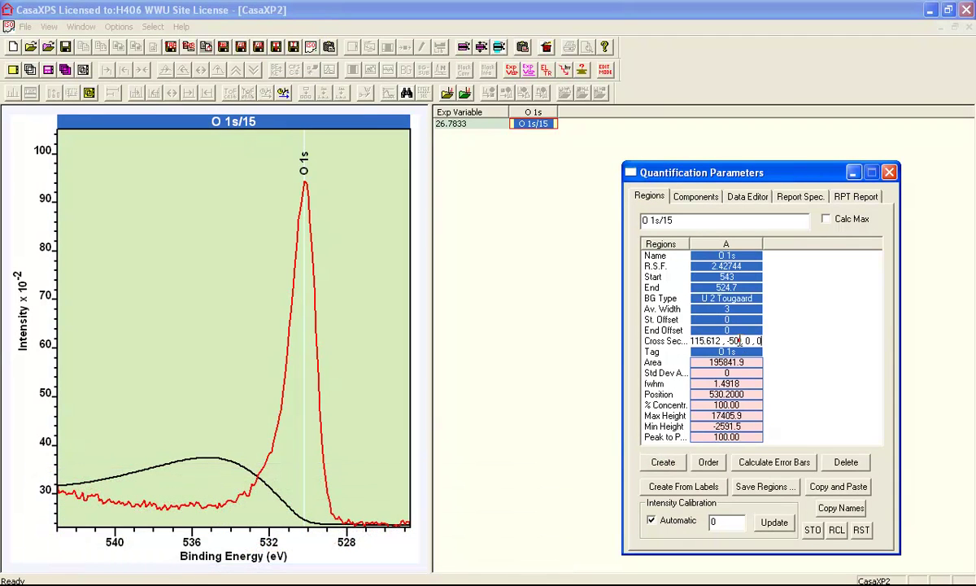
{"action": "left_click", "coordinate": [119, 405]}
{"action": "mouse_move", "coordinate": [105, 408]}
{"action": "left_mouse_down"}
{"action": "mouse_move", "coordinate": [201, 408]}
{"action": "mouse_move", "coordinate": [163, 408]}
{"action": "left_mouse_up"}
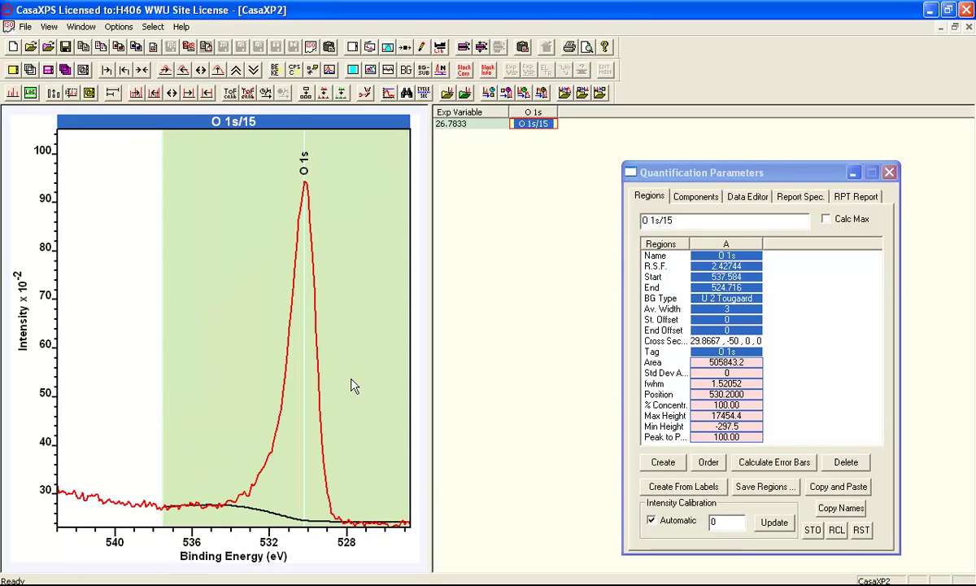
{"action": "left_click_drag", "start_coordinate": [396, 395], "coordinate": [376, 395]}
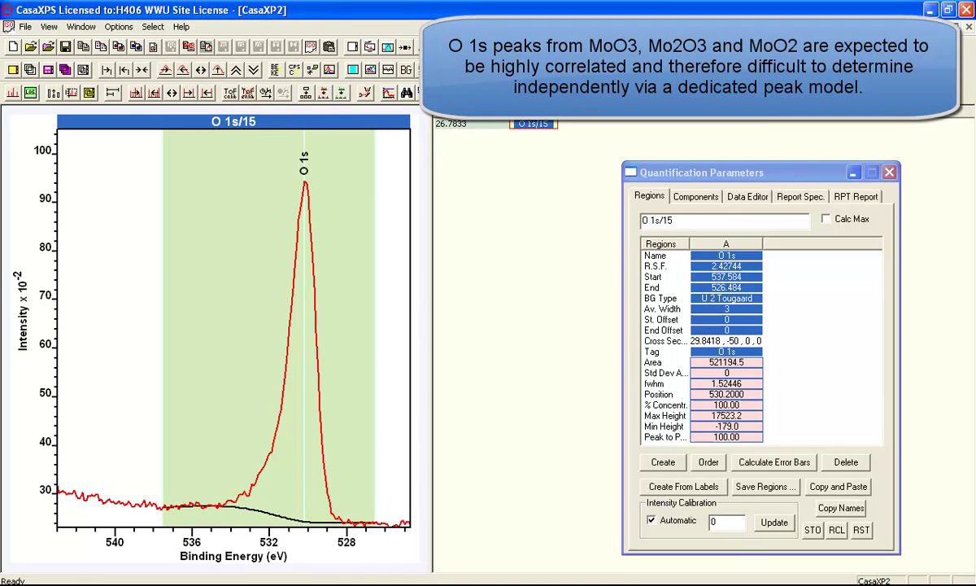
Step: Subtract the region's background from the O 1s/15 spectrum using the test data processing functions
{"action": "left_click", "coordinate": [379, 45]}
{"action": "left_click", "coordinate": [487, 149]}
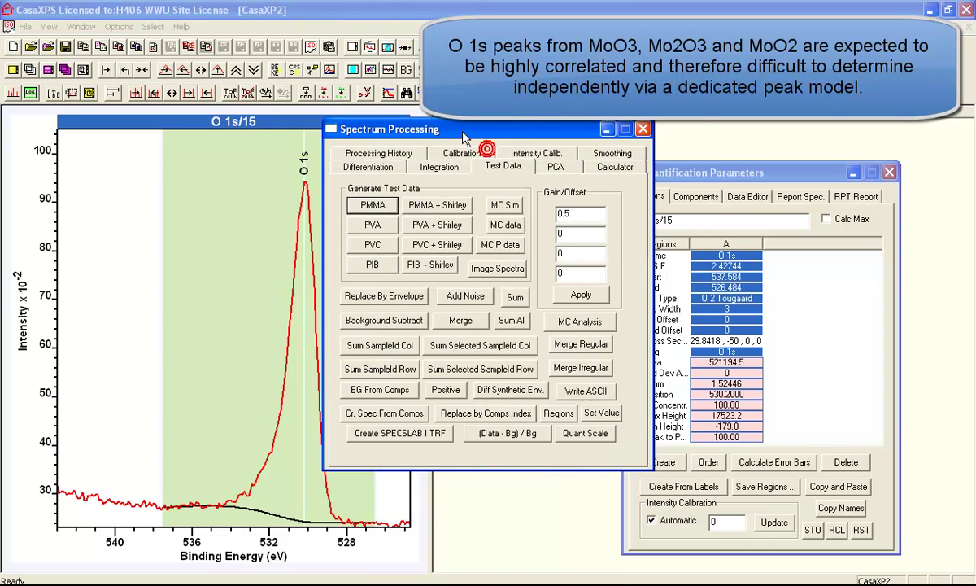
{"action": "left_click_drag", "start_coordinate": [463, 134], "coordinate": [706, 229]}
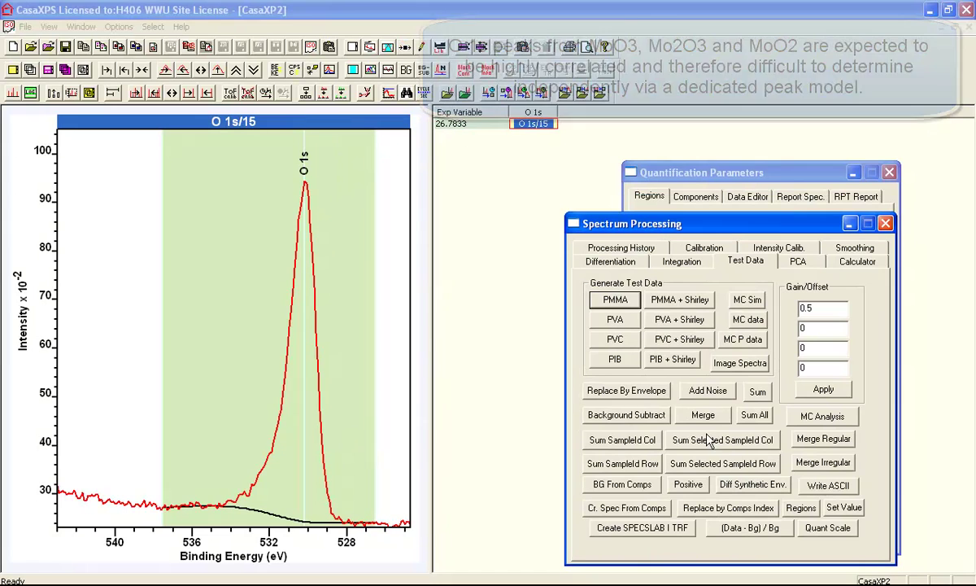
{"action": "left_click", "coordinate": [628, 415]}
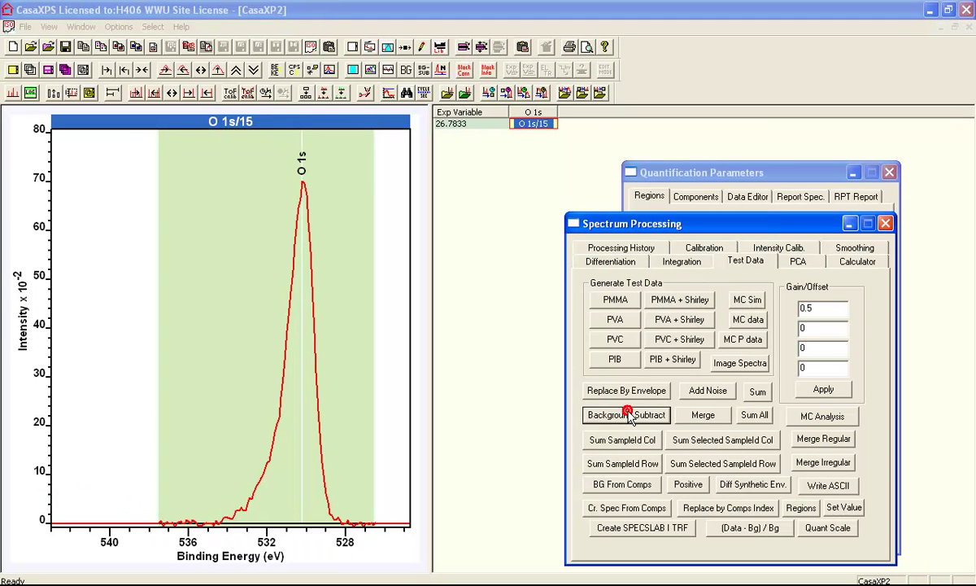
Step: Duplicate O 1s/15 within the temporary file as processed data only, and undo the background subtraction on the original block
{"action": "left_click", "coordinate": [522, 48]}
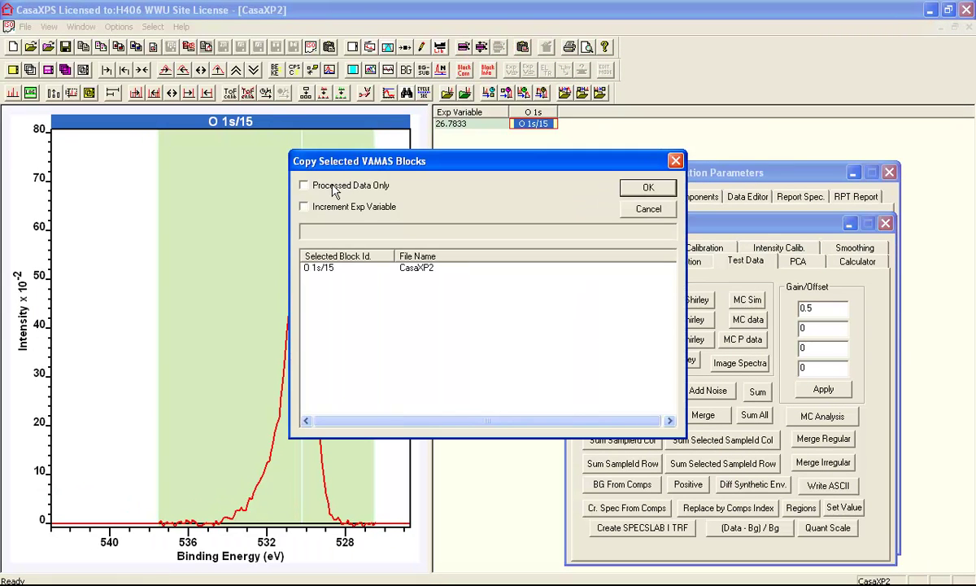
{"action": "left_click", "coordinate": [643, 187]}
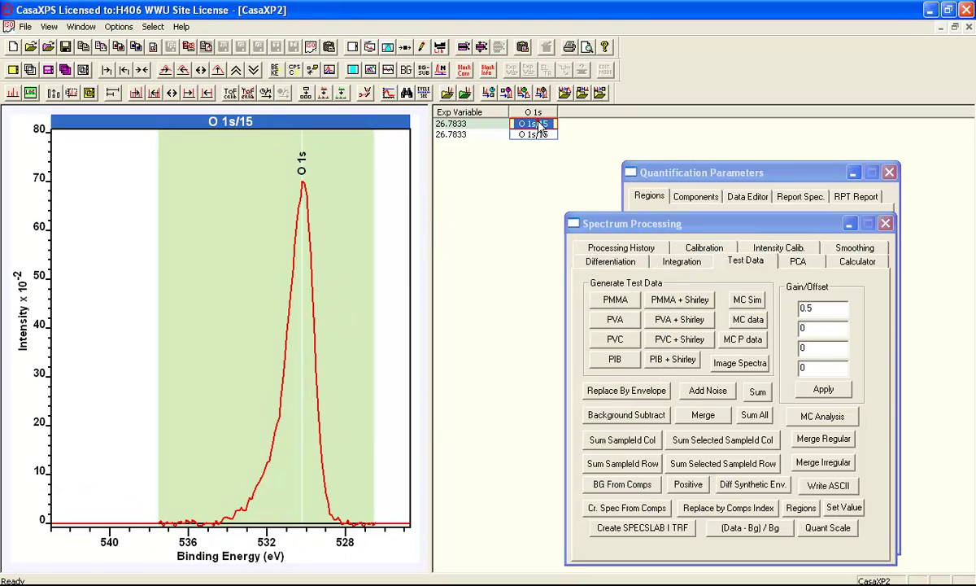
{"action": "left_click", "coordinate": [619, 247]}
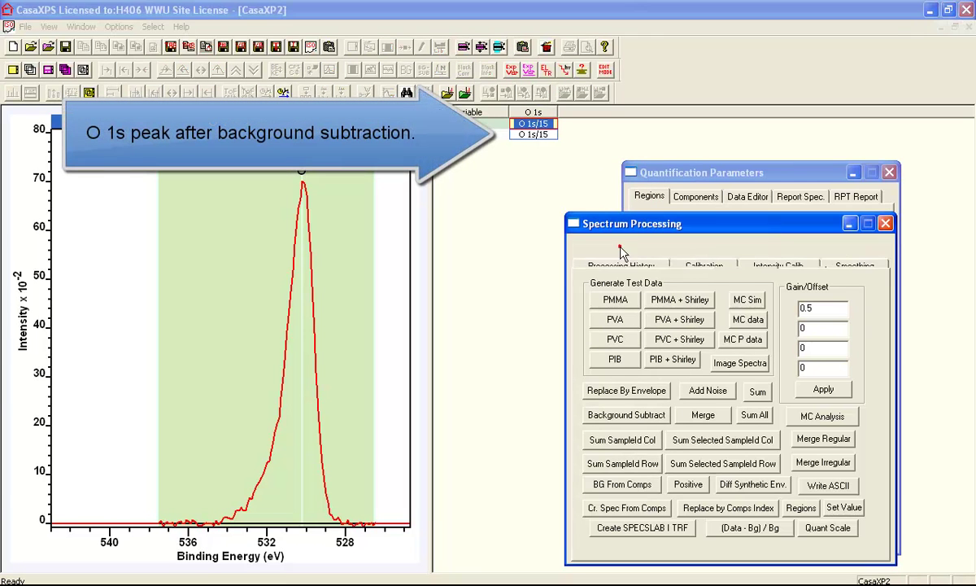
{"action": "left_click", "coordinate": [612, 426]}
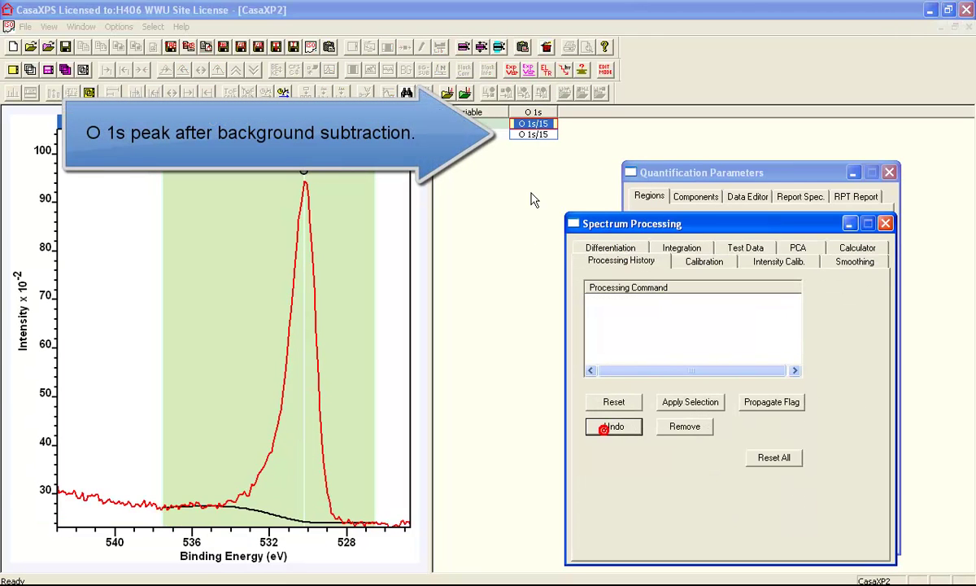
Step: Change the Block Id of the background-subtracted O 1s copy to %&<>O1s
{"action": "left_click", "coordinate": [532, 135]}
{"action": "left_click", "coordinate": [488, 71]}
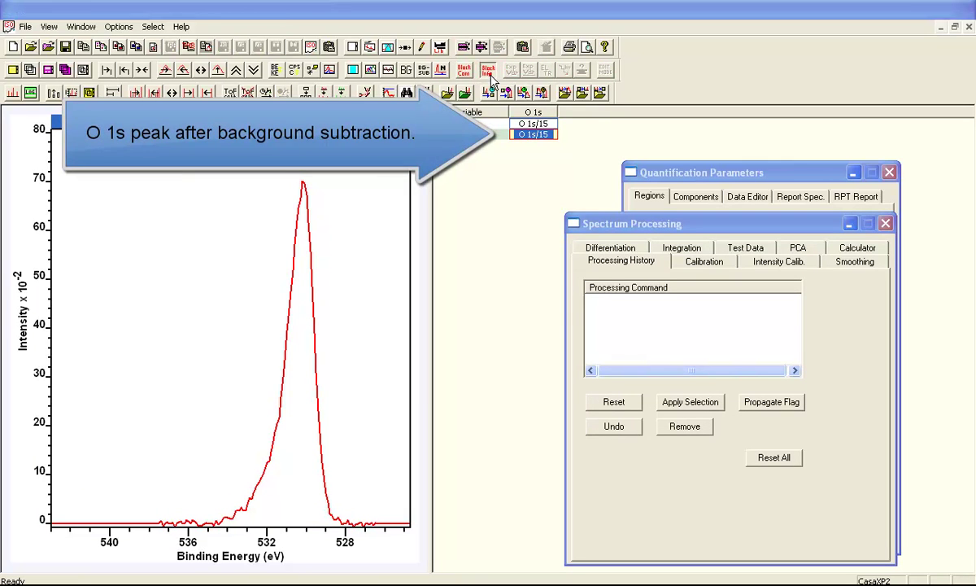
{"action": "type", "text": "%&<>O1s"}
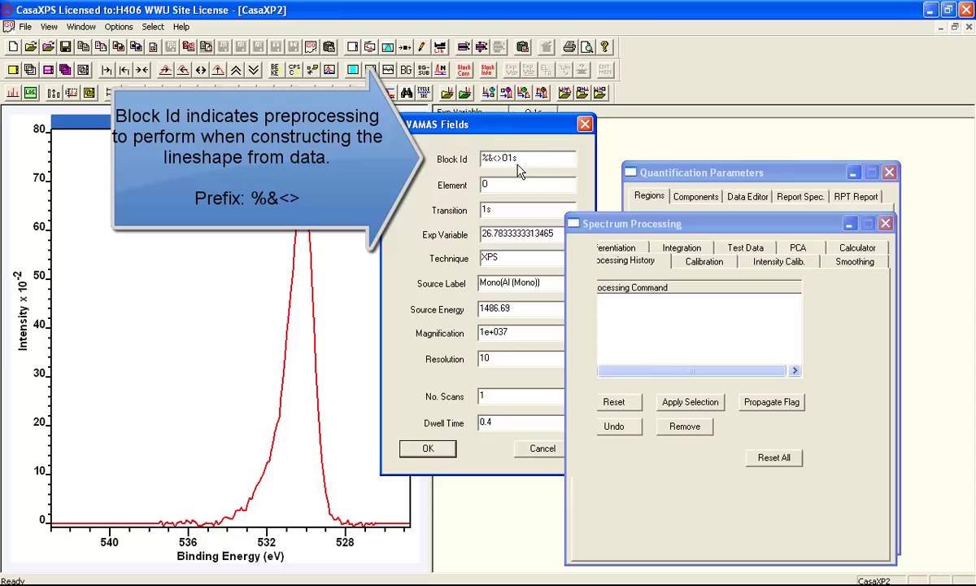
{"action": "key", "text": "Return"}
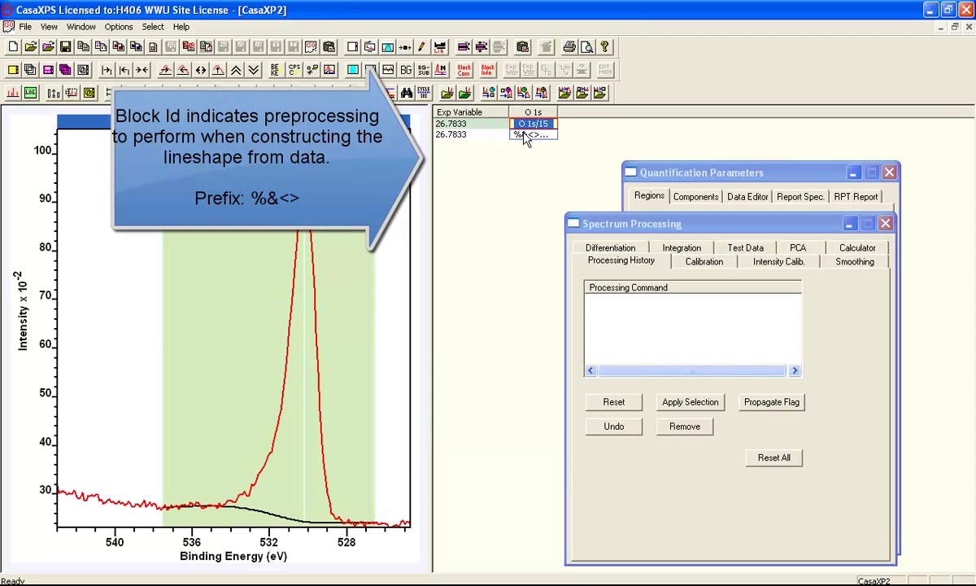
Step: Copy the Block Id text %&<>O1s from the background-subtracted block and return to O 1s/15
{"action": "left_click", "coordinate": [667, 172]}
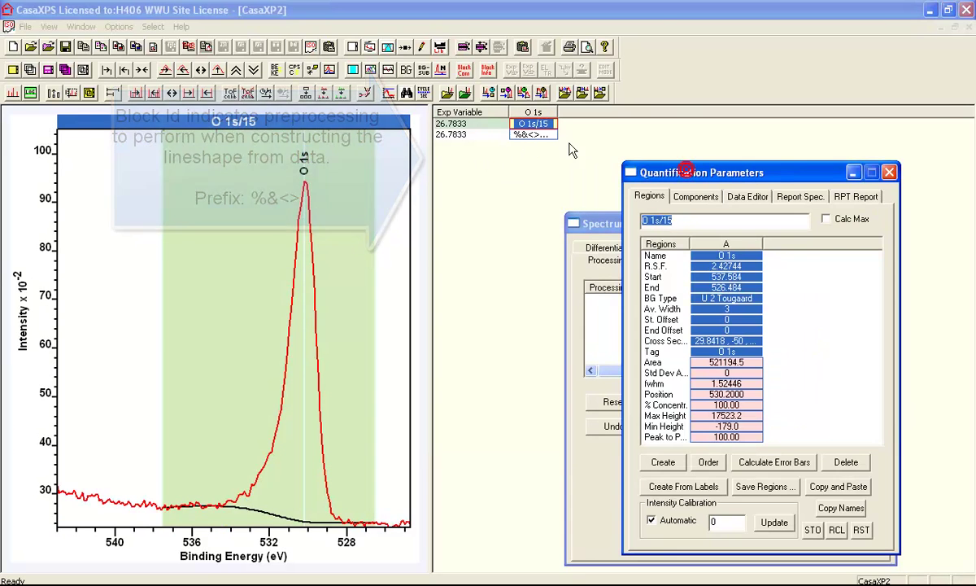
{"action": "left_click", "coordinate": [550, 136]}
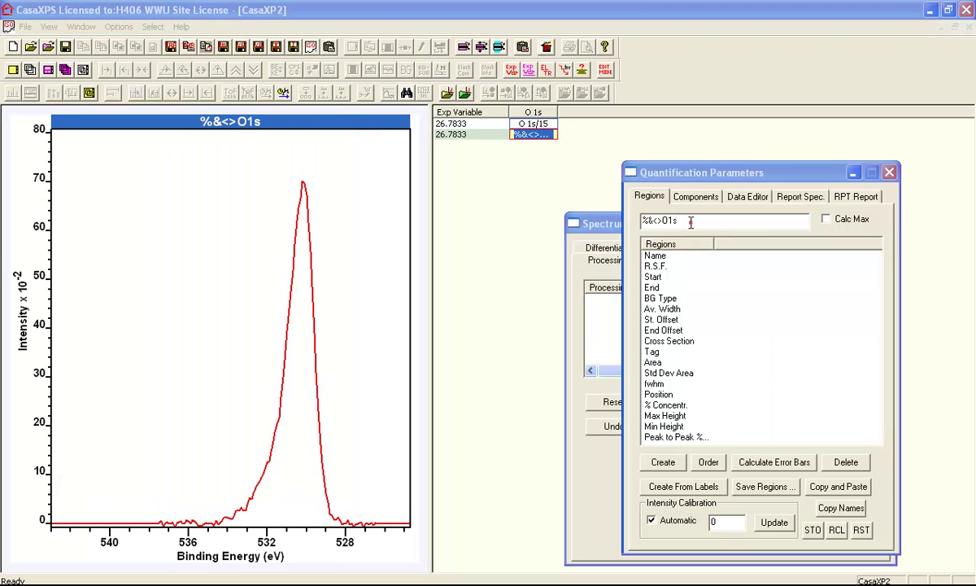
{"action": "double_click", "coordinate": [685, 221]}
{"action": "left_click", "coordinate": [535, 126]}
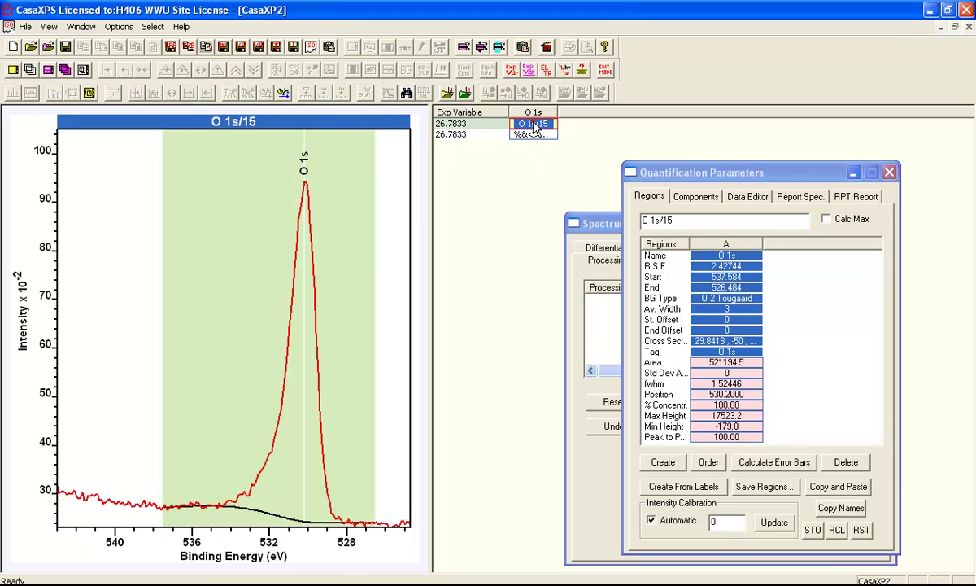
Step: Create an O 1s component on O 1s/15 with line shape %&<>O1s and fit it to the data
{"action": "left_click", "coordinate": [693, 197]}
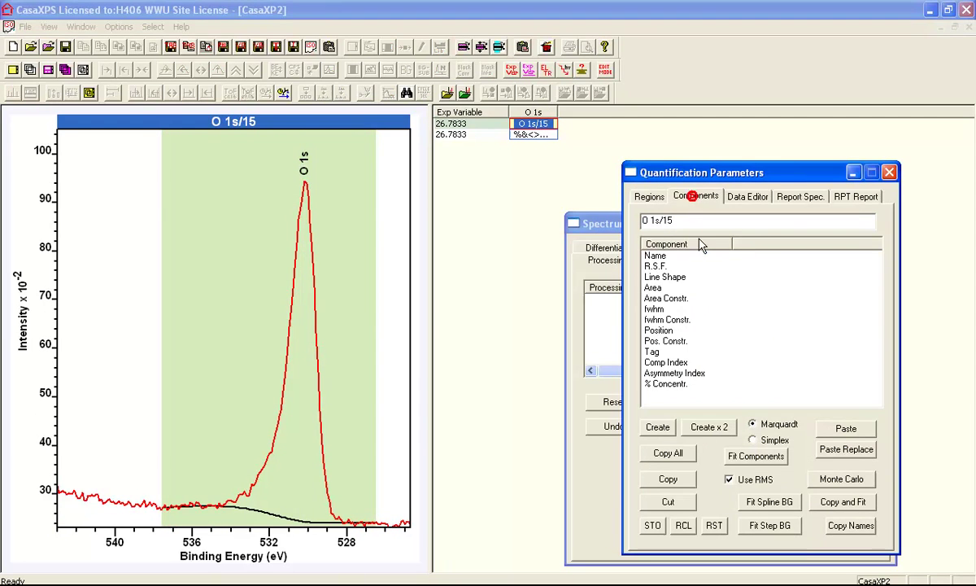
{"action": "left_click", "coordinate": [658, 427]}
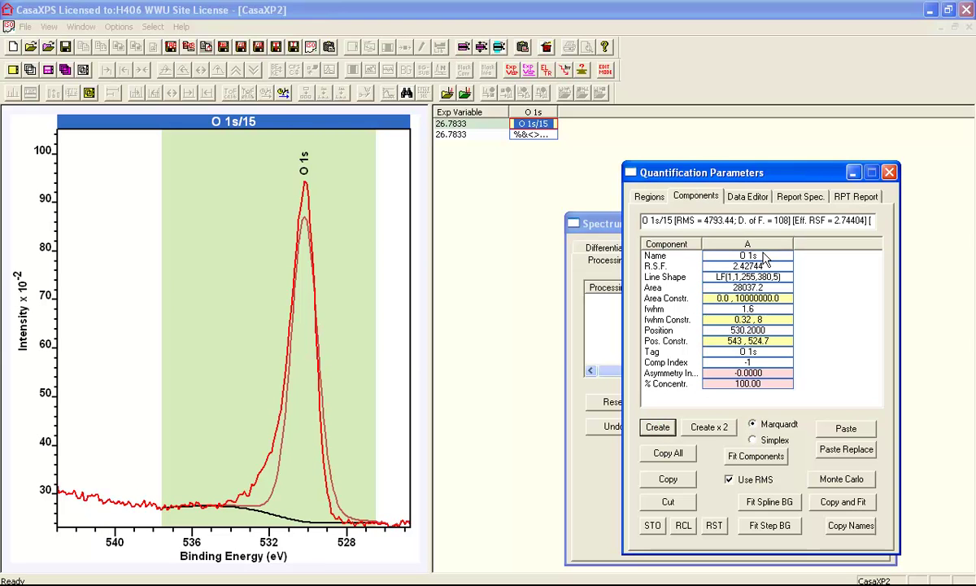
{"action": "left_click", "coordinate": [765, 276]}
{"action": "left_click_drag", "start_coordinate": [772, 277], "coordinate": [630, 288]}
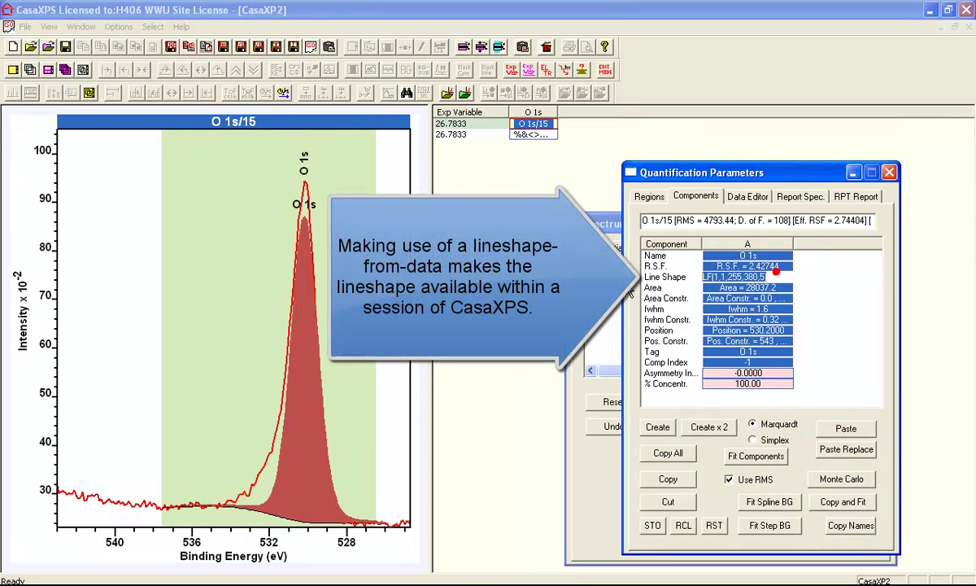
{"action": "key", "text": "ctrl+v"}
{"action": "key", "text": "Return"}
{"action": "key", "text": "Return"}
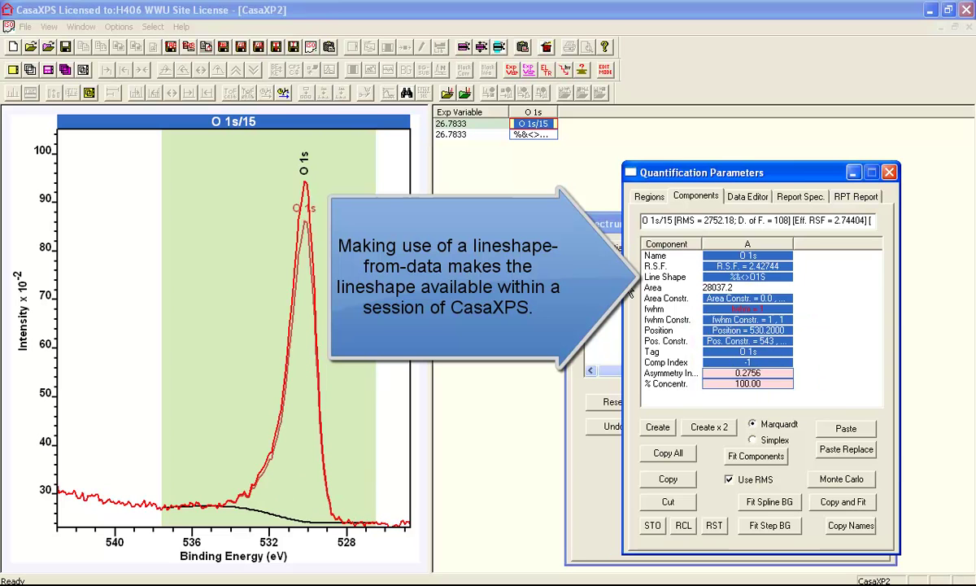
{"action": "left_click", "coordinate": [750, 460]}
{"action": "left_click", "coordinate": [745, 308]}
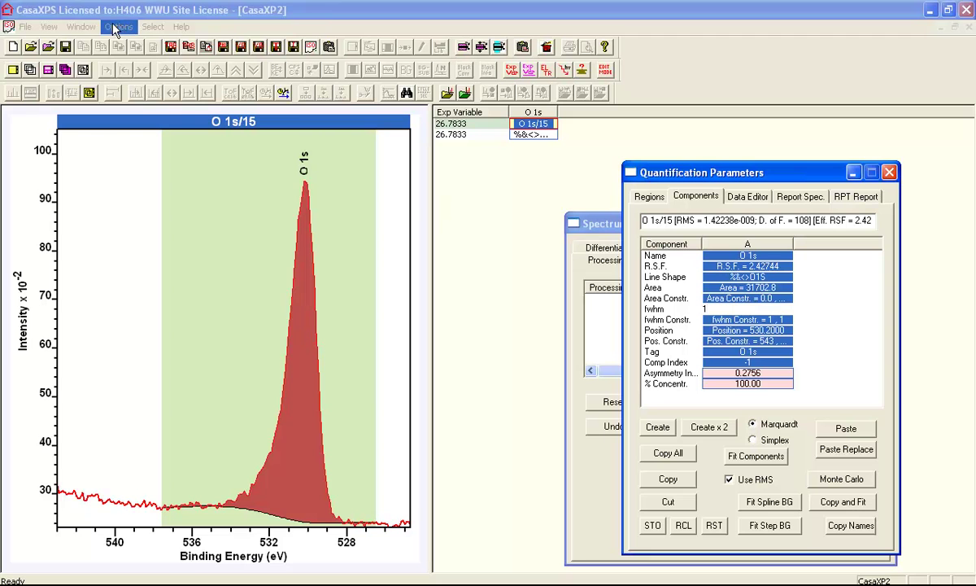
Step: Propagate the regions and components of the temporary O 1s/15 to O 1s/15 in 1036-moo2deg.vms with Auto Fit Comps on, and display Mo 3d/16
{"action": "left_click", "coordinate": [81, 27]}
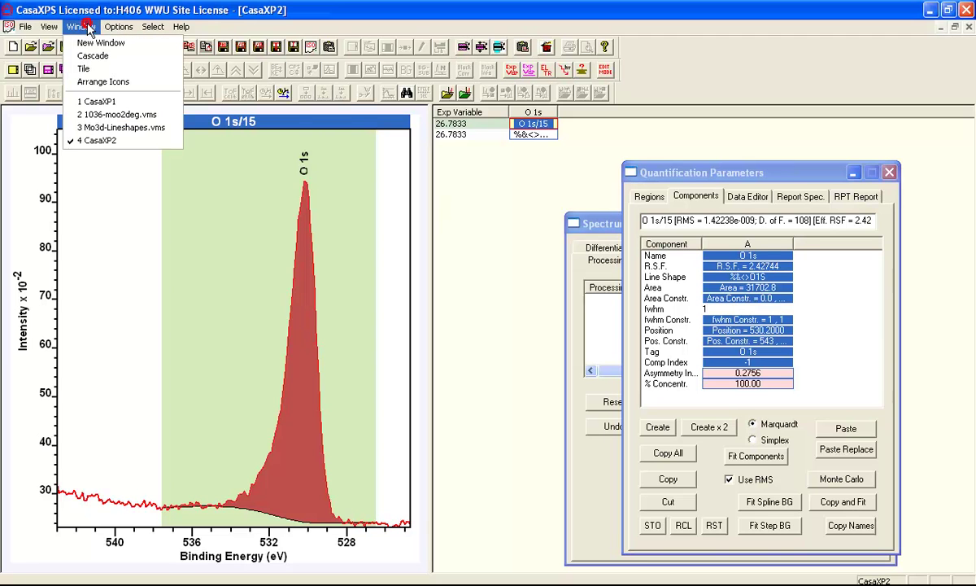
{"action": "left_click", "coordinate": [104, 120]}
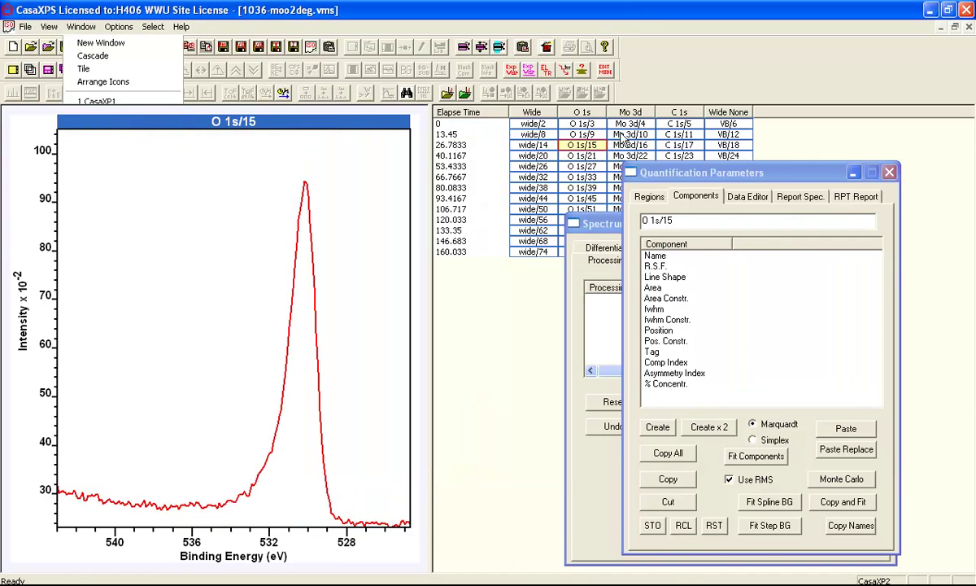
{"action": "left_click", "coordinate": [579, 144]}
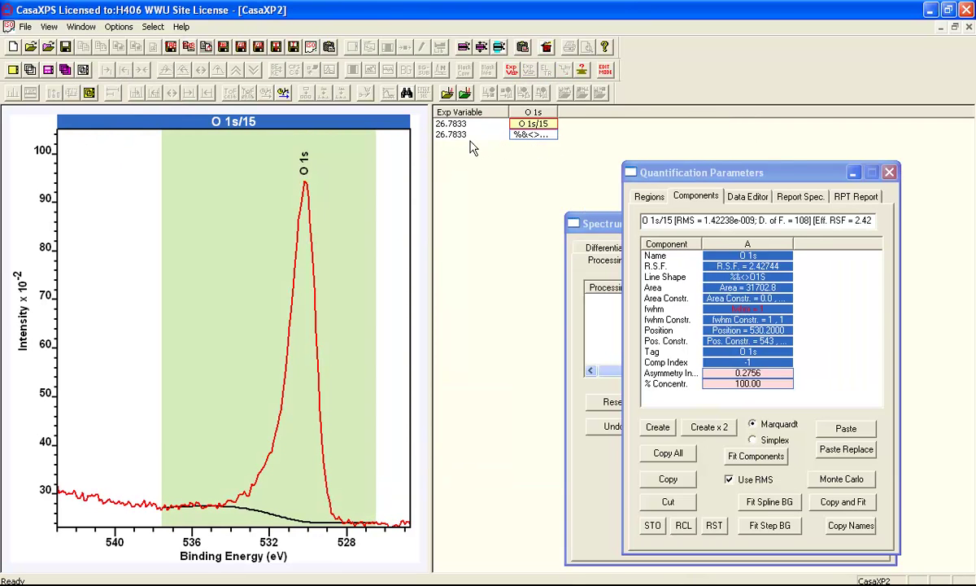
{"action": "left_click", "coordinate": [275, 173]}
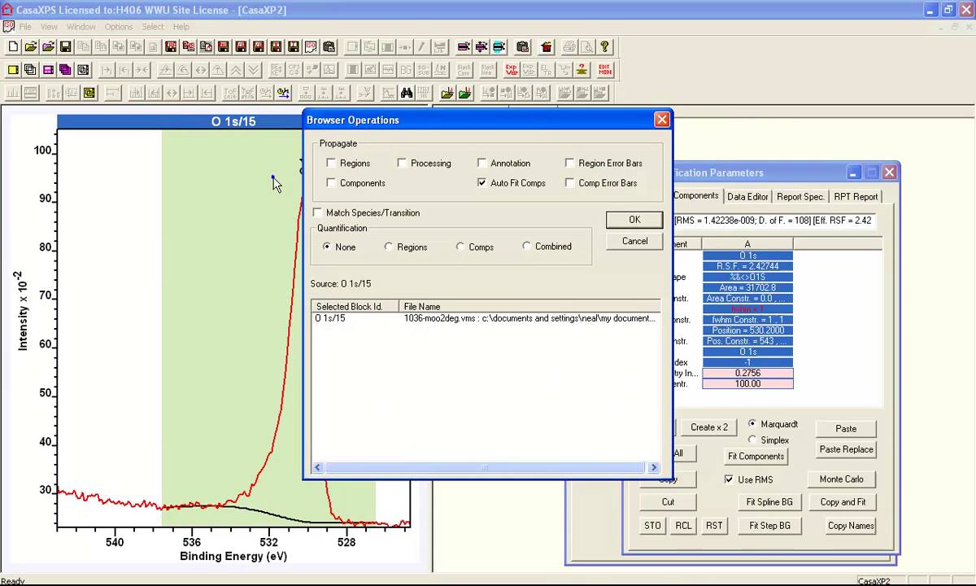
{"action": "left_click", "coordinate": [350, 164]}
{"action": "left_click", "coordinate": [331, 182]}
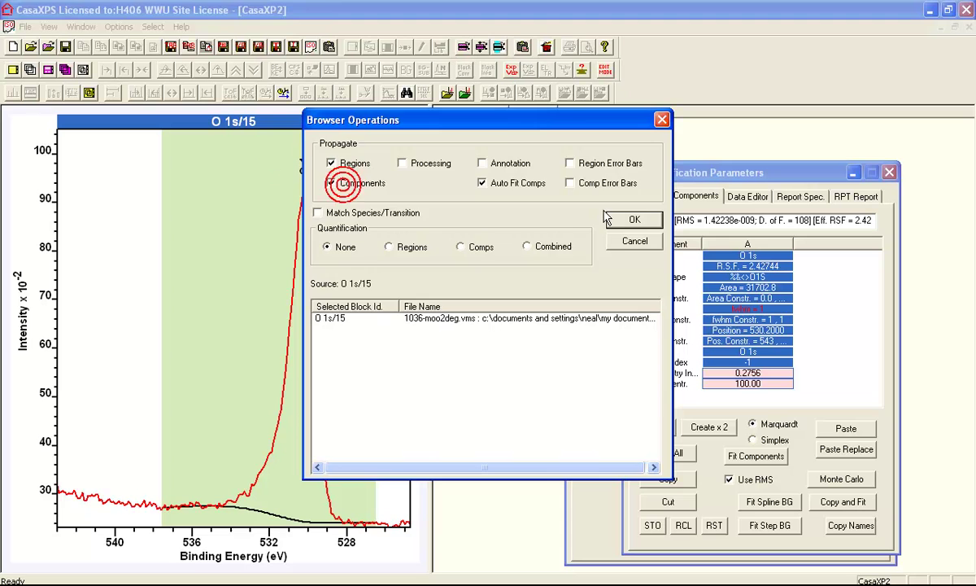
{"action": "left_click", "coordinate": [628, 220]}
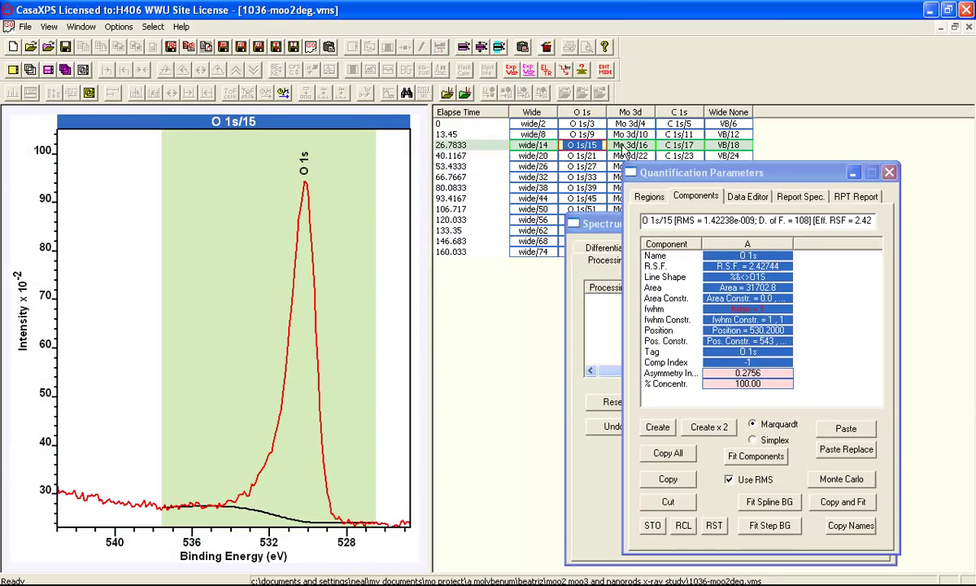
{"action": "left_click", "coordinate": [626, 144]}
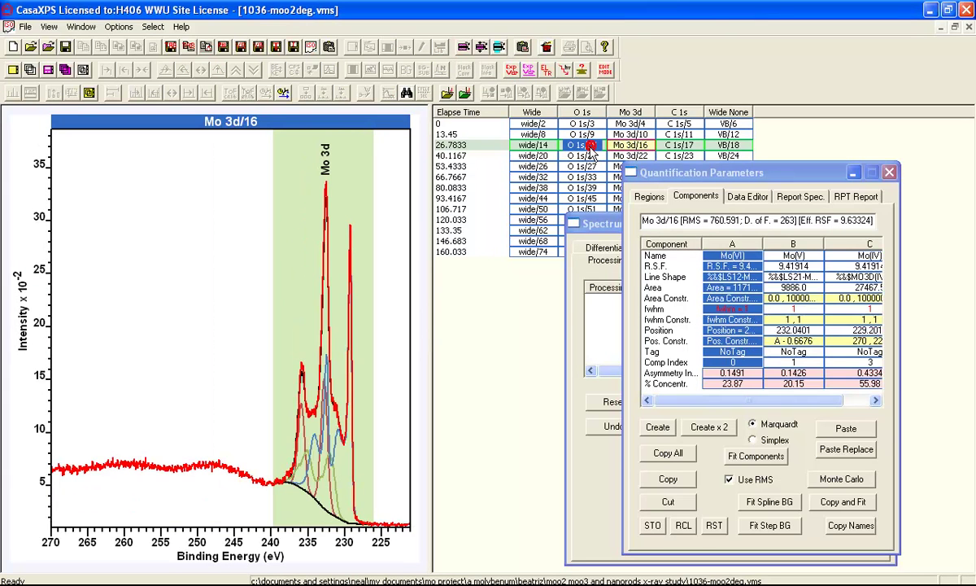
Step: Overlay the O 1s/15 and Mo 3d/16 spectra in the same display tile
{"action": "left_click", "coordinate": [589, 148]}
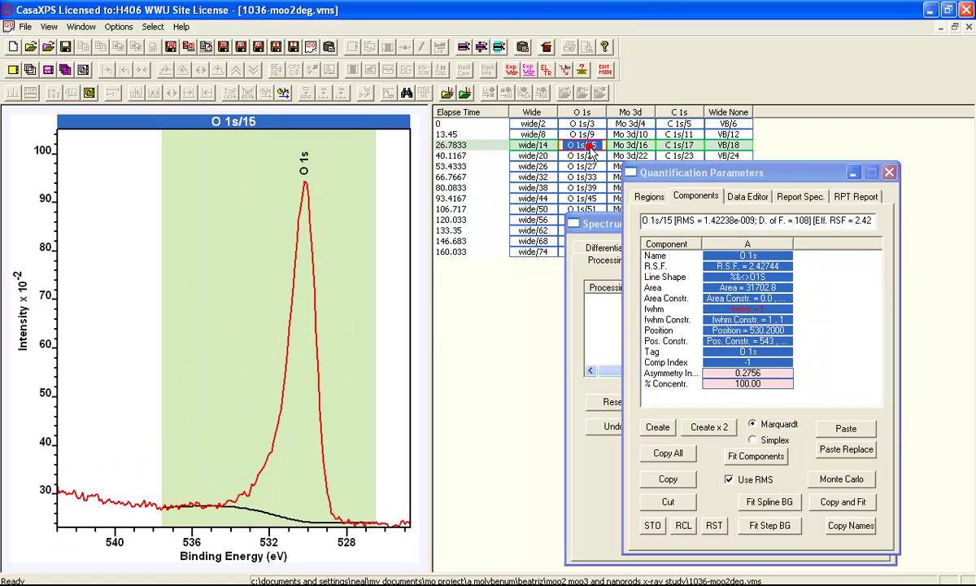
{"action": "left_click", "coordinate": [706, 274]}
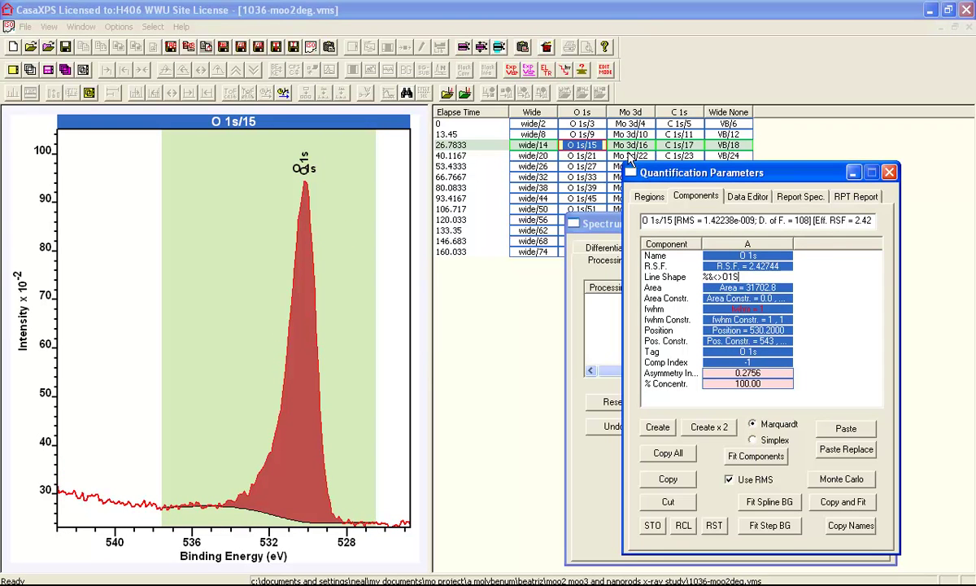
{"action": "left_click", "coordinate": [623, 146], "text": "ctrl"}
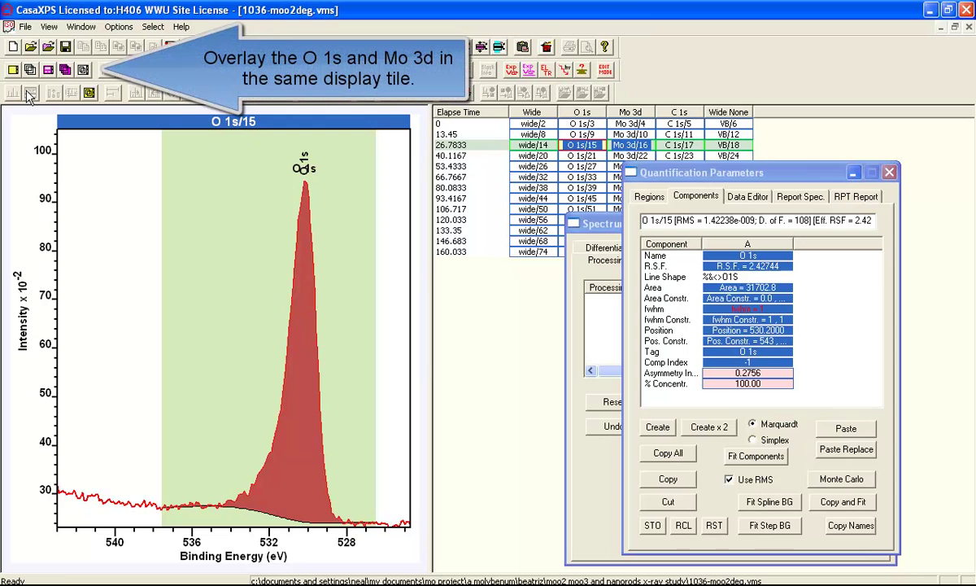
{"action": "left_click", "coordinate": [84, 71]}
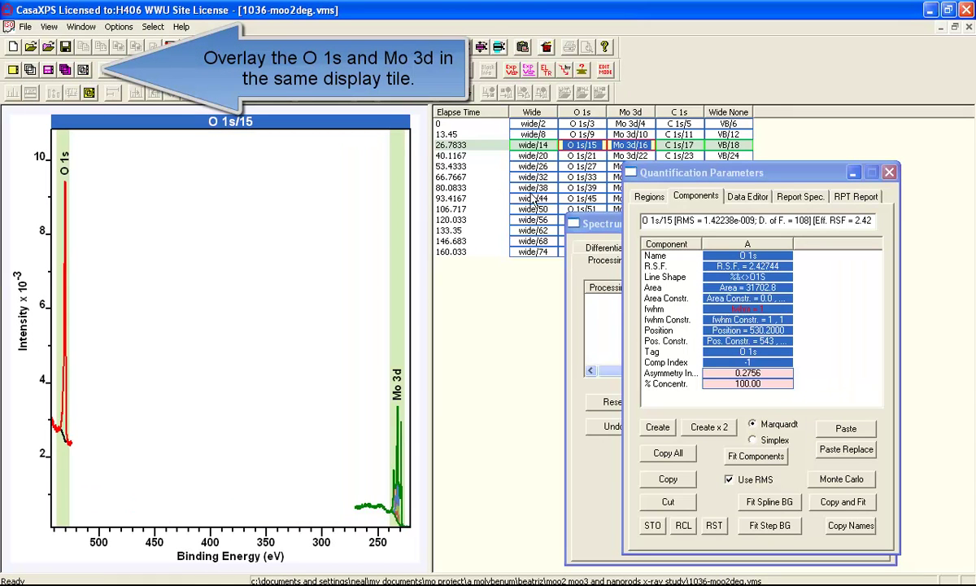
Step: Merge the overlaid O 1s and Mo 3d blocks into a new VAMAS file with Merge Irregular
{"action": "left_click", "coordinate": [593, 219]}
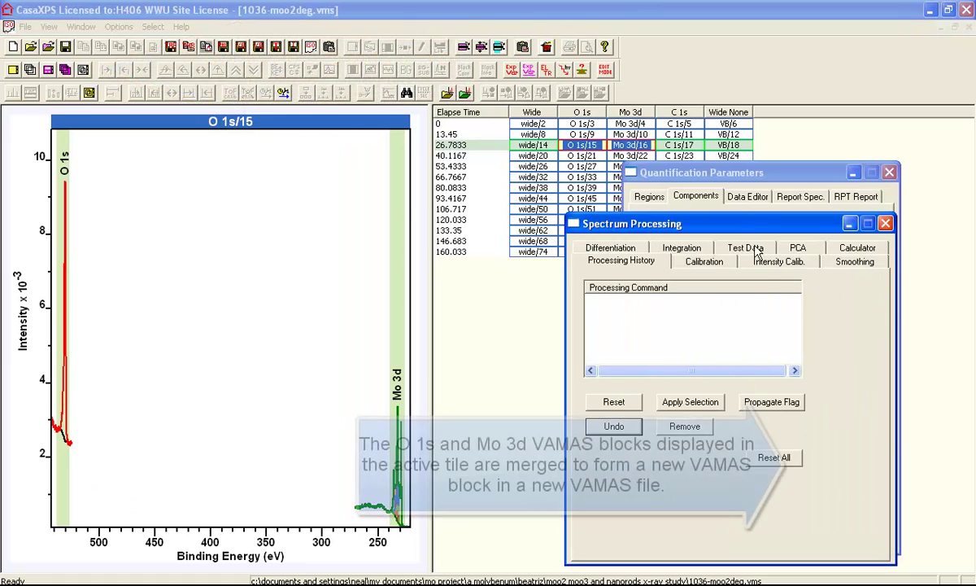
{"action": "left_click", "coordinate": [761, 262]}
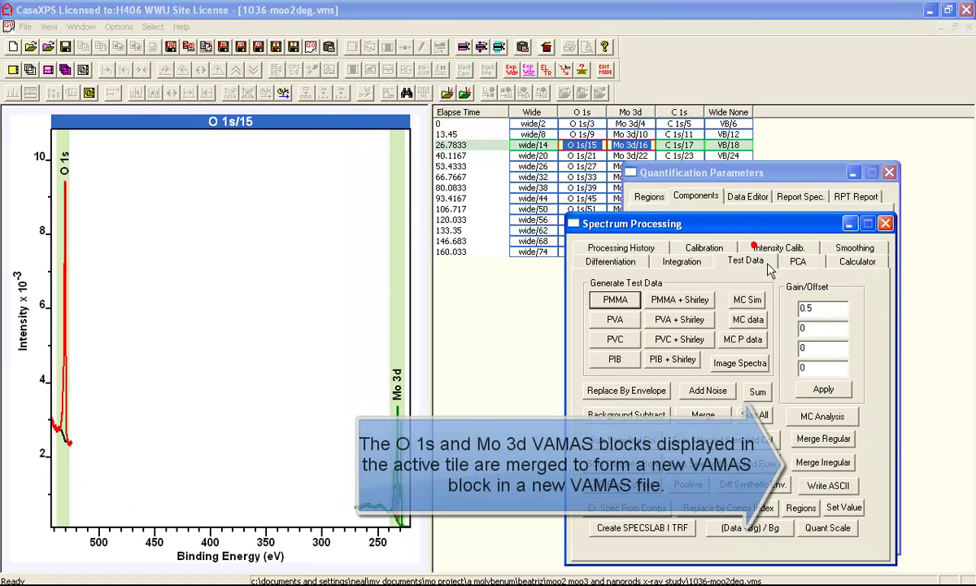
{"action": "left_click", "coordinate": [824, 462]}
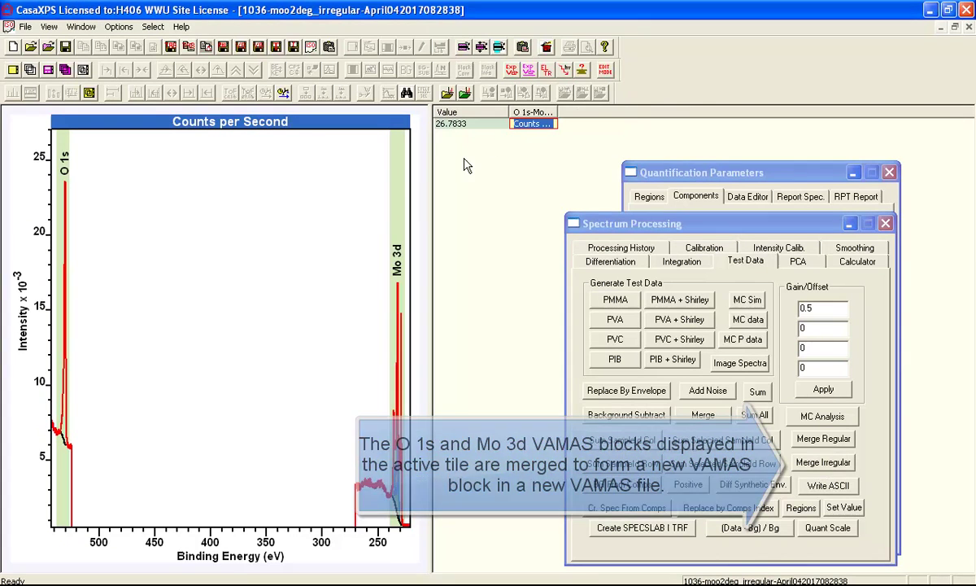
Step: Widen the merged spectrum display to the full window width and close the Spectrum Processing and Quantification Parameters dialogs
{"action": "left_click_drag", "start_coordinate": [488, 192], "coordinate": [911, 192]}
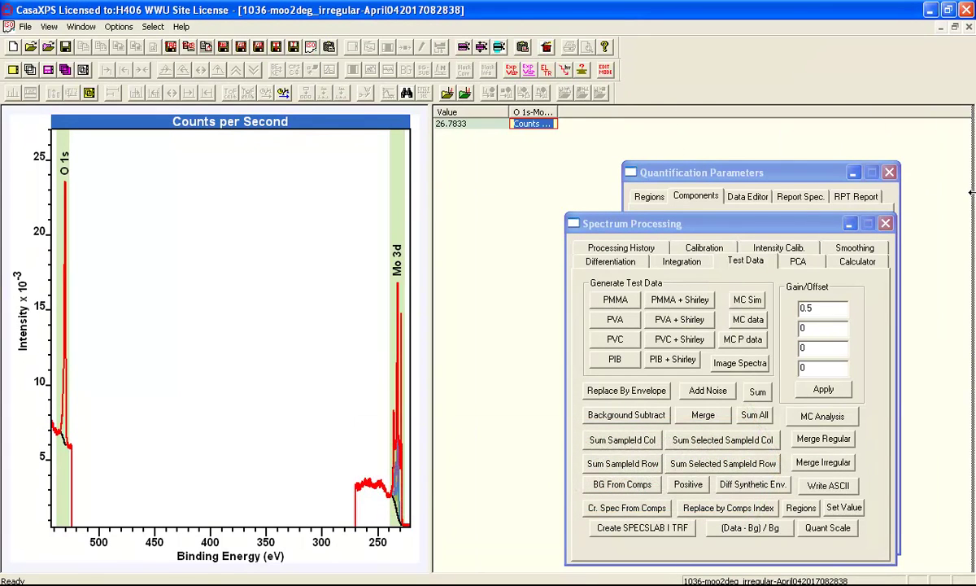
{"action": "left_click", "coordinate": [885, 223]}
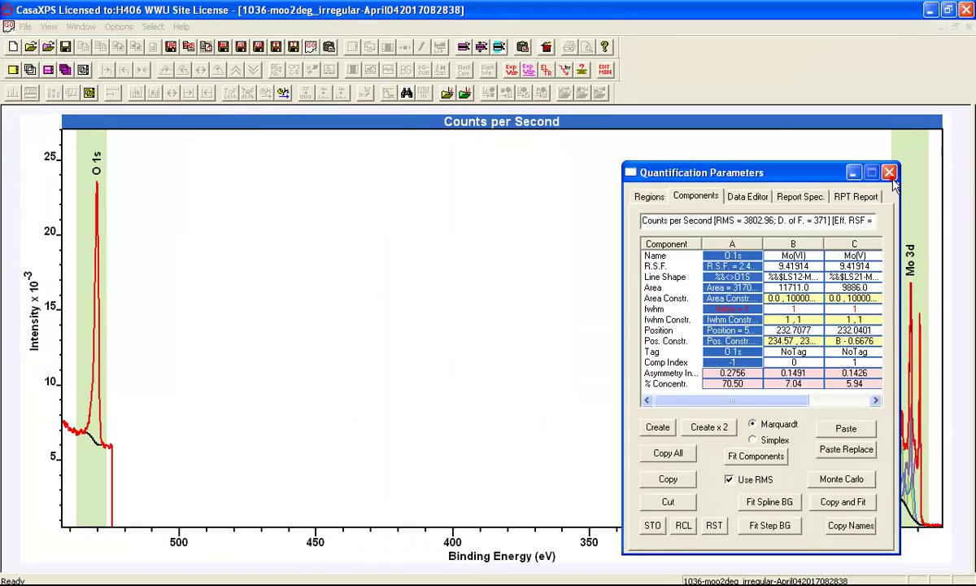
{"action": "left_click", "coordinate": [889, 173]}
Step: Insert an inset tile beside the Mo 3d peaks and zoom it to the Mo 3d region with its full intensity range
{"action": "left_click", "coordinate": [534, 148]}
{"action": "left_click_drag", "start_coordinate": [549, 155], "coordinate": [850, 457]}
{"action": "key", "text": "Insert"}
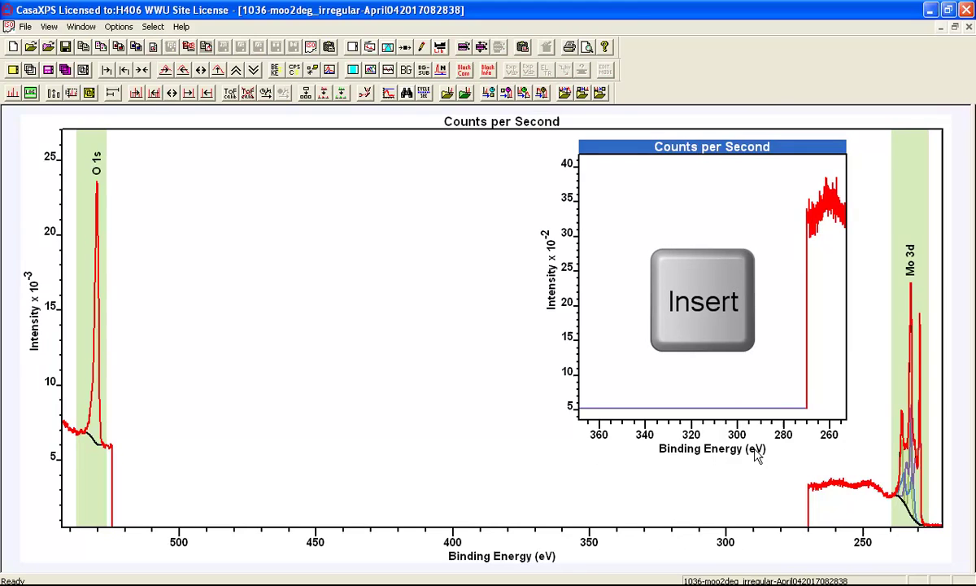
{"action": "left_click", "coordinate": [391, 47]}
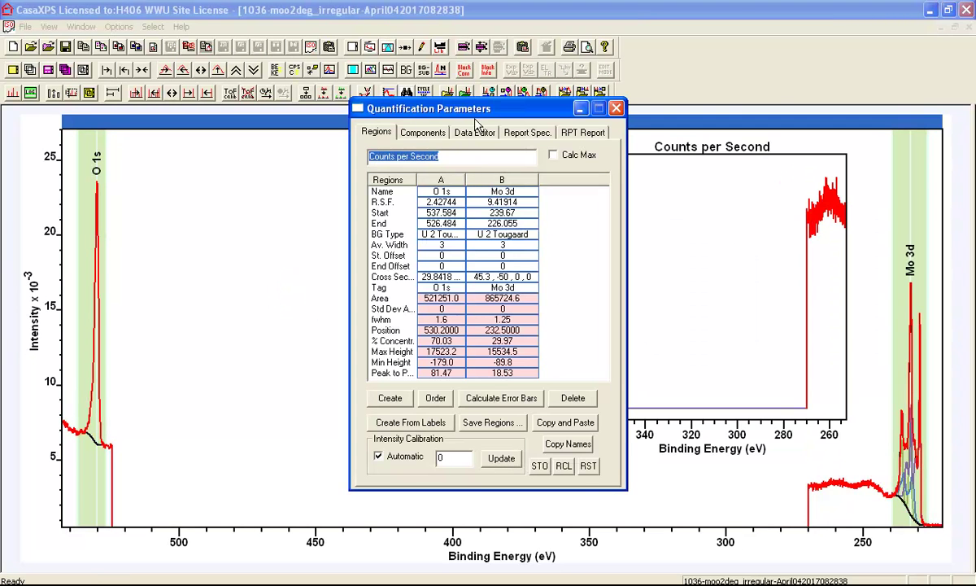
{"action": "left_click_drag", "start_coordinate": [477, 110], "coordinate": [339, 111]}
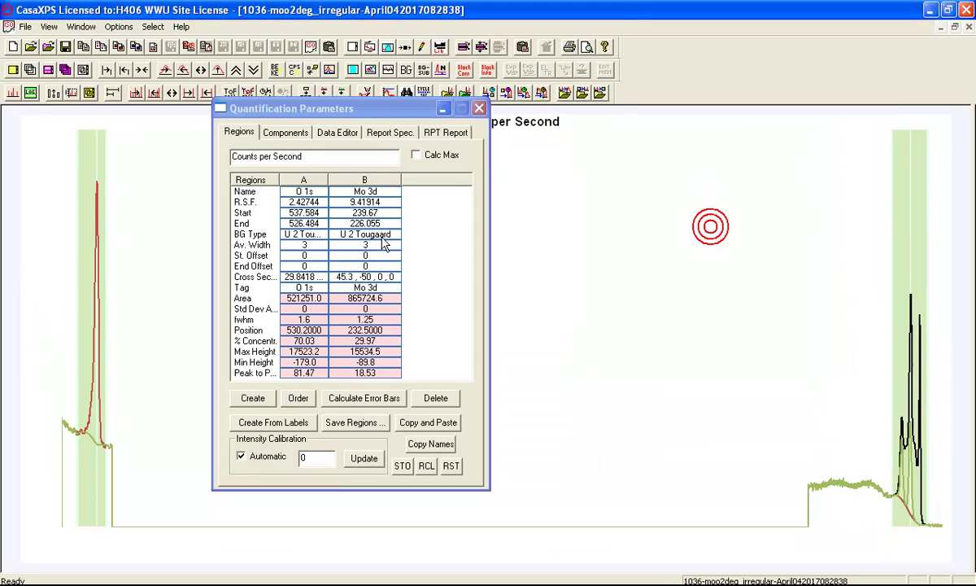
{"action": "left_click", "coordinate": [359, 181]}
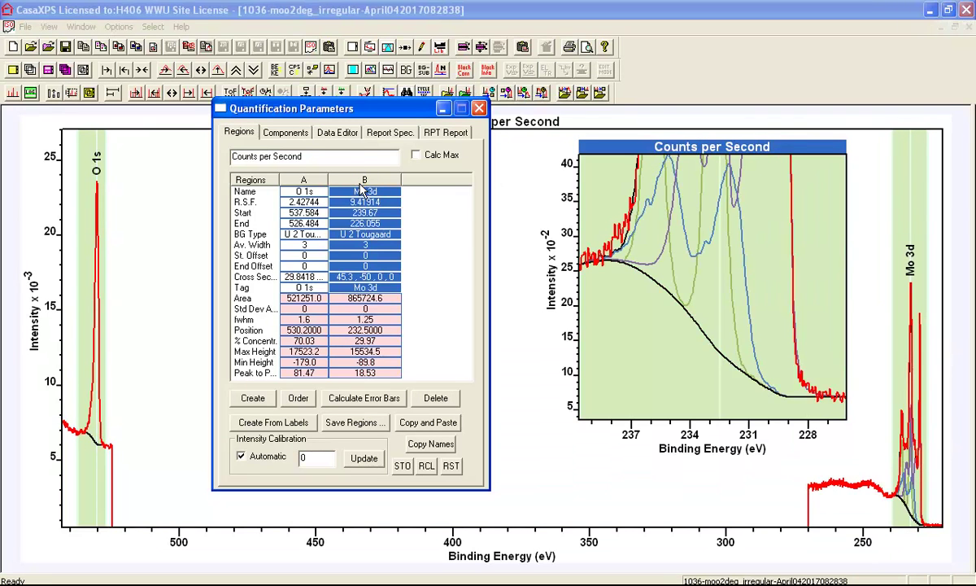
{"action": "left_click", "coordinate": [220, 70]}
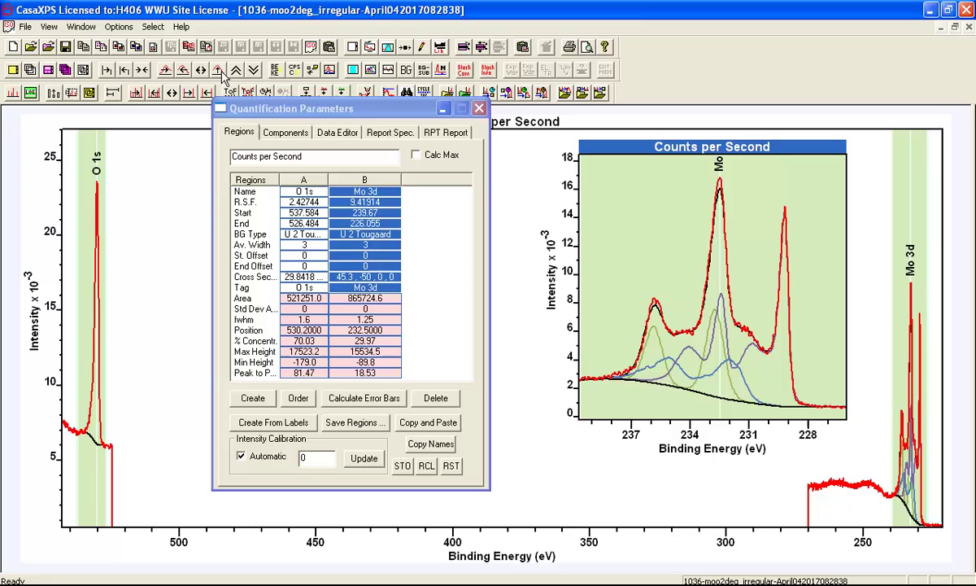
Step: Insert a second inset tile beside the O 1s peak and zoom it to the O 1s region with its full intensity range
{"action": "left_click_drag", "start_coordinate": [272, 108], "coordinate": [694, 160]}
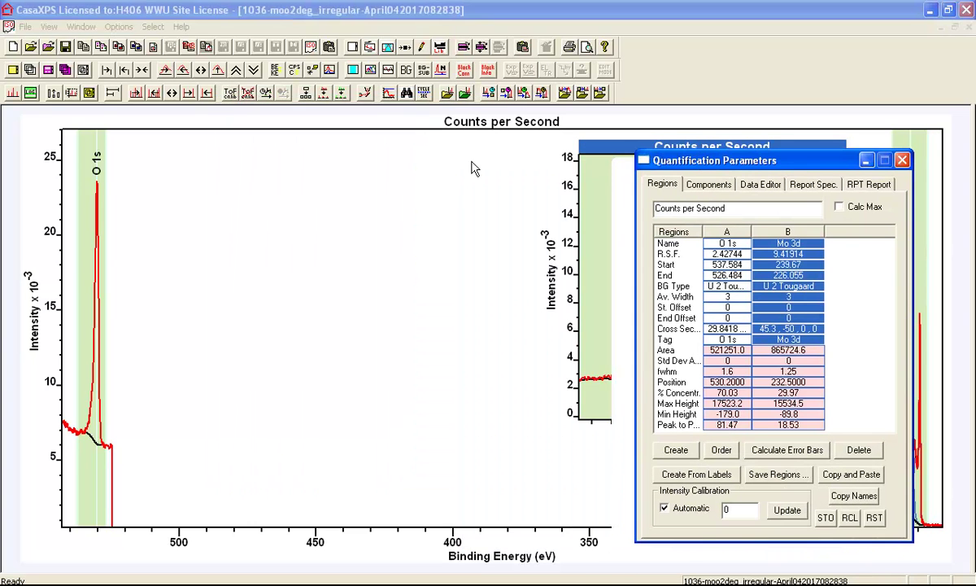
{"action": "left_click", "coordinate": [150, 142]}
{"action": "left_click_drag", "start_coordinate": [151, 142], "coordinate": [458, 480]}
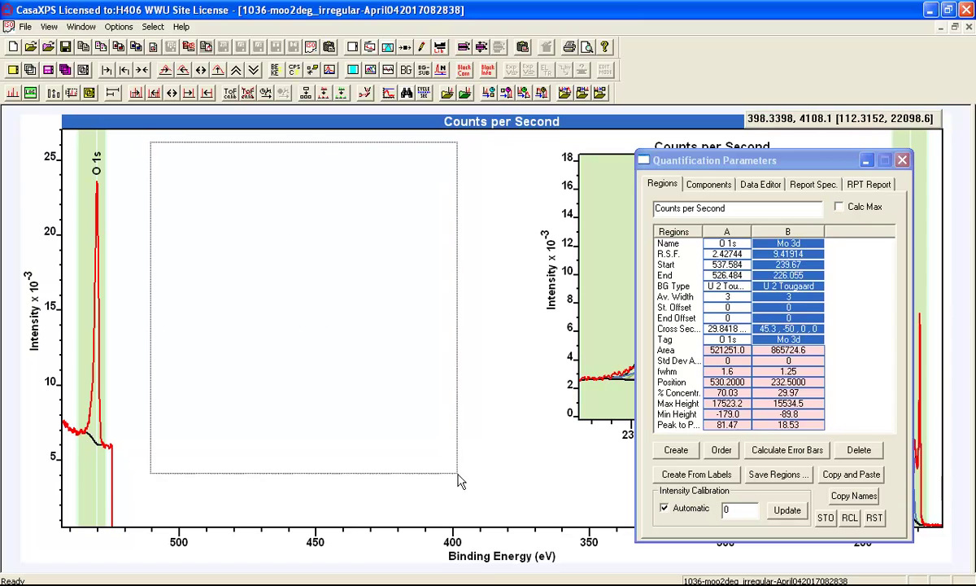
{"action": "key", "text": "Insert"}
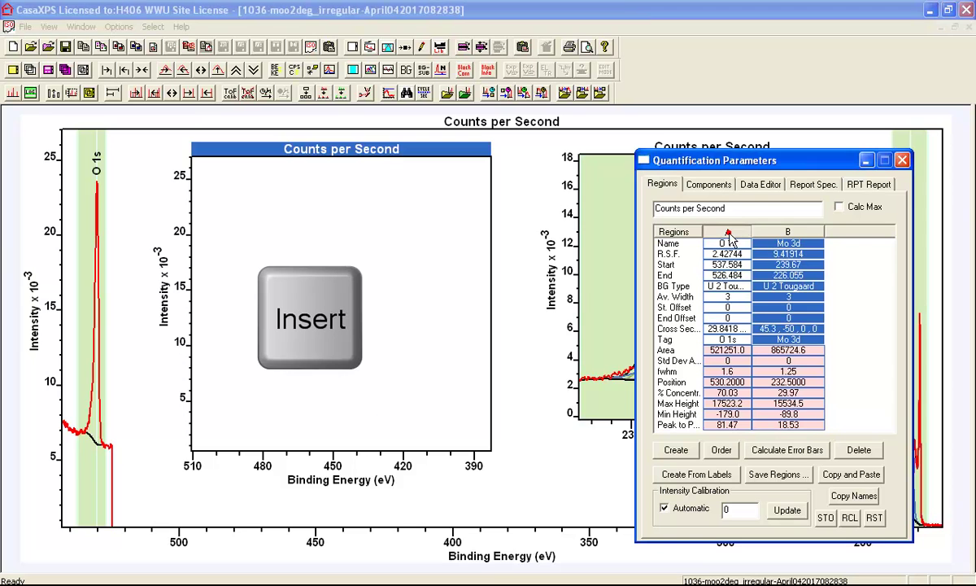
{"action": "left_click", "coordinate": [725, 264]}
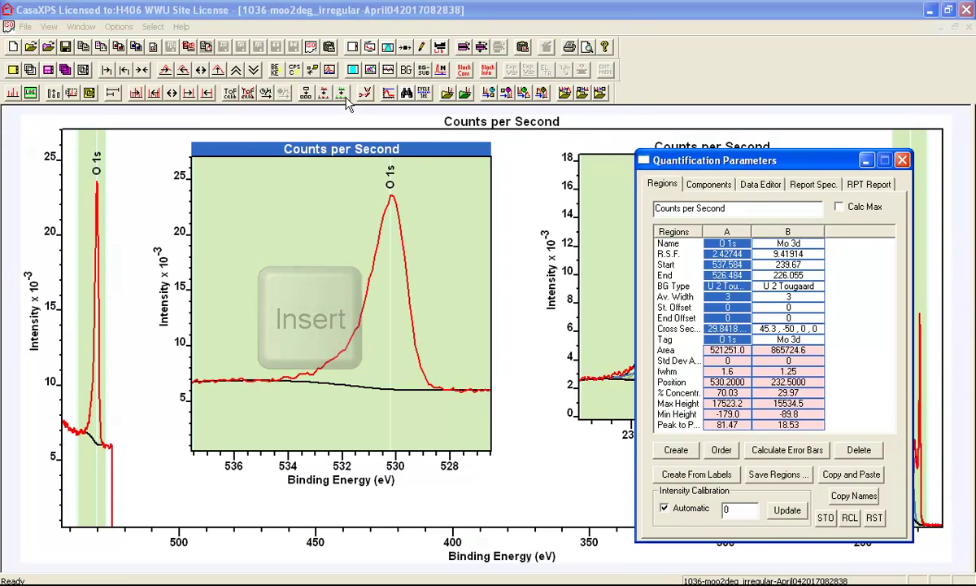
{"action": "left_click", "coordinate": [218, 70]}
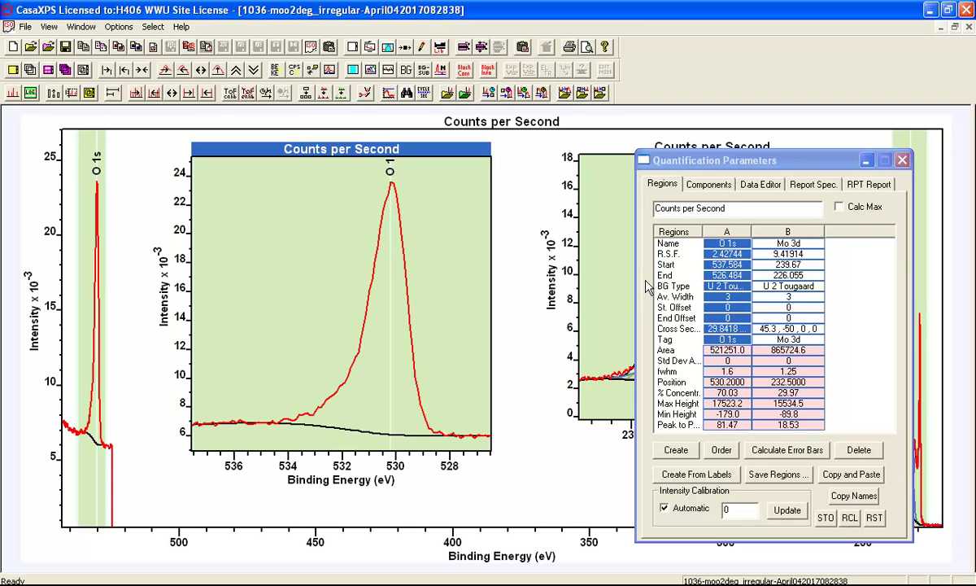
Step: Cut the O 1s component and paste it three times after the three Mo 3d components
{"action": "left_click_drag", "start_coordinate": [759, 163], "coordinate": [714, 161]}
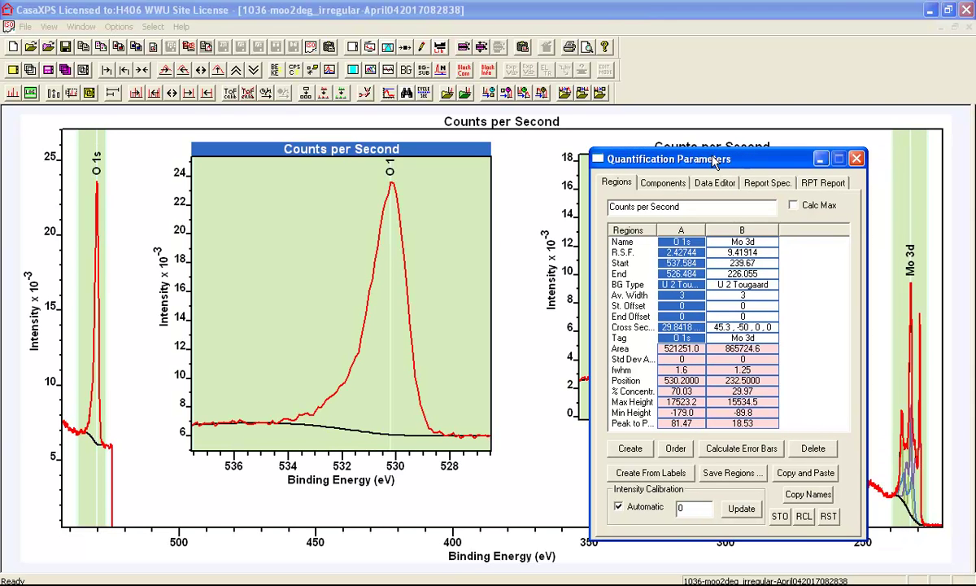
{"action": "left_click", "coordinate": [682, 183]}
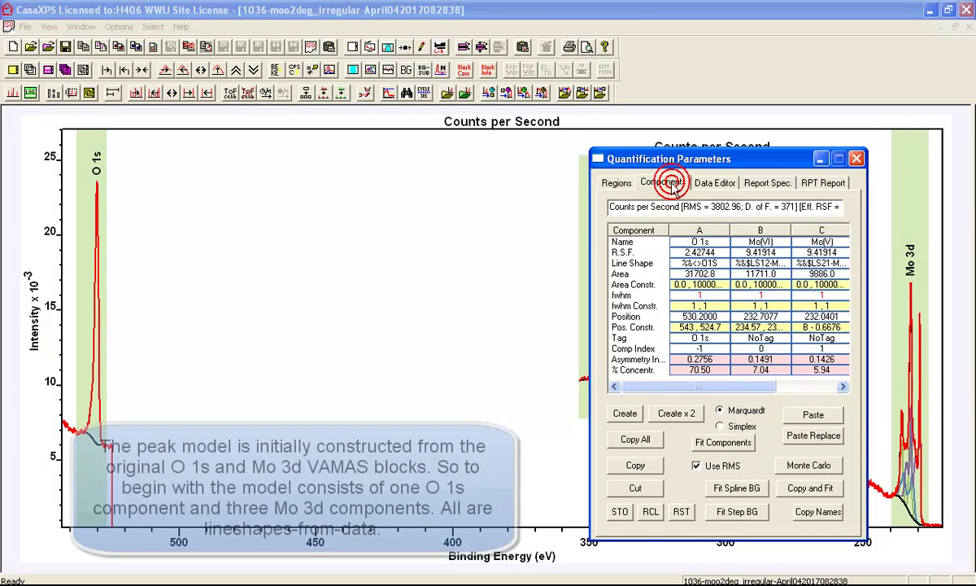
{"action": "left_click", "coordinate": [695, 266]}
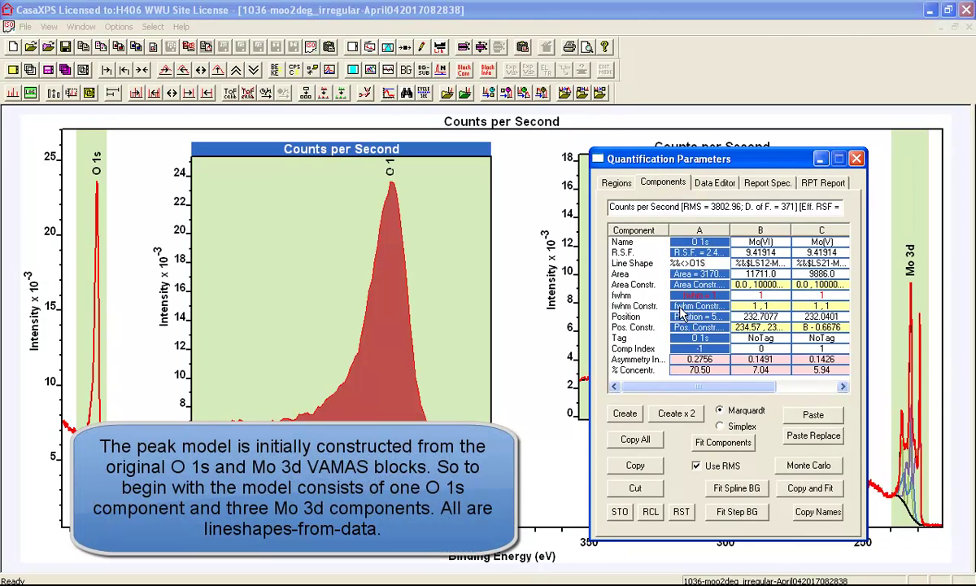
{"action": "left_click", "coordinate": [635, 487]}
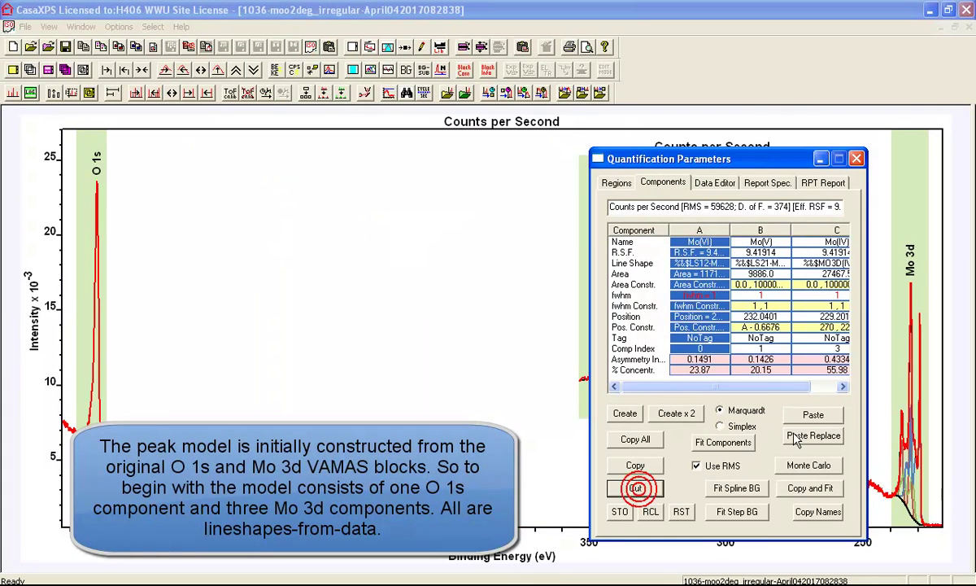
{"action": "left_click", "coordinate": [813, 416]}
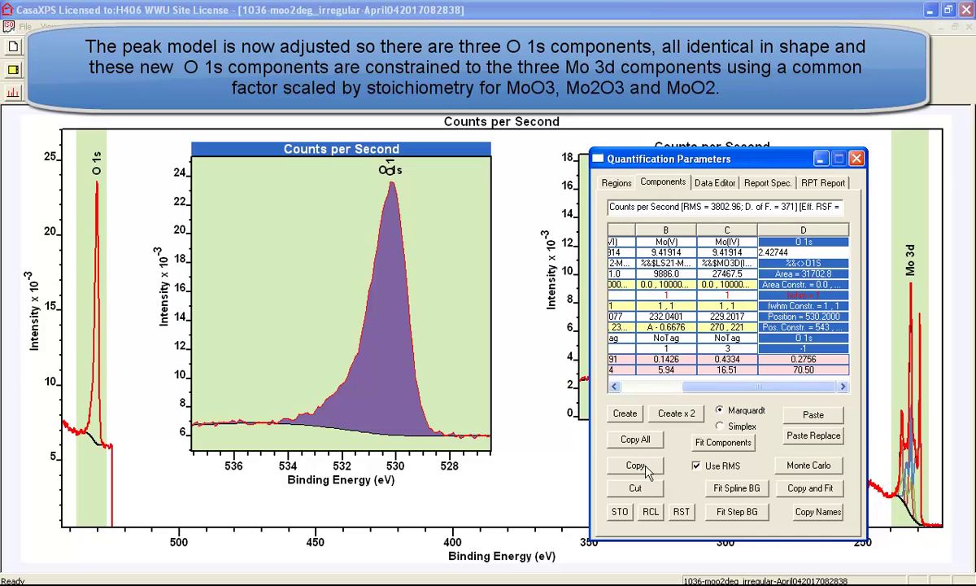
{"action": "left_click", "coordinate": [809, 416]}
{"action": "left_click", "coordinate": [811, 416]}
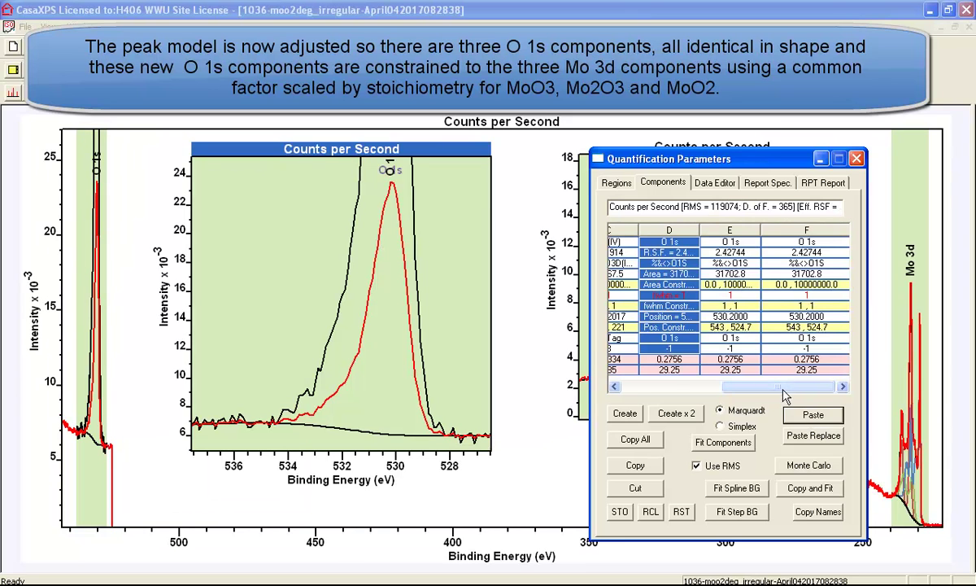
Step: Rename the O 1s component in column D as O 1s Mo(VI)
{"action": "left_click_drag", "start_coordinate": [785, 387], "coordinate": [748, 385]}
{"action": "left_click", "coordinate": [748, 242]}
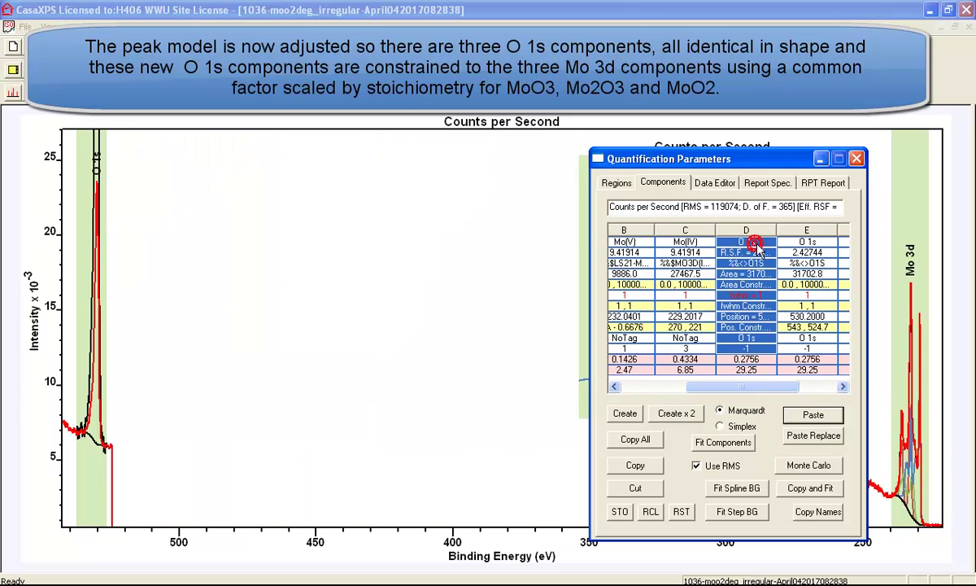
{"action": "type", "text": "Mo(VI"}
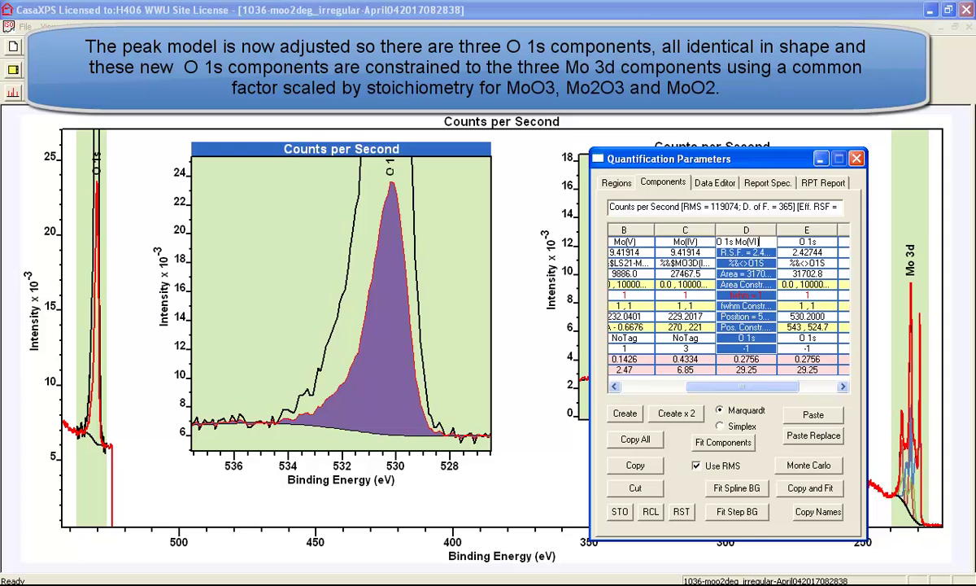
{"action": "key", "text": "Return"}
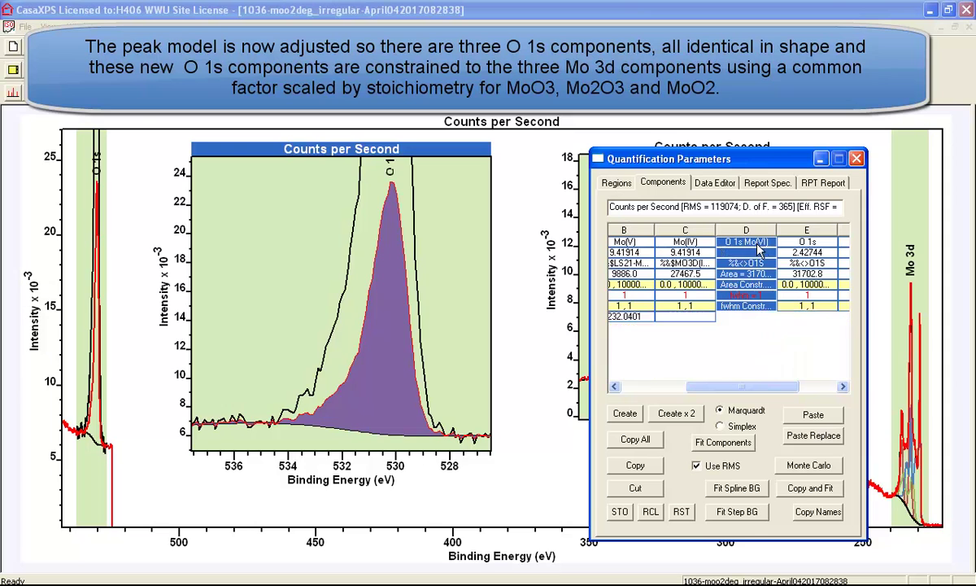
Step: Rename the O 1s component in column E as O 1s Mo(V)
{"action": "left_click", "coordinate": [815, 242]}
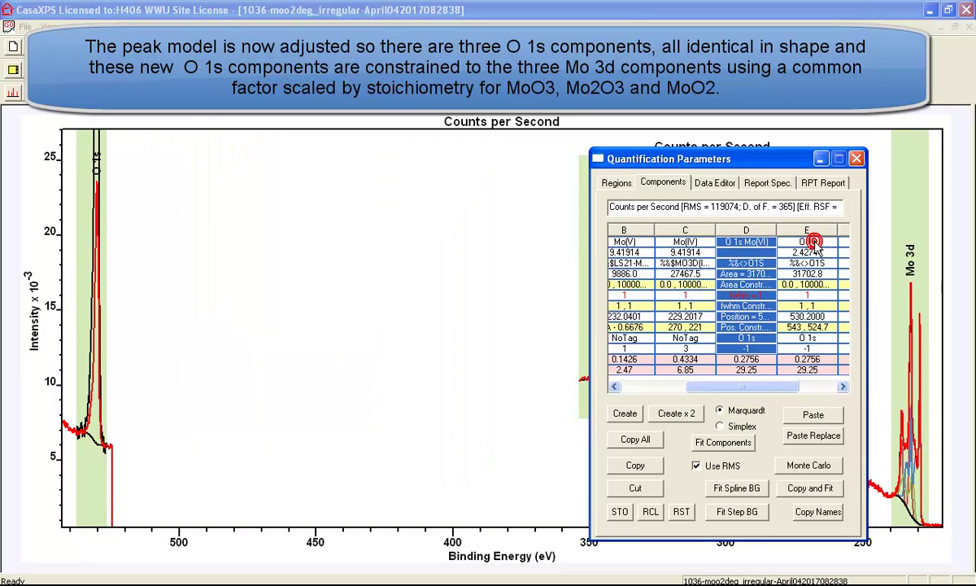
{"action": "left_click", "coordinate": [814, 242]}
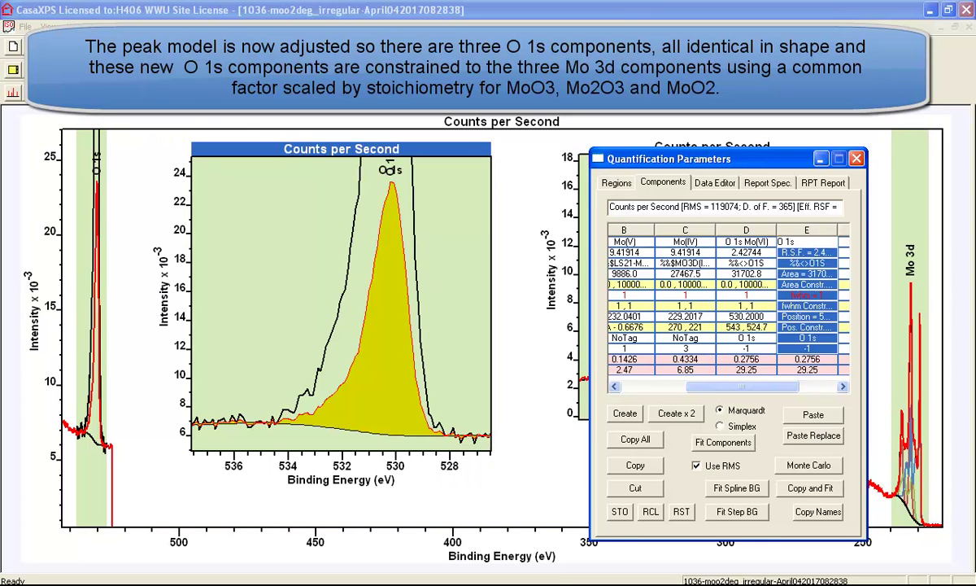
{"action": "type", "text": "Mo(V)"}
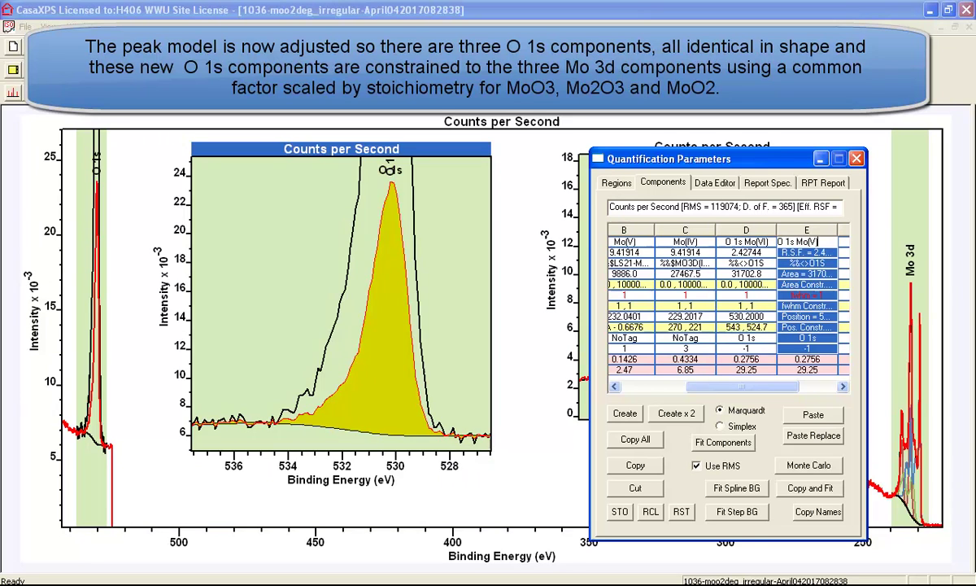
{"action": "key", "text": "Return"}
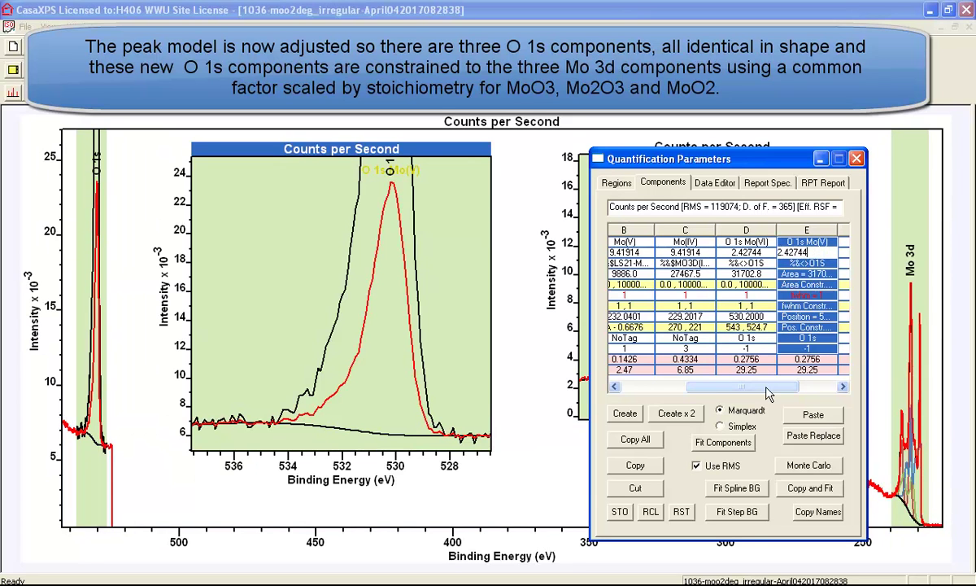
Step: Rename the O 1s component in column F as O 1s Mo(IV)
{"action": "left_click_drag", "start_coordinate": [766, 388], "coordinate": [807, 388]}
{"action": "left_click", "coordinate": [814, 243]}
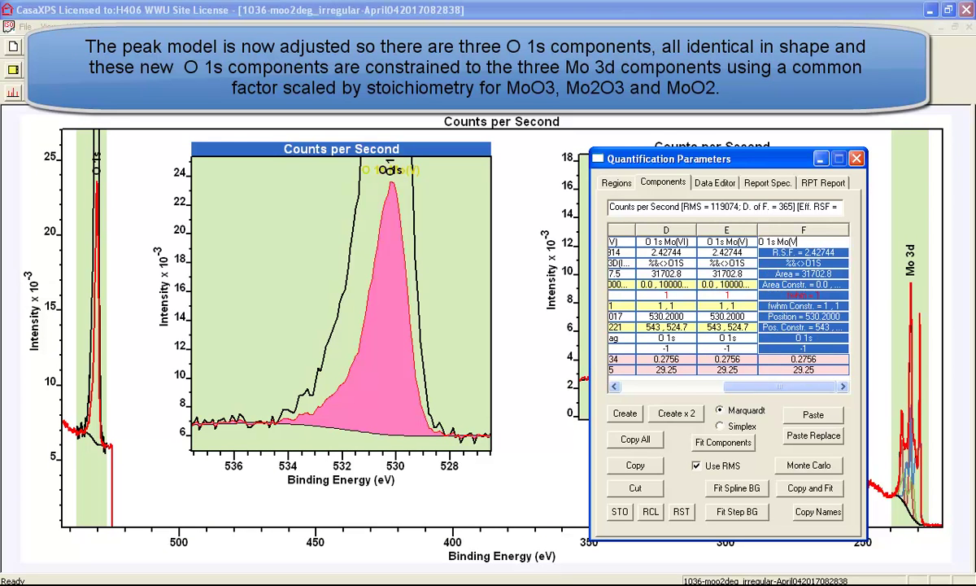
{"action": "type", "text": "Mo(IV)"}
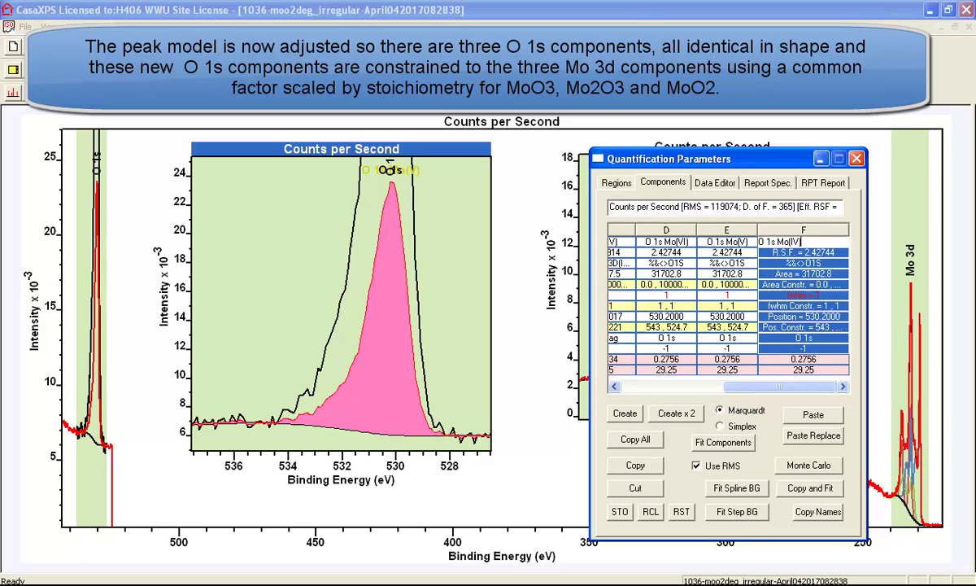
{"action": "key", "text": "Return"}
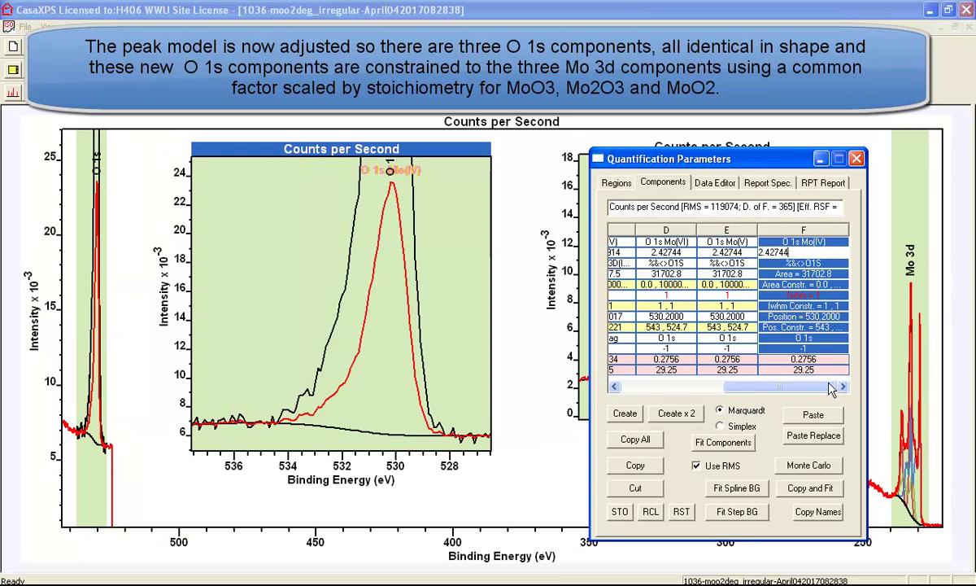
Step: Compose the ratio 2.42744 / 9.41914 as temporary text in the Mo(VI) component's R.S.F. field and copy it without committing the edit
{"action": "left_click_drag", "start_coordinate": [786, 387], "coordinate": [759, 384]}
{"action": "left_click", "coordinate": [740, 254]}
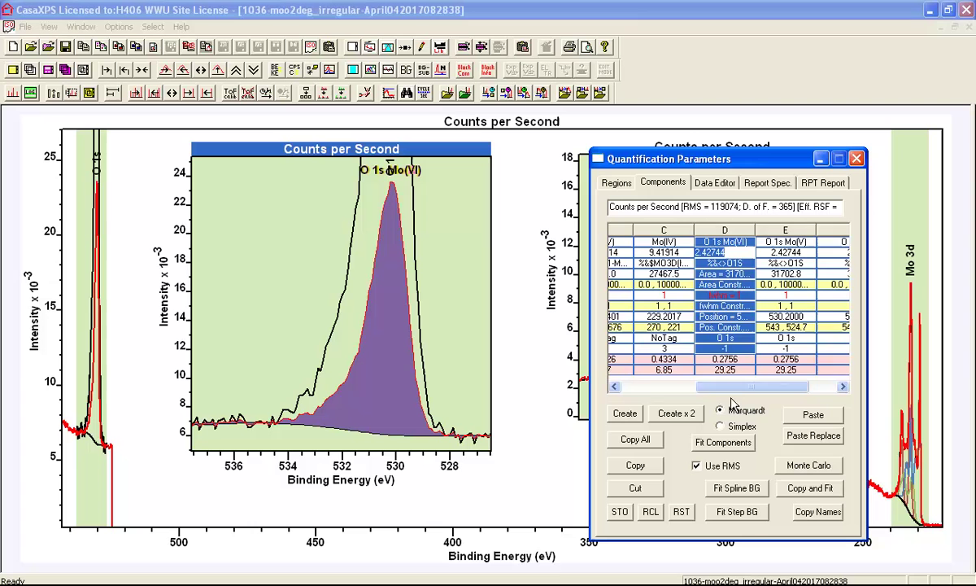
{"action": "left_click_drag", "start_coordinate": [732, 388], "coordinate": [653, 392]}
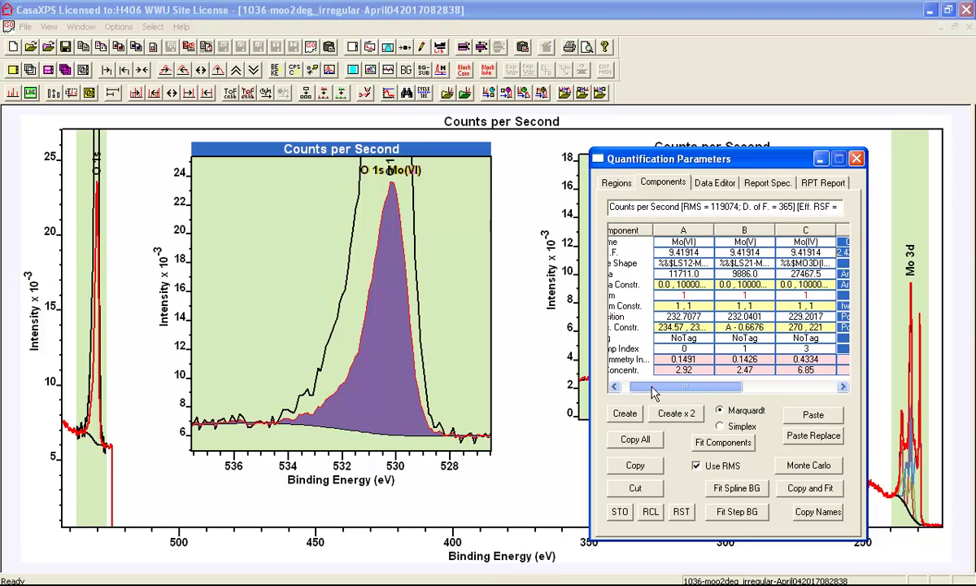
{"action": "left_click", "coordinate": [681, 241]}
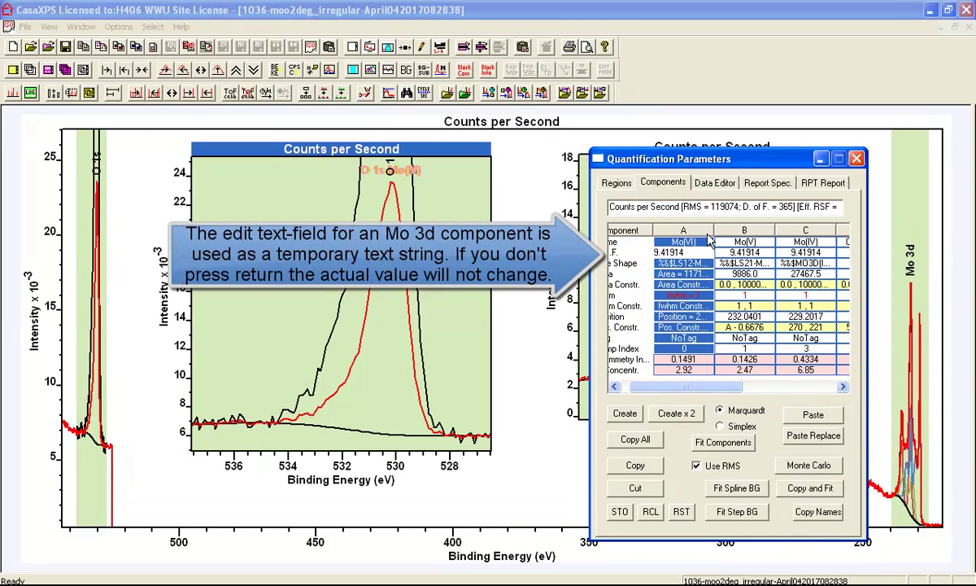
{"action": "left_click_drag", "start_coordinate": [715, 230], "coordinate": [796, 228]}
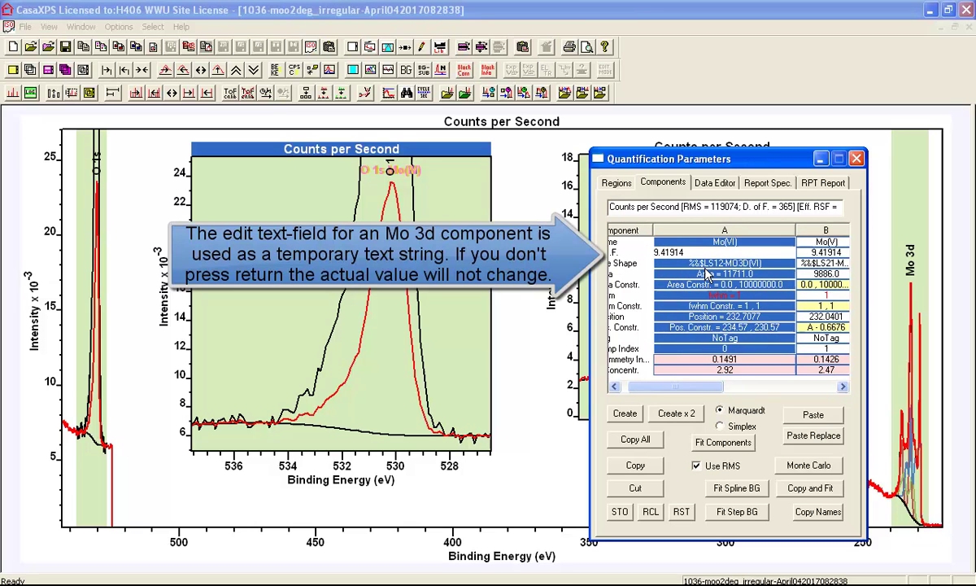
{"action": "type", "text": "2.42744 /"}
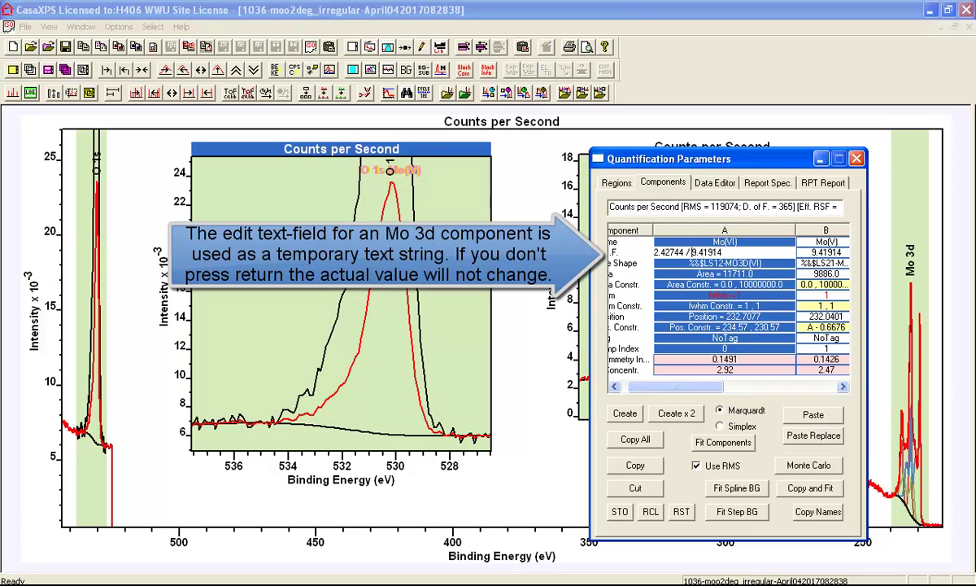
{"action": "left_click", "coordinate": [687, 237]}
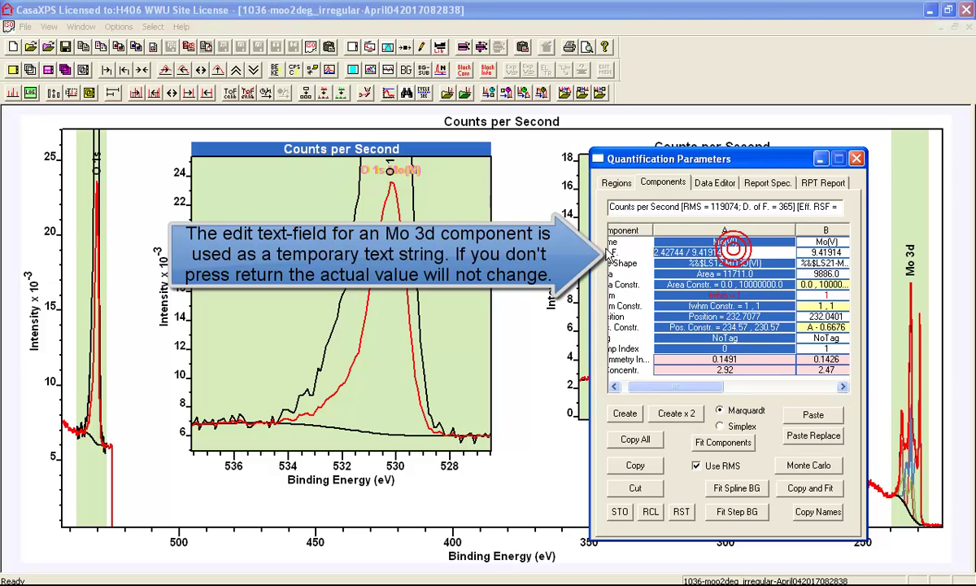
{"action": "left_click", "coordinate": [749, 294]}
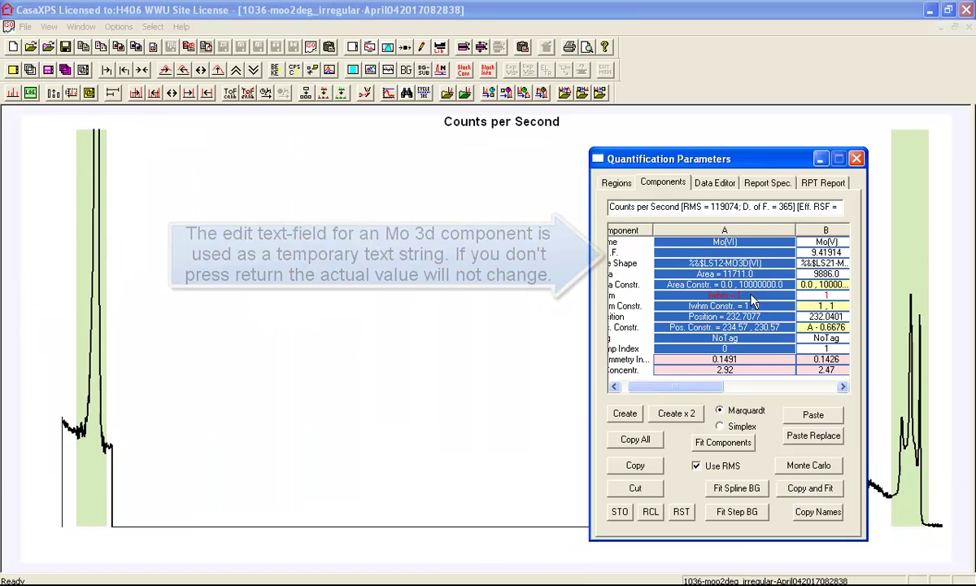
Step: Constrain the O 1s Mo(VI) area in column D to A * 3 * 2.42744 / 9.41914
{"action": "left_click", "coordinate": [686, 388]}
{"action": "left_click_drag", "start_coordinate": [688, 394], "coordinate": [773, 394]}
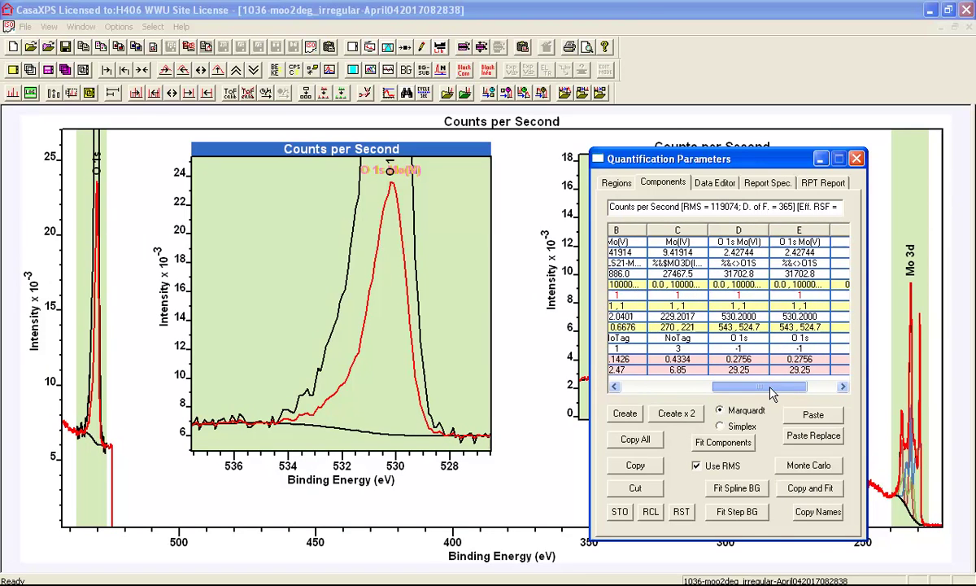
{"action": "left_click_drag", "start_coordinate": [755, 389], "coordinate": [727, 393]}
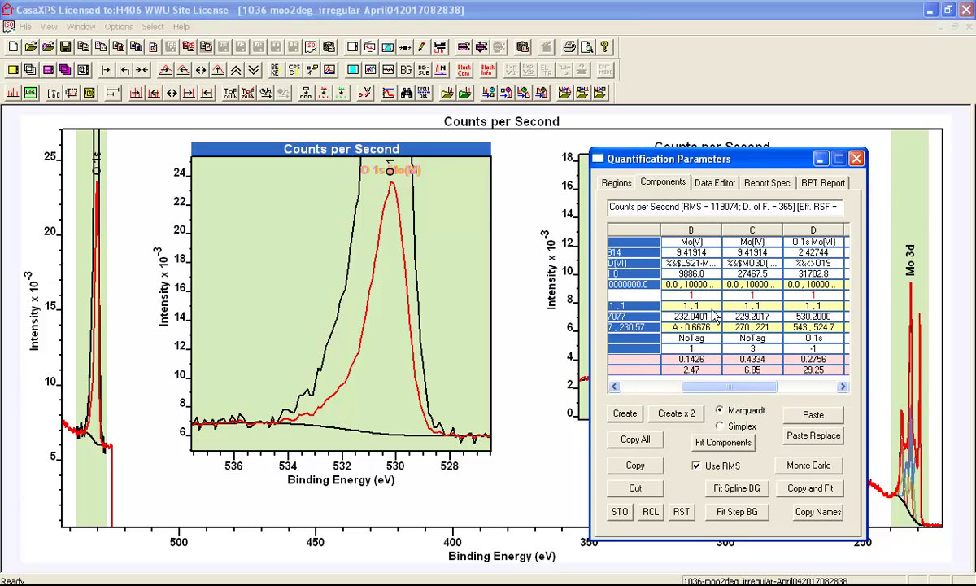
{"action": "left_click", "coordinate": [659, 247]}
{"action": "left_click", "coordinate": [703, 263]}
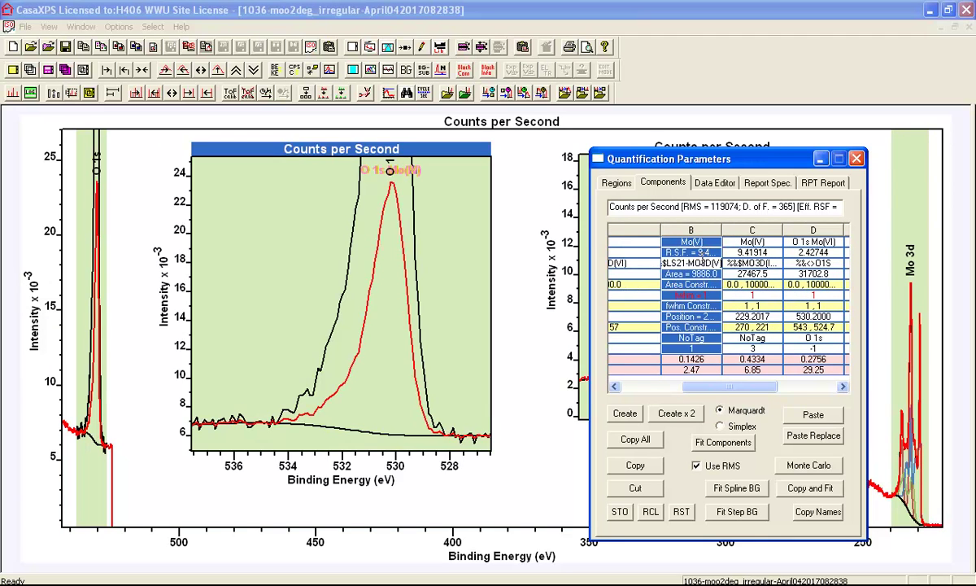
{"action": "left_click", "coordinate": [814, 263]}
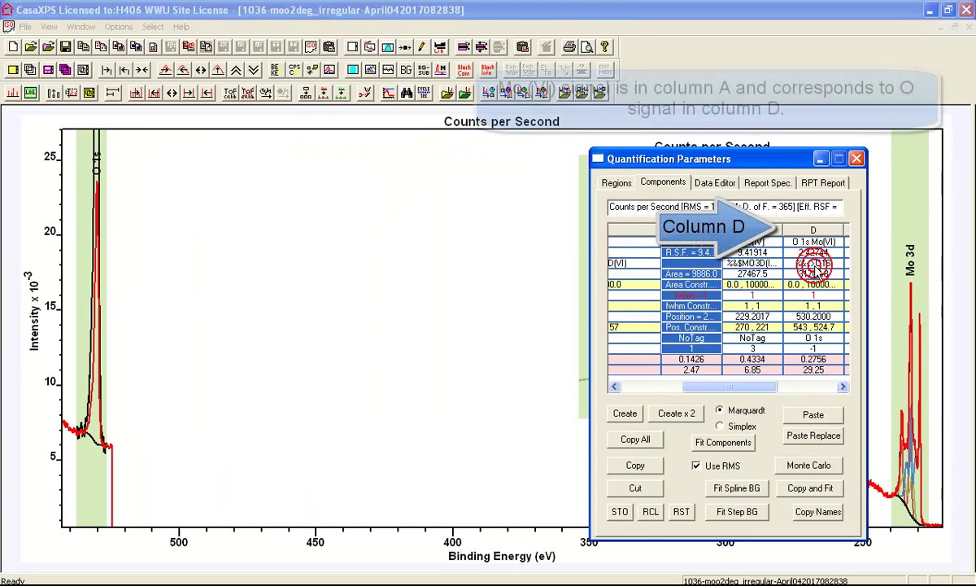
{"action": "left_click_drag", "start_coordinate": [732, 391], "coordinate": [760, 389]}
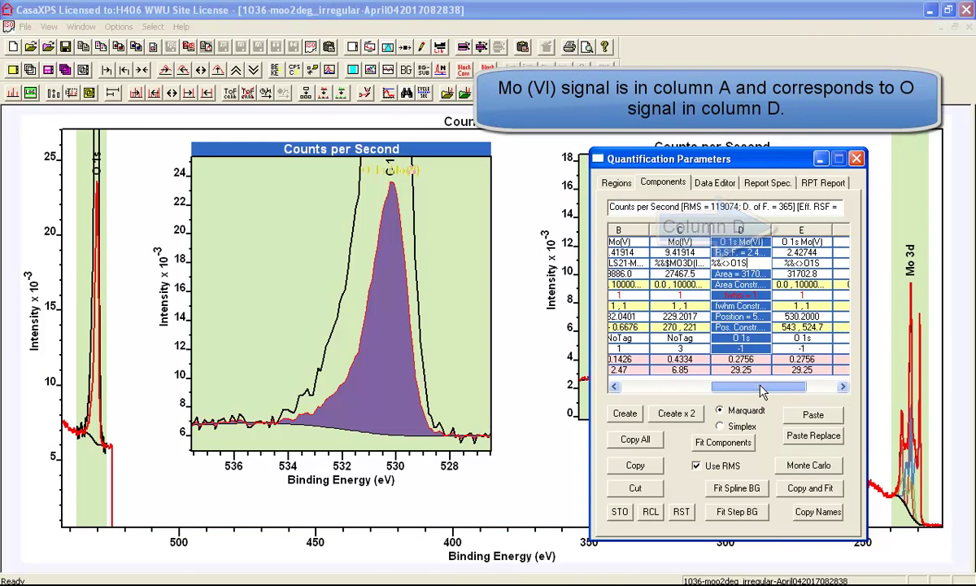
{"action": "left_click", "coordinate": [754, 285]}
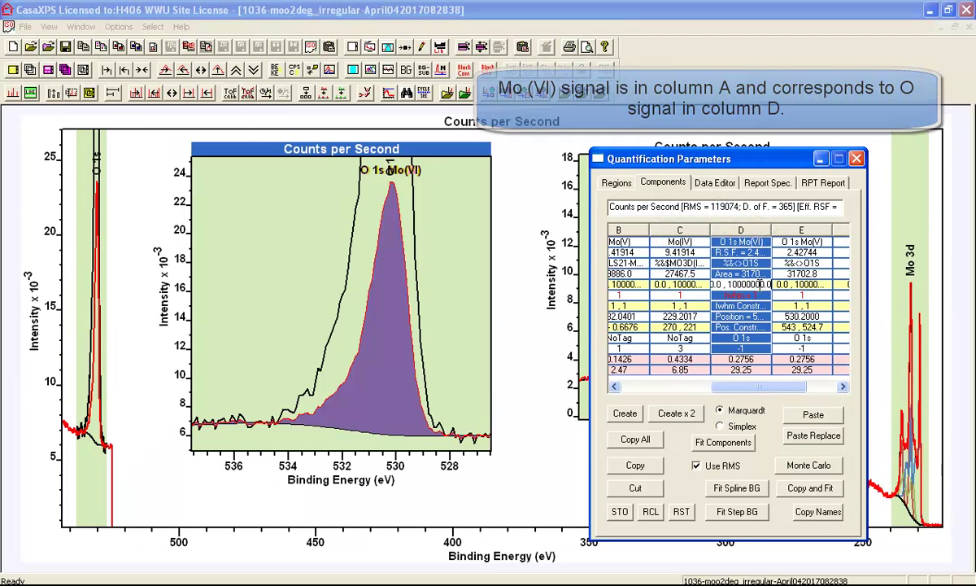
{"action": "left_click_drag", "start_coordinate": [769, 285], "coordinate": [691, 283]}
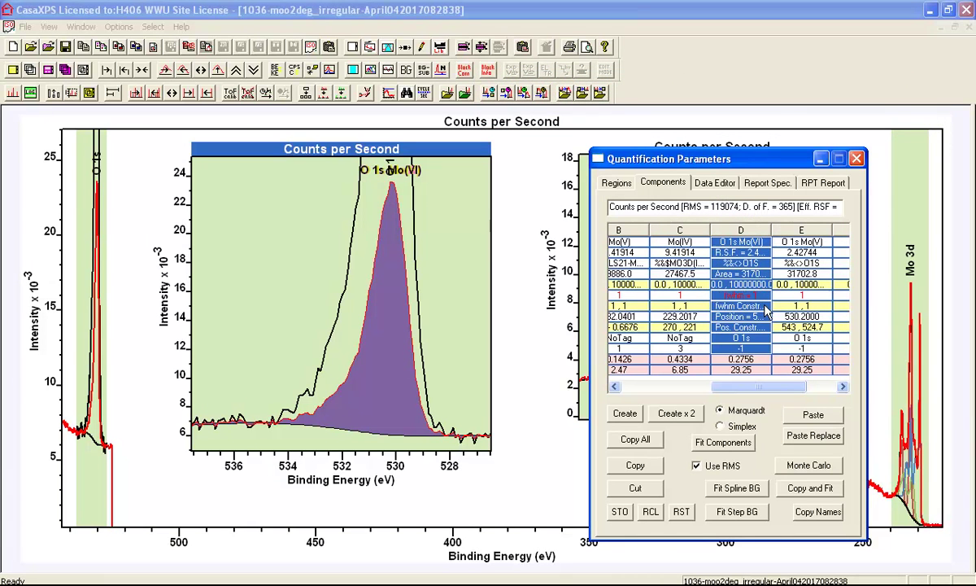
{"action": "type", "text": "a"}
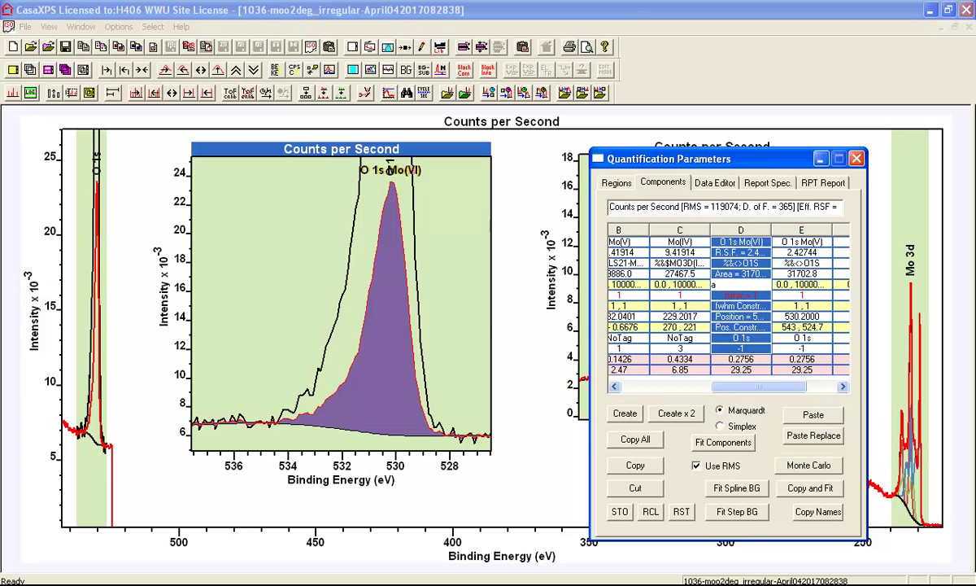
{"action": "type", "text": " * 3"}
{"action": "key", "text": "Return"}
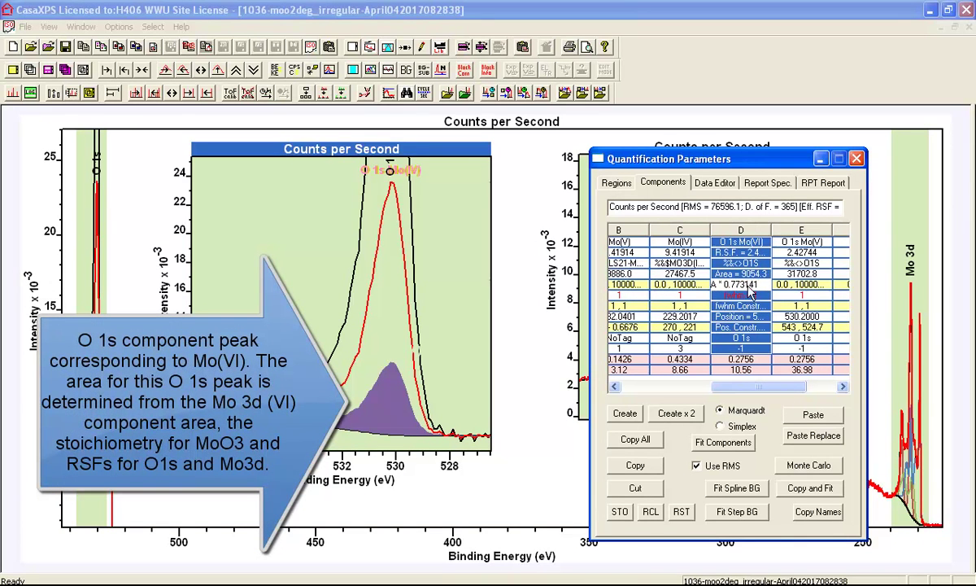
Step: Constrain the O 1s Mo(V) area in column E to B * 2.5 * 2.42744 / 9.41914
{"action": "left_click_drag", "start_coordinate": [741, 387], "coordinate": [751, 386]}
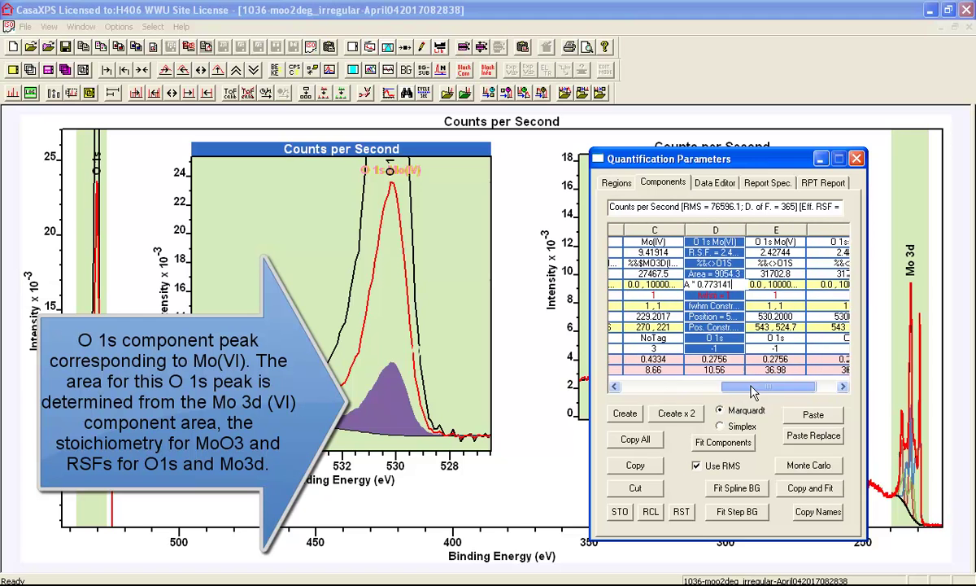
{"action": "left_click", "coordinate": [791, 284]}
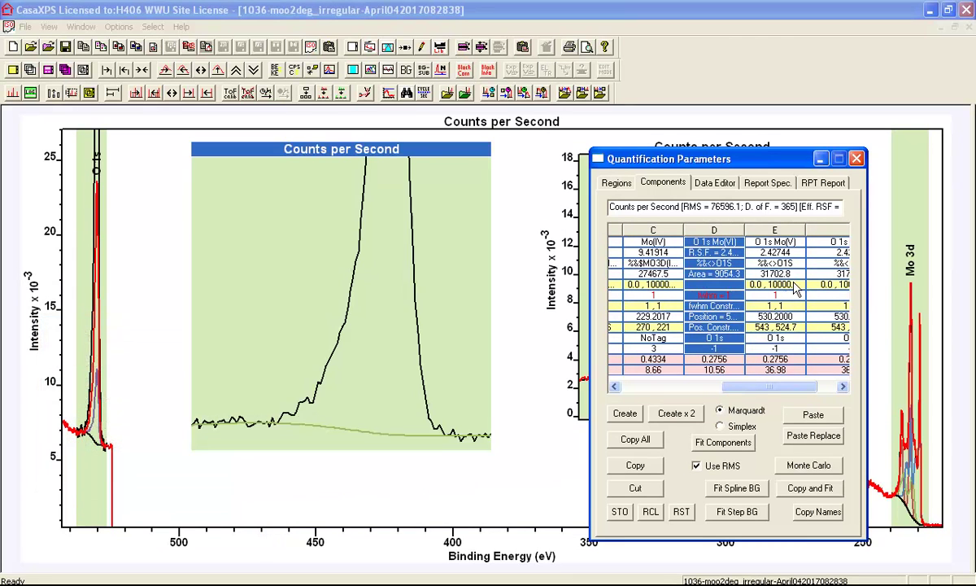
{"action": "left_click", "coordinate": [795, 286]}
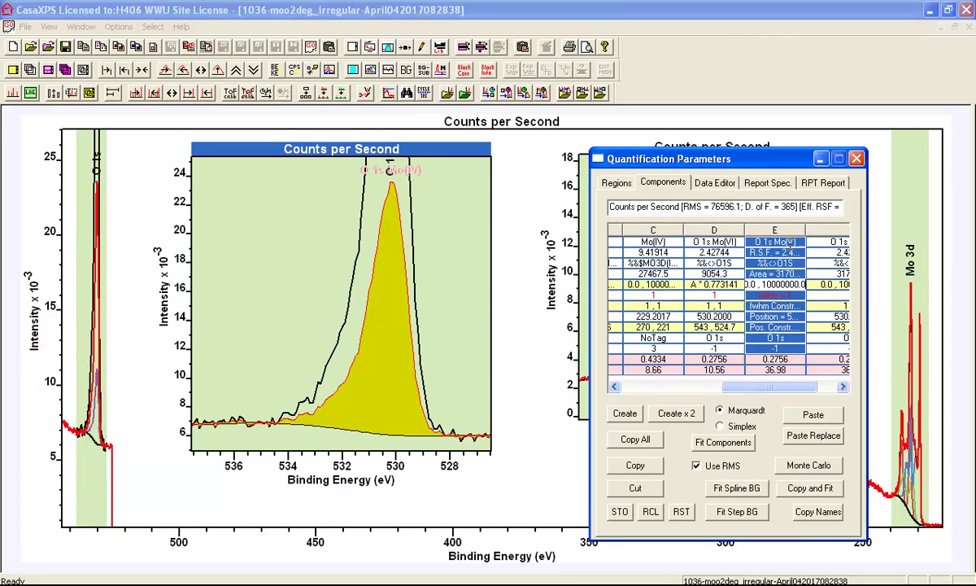
{"action": "right_click", "coordinate": [788, 285]}
{"action": "left_click", "coordinate": [803, 377]}
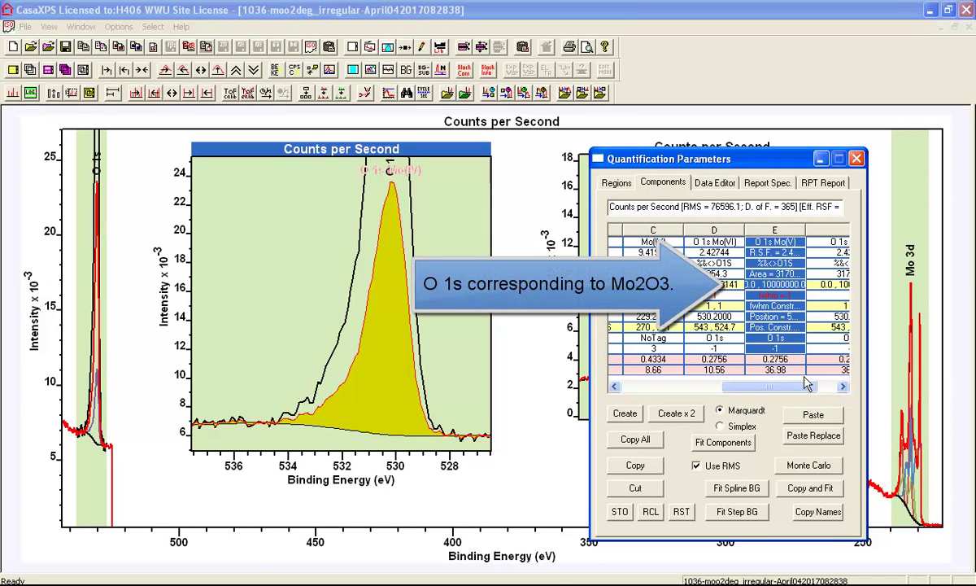
{"action": "type", "text": "b"}
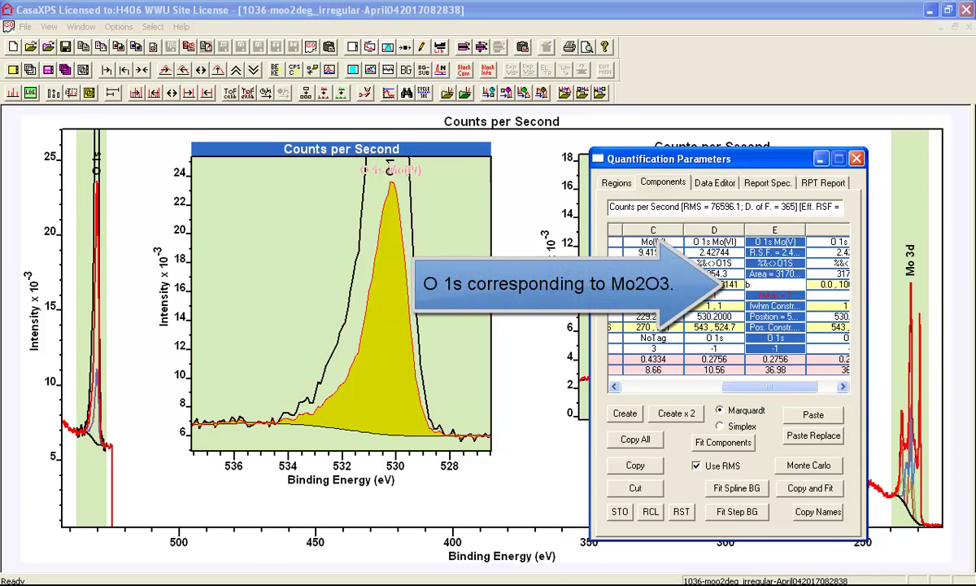
{"action": "type", "text": " * 2.5"}
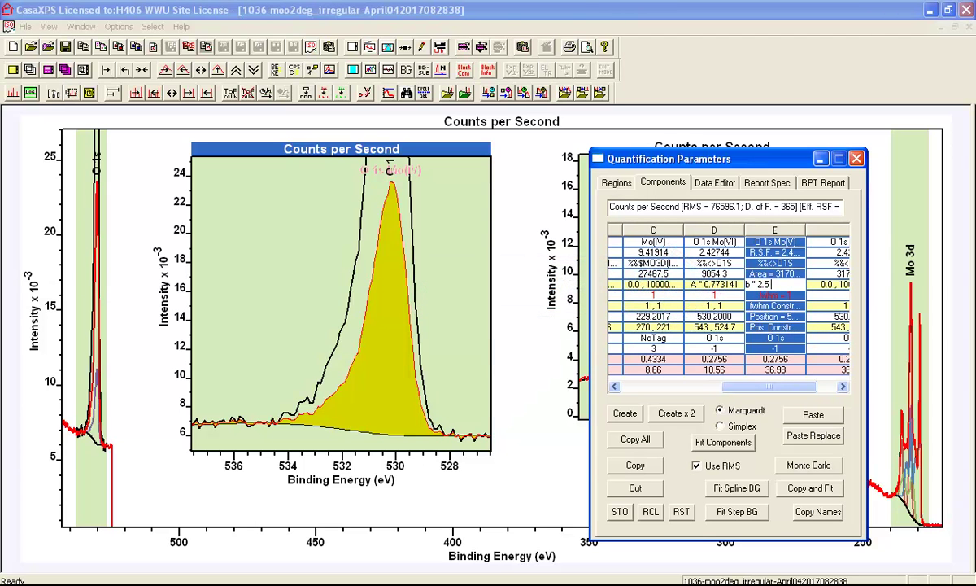
{"action": "key", "text": "Return"}
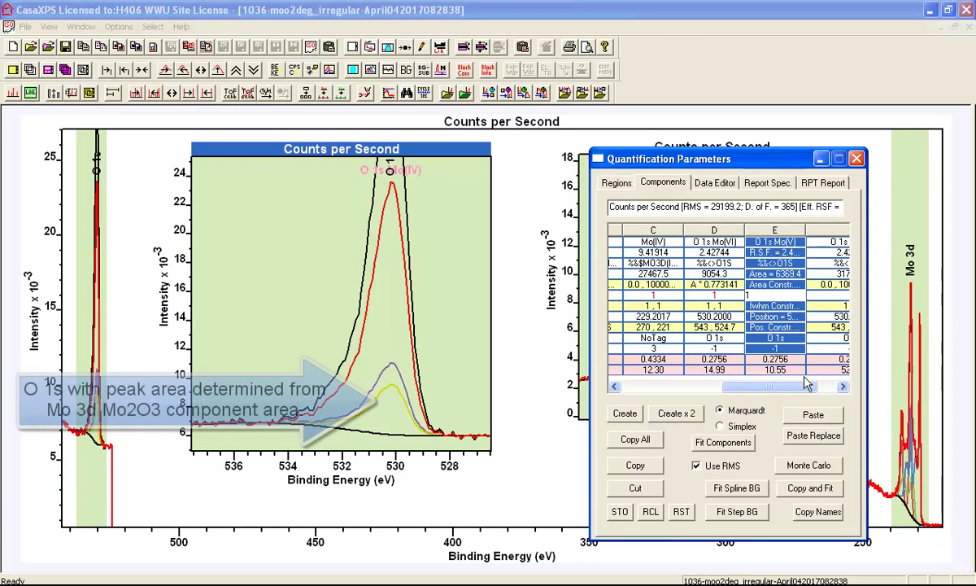
{"action": "left_click", "coordinate": [776, 281]}
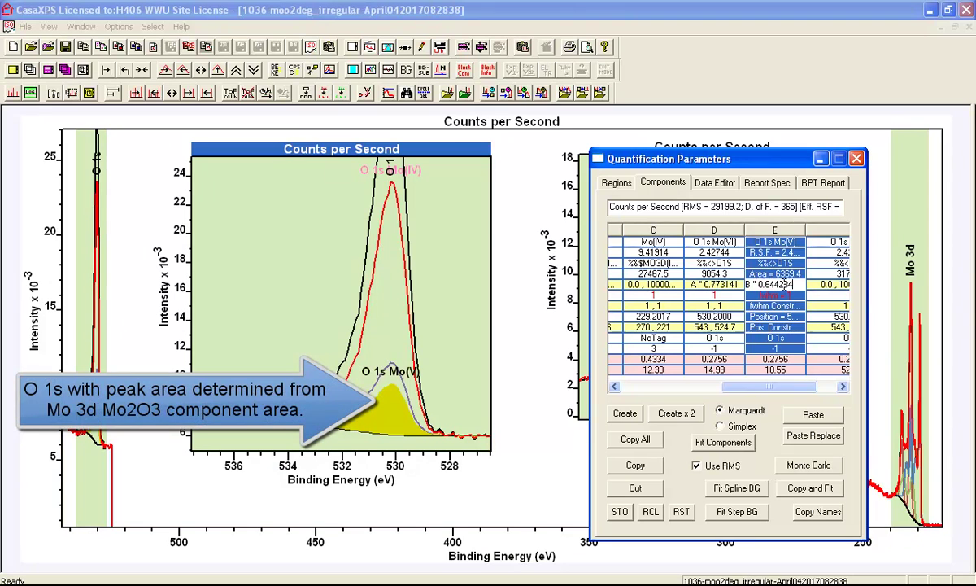
Step: Constrain the O 1s Mo(IV) area in column F to C * 2 * 2.42744 / 9.41914
{"action": "left_click_drag", "start_coordinate": [736, 387], "coordinate": [777, 388]}
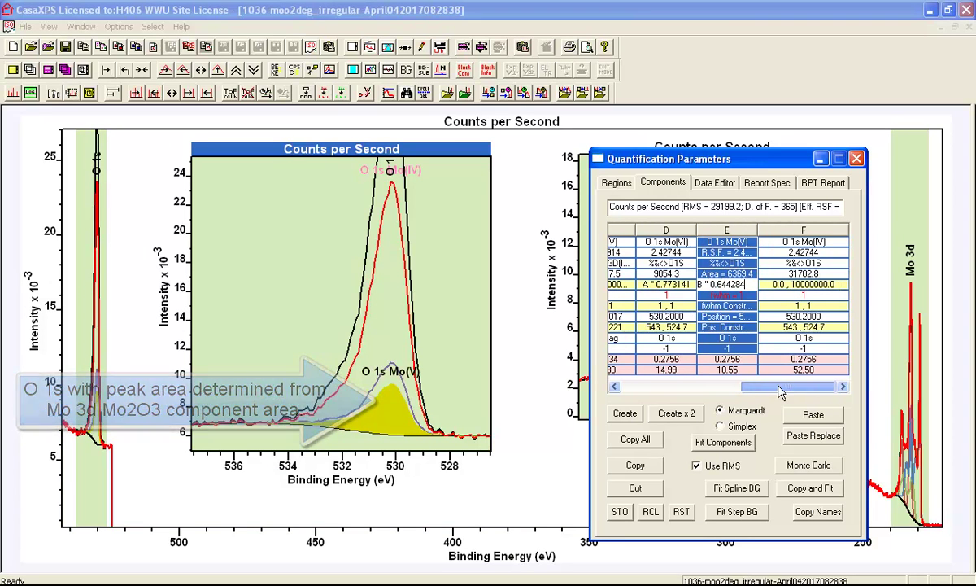
{"action": "left_click", "coordinate": [811, 286]}
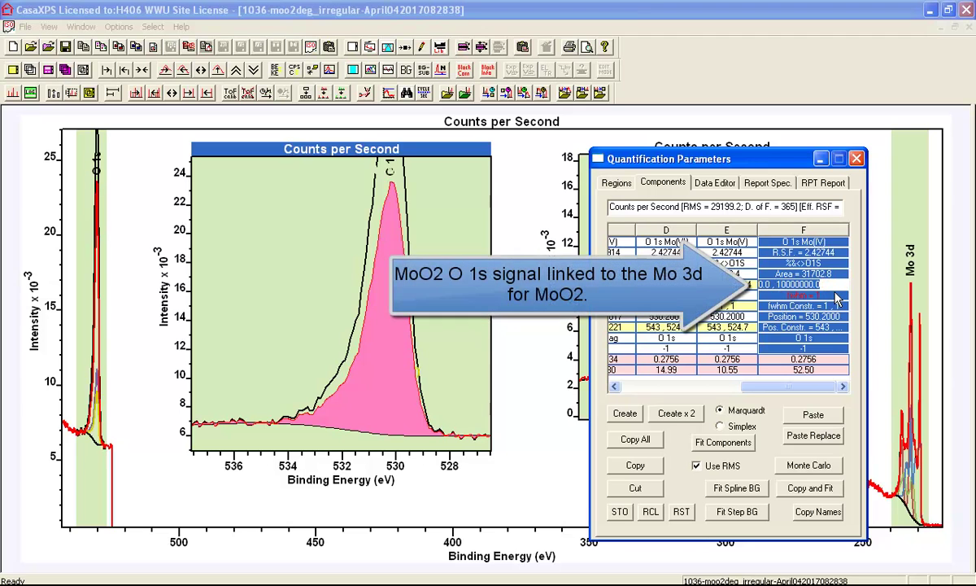
{"action": "type", "text": "c"}
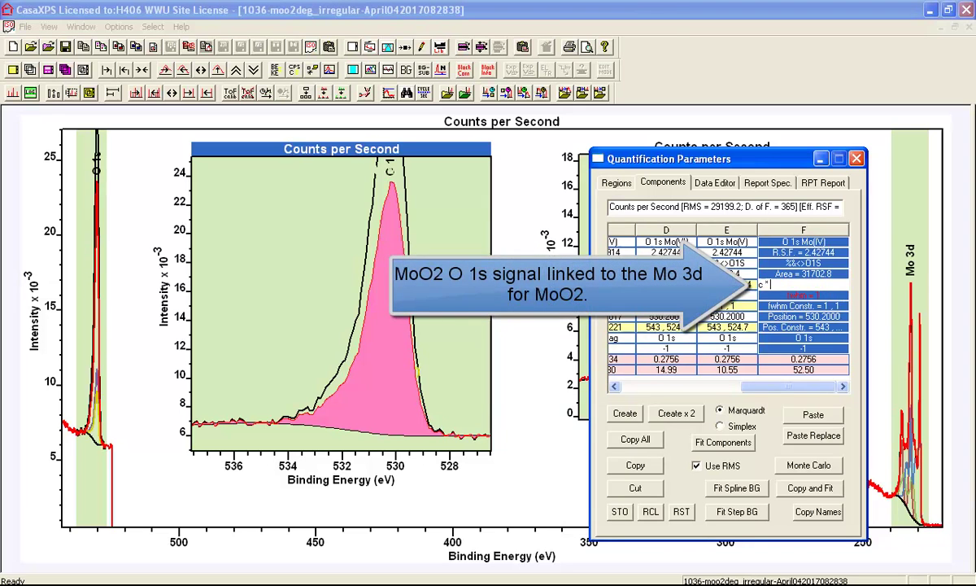
{"action": "type", "text": " * 2"}
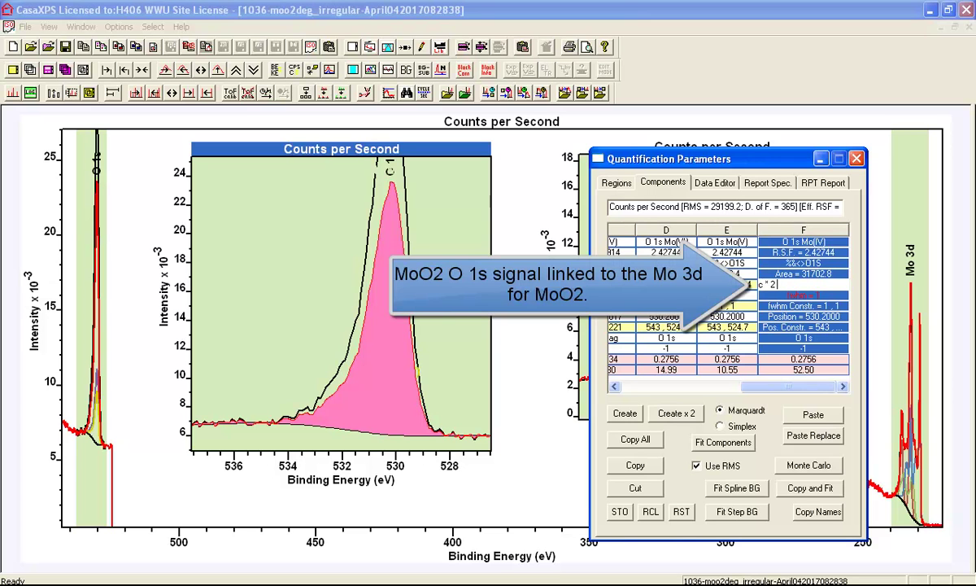
{"action": "type", "text": "* 2.42744 / 9.41914"}
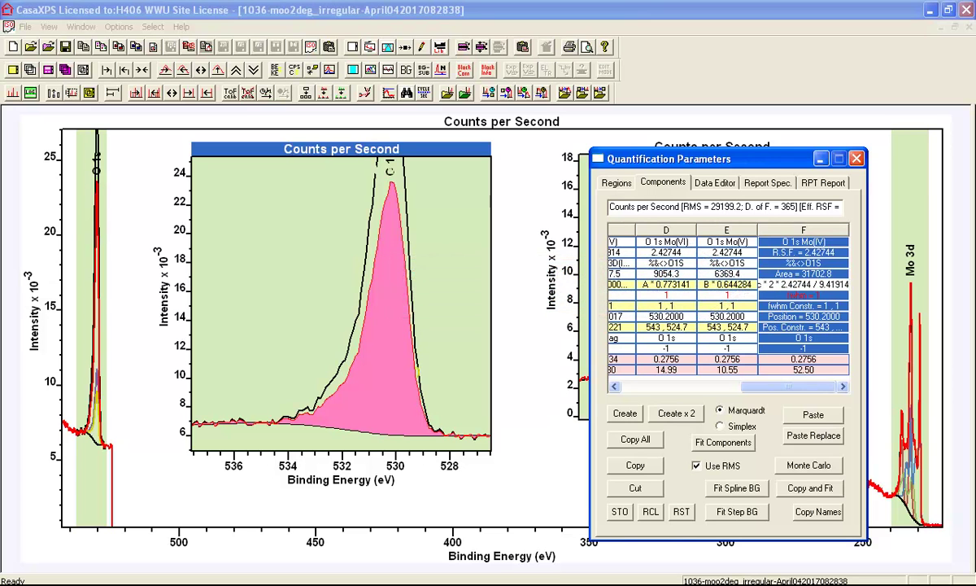
{"action": "key", "text": "Return"}
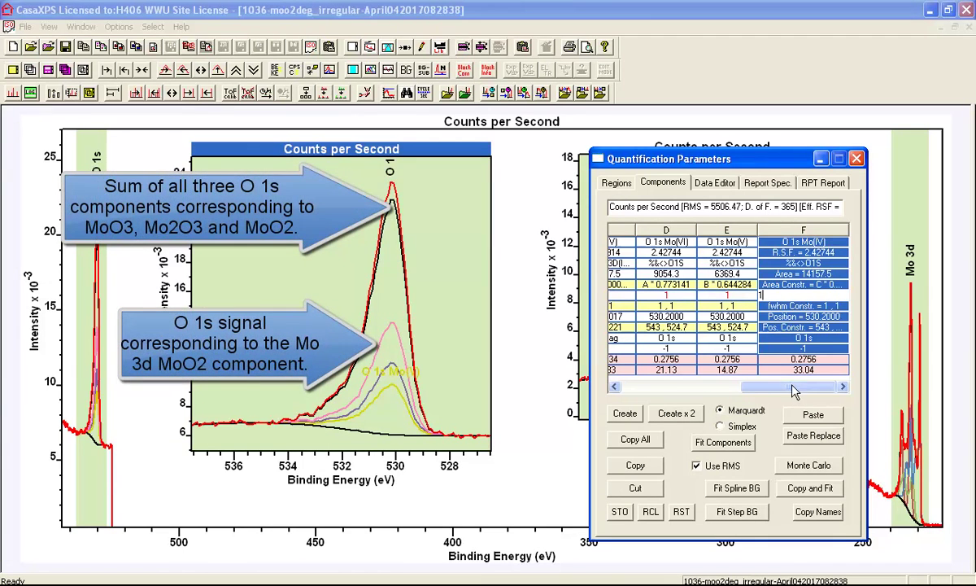
Step: Generate the standard regions report for the merged O 1s and Mo 3d spectrum and bring its transmission and RSF columns into view
{"action": "left_click", "coordinate": [769, 186]}
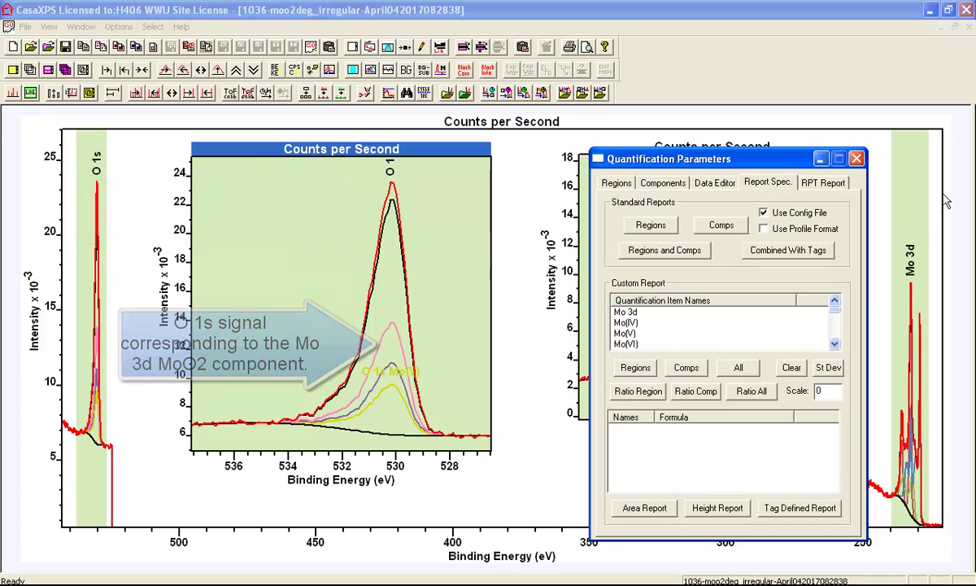
{"action": "left_click_drag", "start_coordinate": [970, 189], "coordinate": [818, 181]}
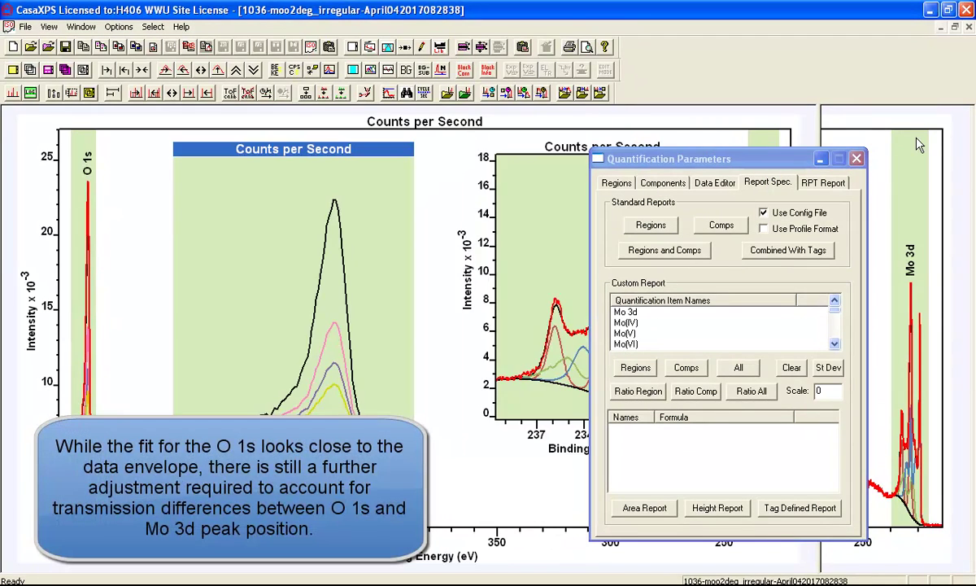
{"action": "left_click", "coordinate": [919, 123]}
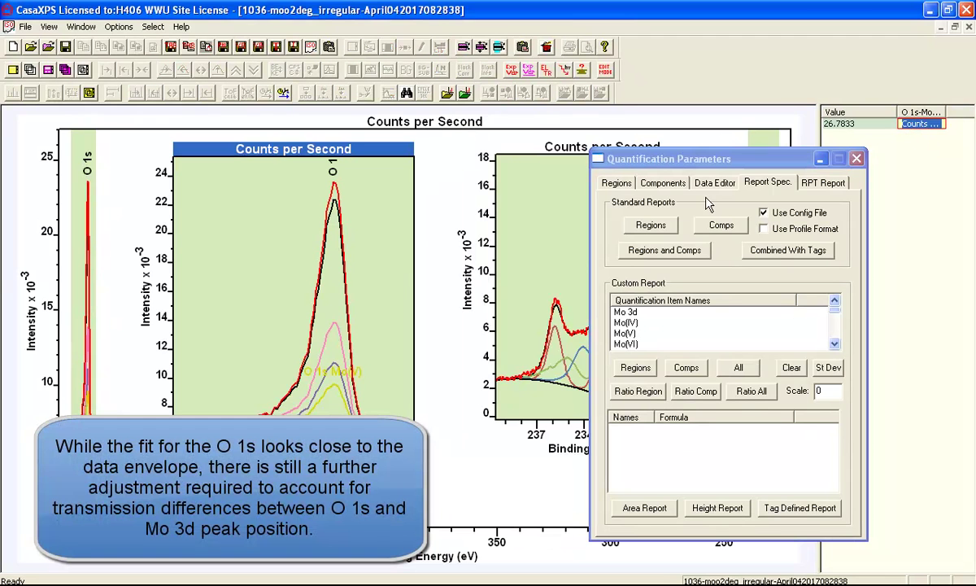
{"action": "left_click", "coordinate": [651, 225]}
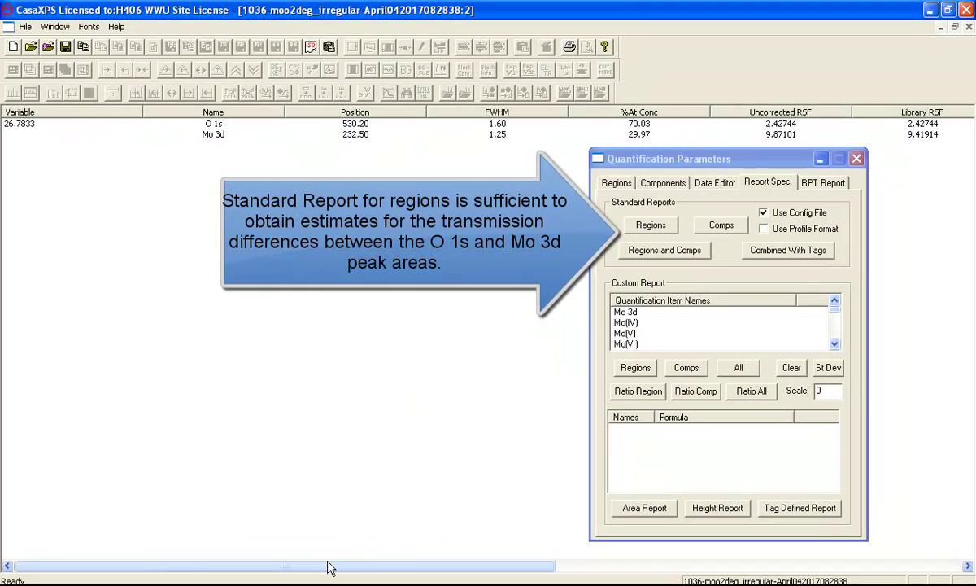
{"action": "left_click_drag", "start_coordinate": [327, 564], "coordinate": [641, 571]}
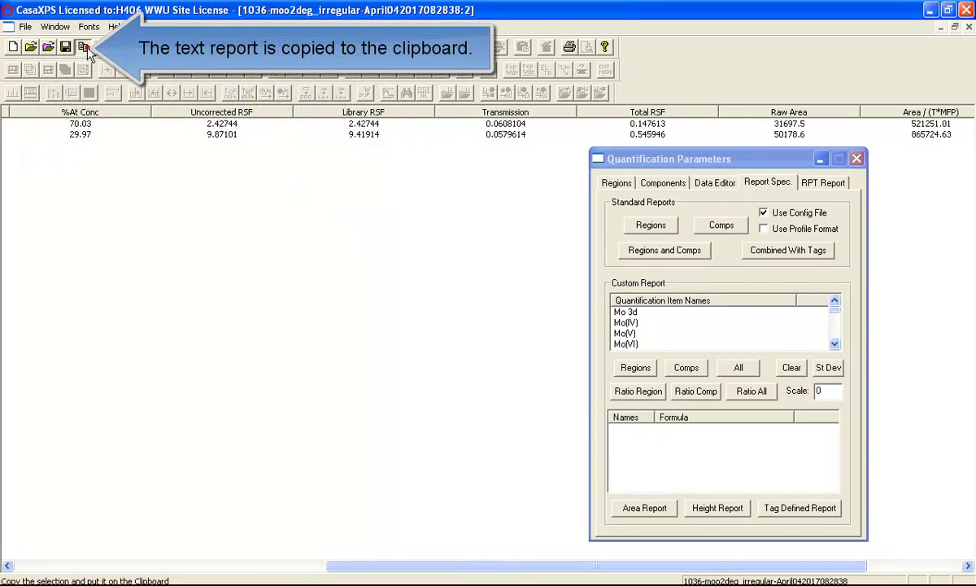
Step: Copy the entire quantification report to the clipboard and paste it into a blank Excel worksheet at A1
{"action": "left_click", "coordinate": [86, 48]}
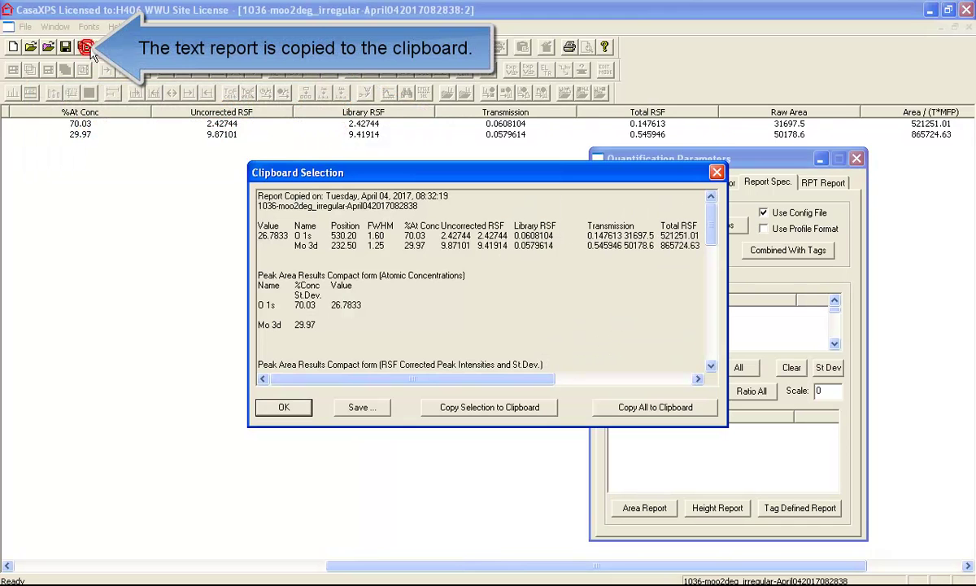
{"action": "left_click", "coordinate": [628, 411]}
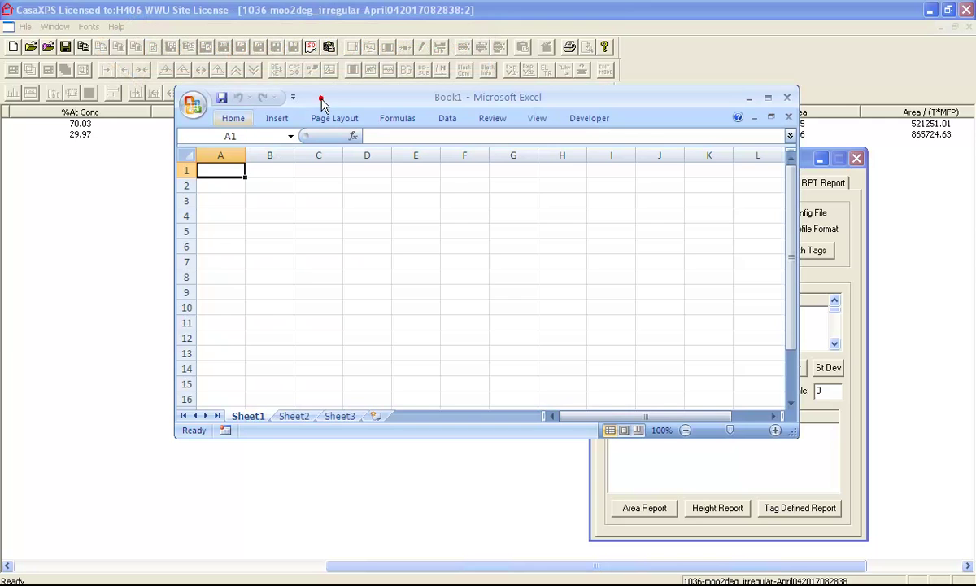
{"action": "double_click", "coordinate": [322, 98]}
{"action": "key", "text": "ctrl+v"}
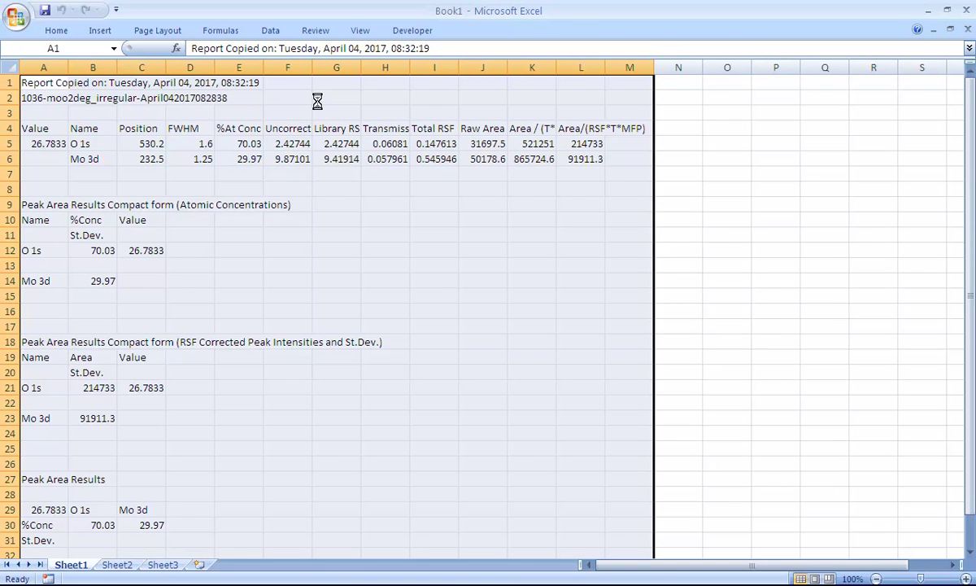
Step: Calculate the ratio of O 1s to Mo 3d transmission in cell H8 with the formula =H5/H6
{"action": "left_click", "coordinate": [388, 188]}
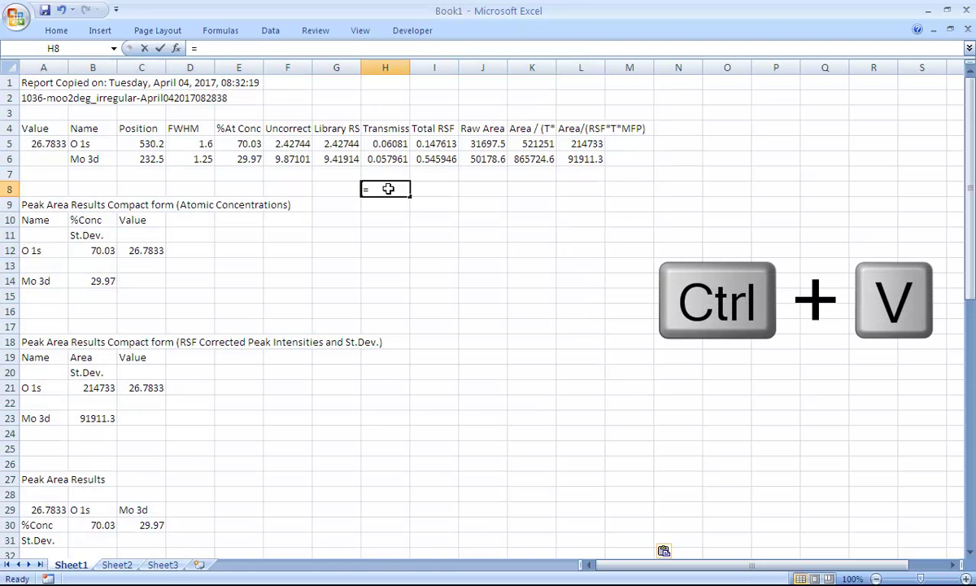
{"action": "type", "text": "="}
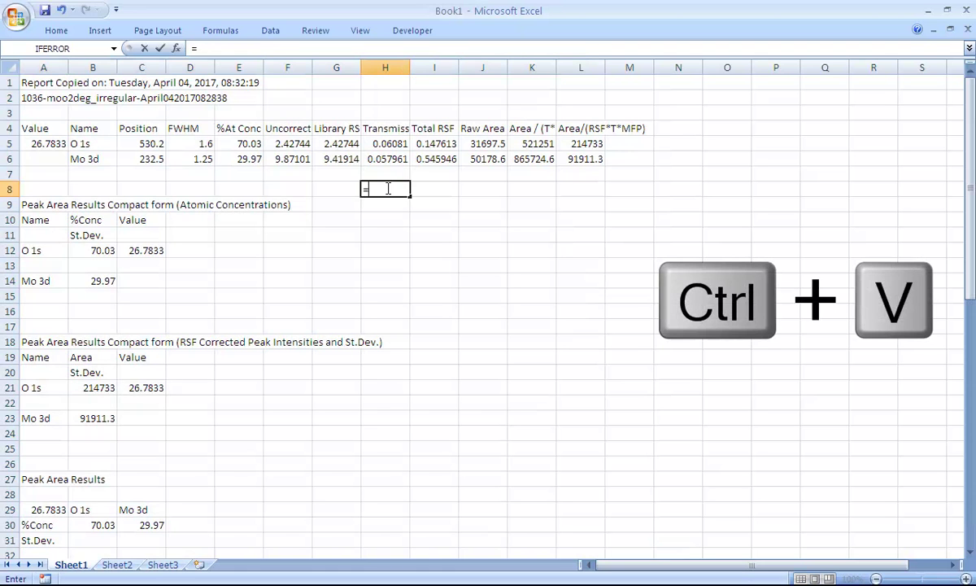
{"action": "left_click", "coordinate": [393, 144]}
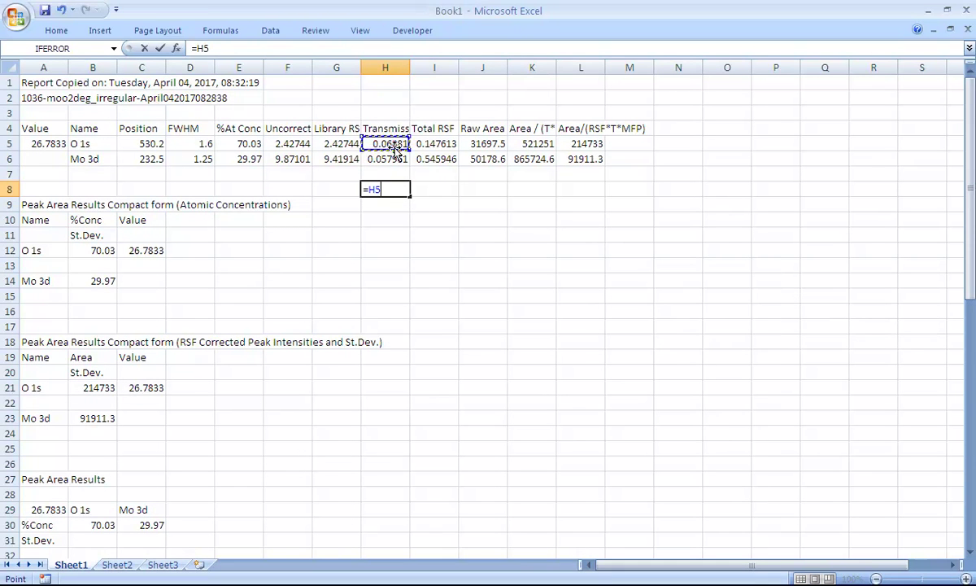
{"action": "type", "text": "/"}
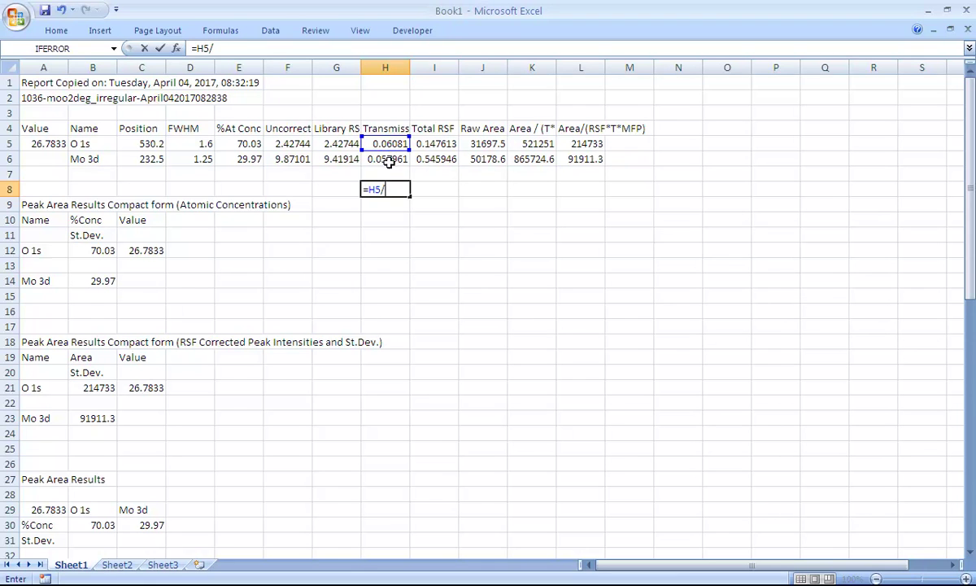
{"action": "left_click", "coordinate": [388, 161]}
{"action": "key", "text": "Return"}
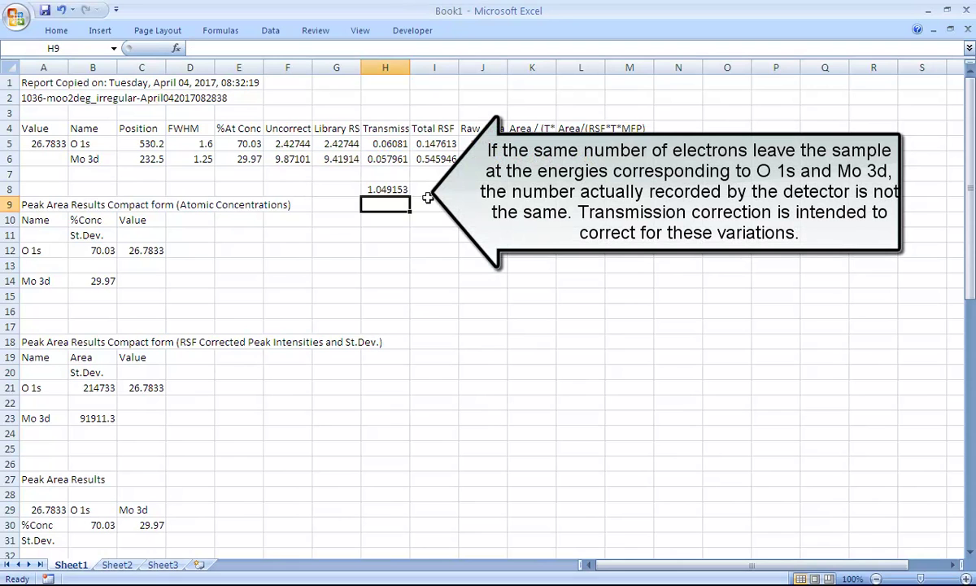
{"action": "left_click", "coordinate": [380, 186]}
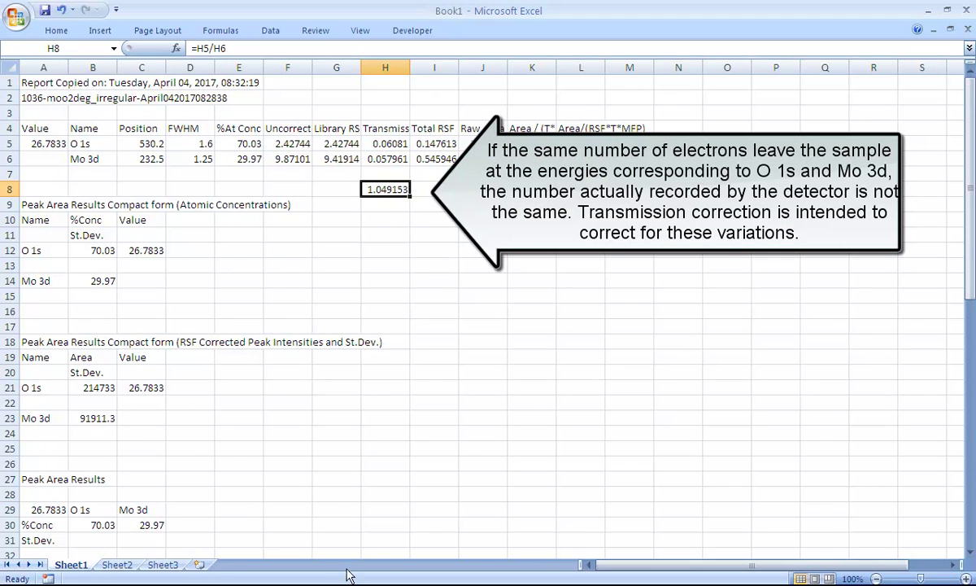
Step: Switch back to CasaXPS, dismiss the clipboard selection and report, and show the component parameters of the merged spectrum
{"action": "key", "text": "alt+Tab"}
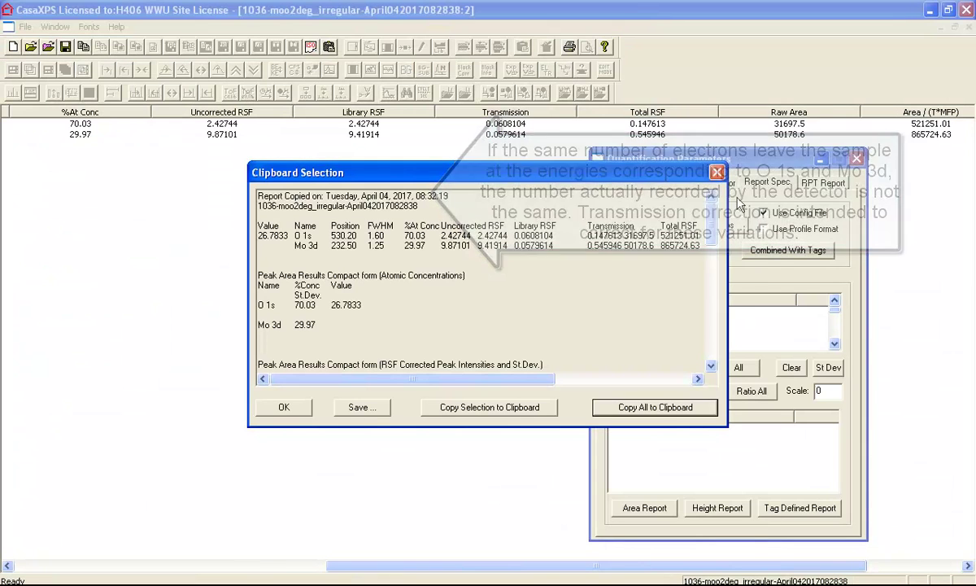
{"action": "left_click", "coordinate": [717, 173]}
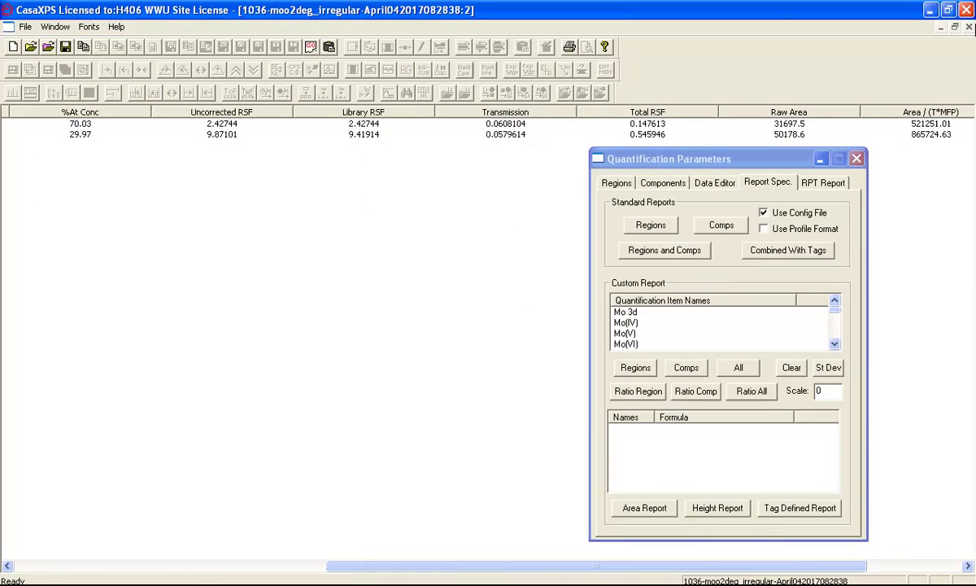
{"action": "left_click", "coordinate": [970, 27]}
{"action": "left_click", "coordinate": [677, 182]}
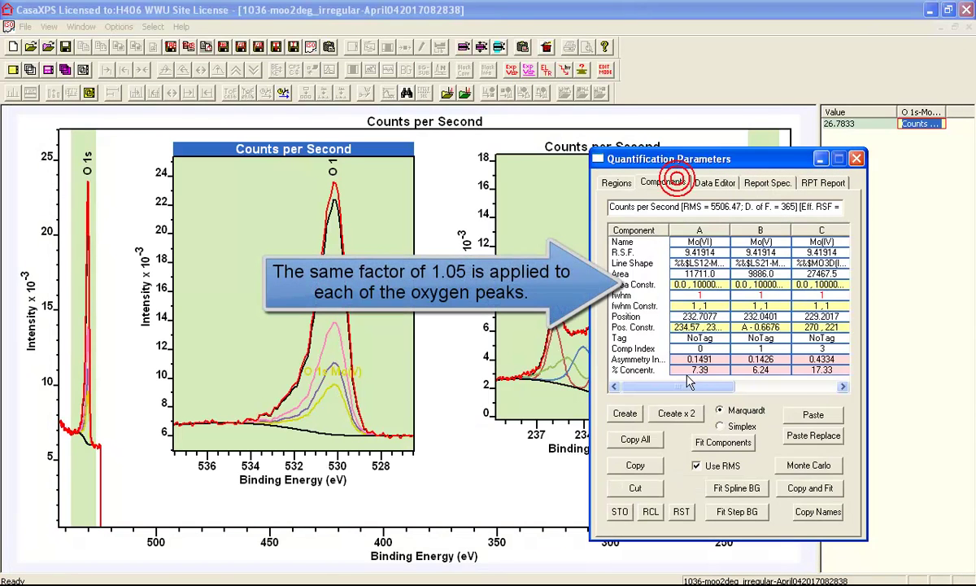
Step: Multiply the O 1s Mo(VI) area constraint in column D by 1.05 to correct for transmission
{"action": "left_click_drag", "start_coordinate": [652, 386], "coordinate": [800, 388]}
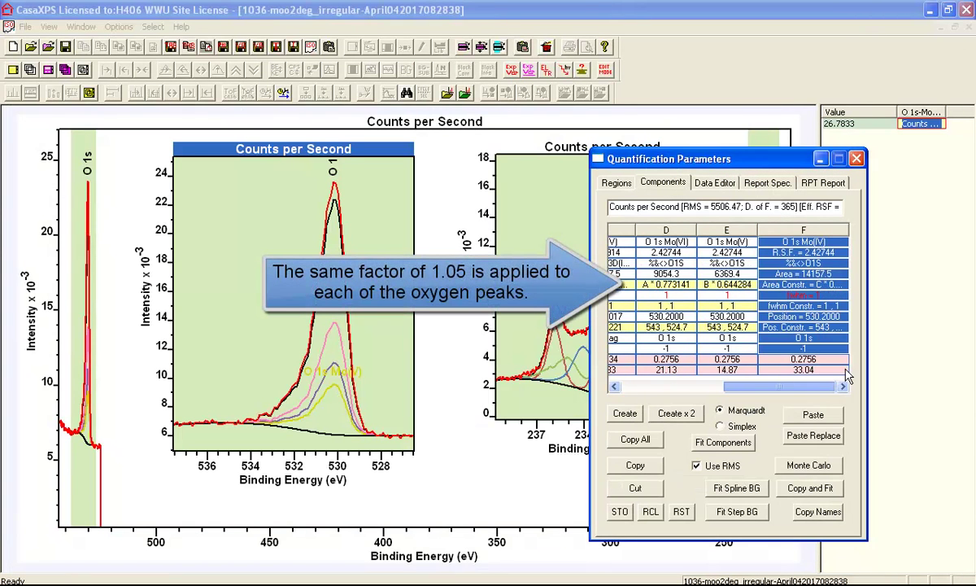
{"action": "left_click", "coordinate": [681, 284]}
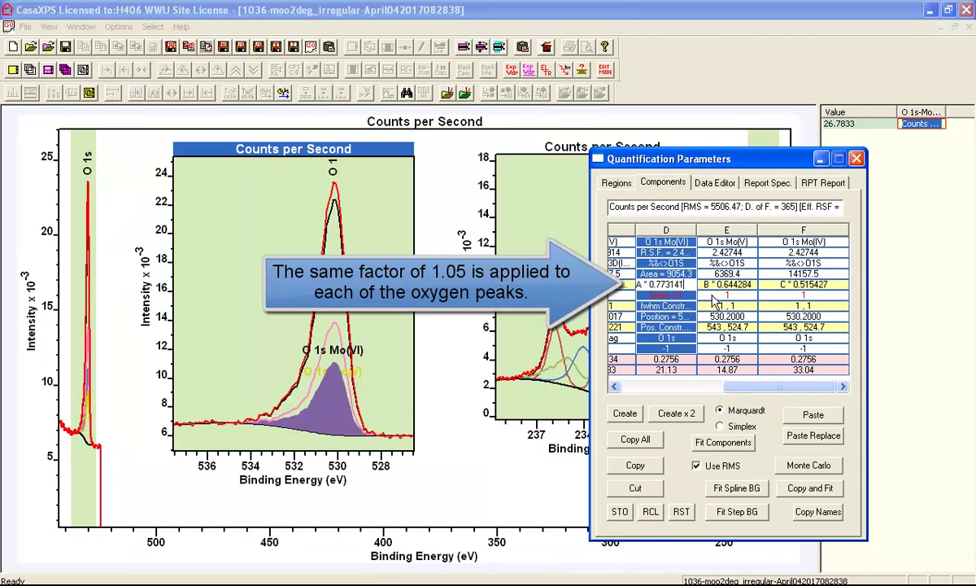
{"action": "type", "text": "* 1.05"}
{"action": "key", "text": "Return"}
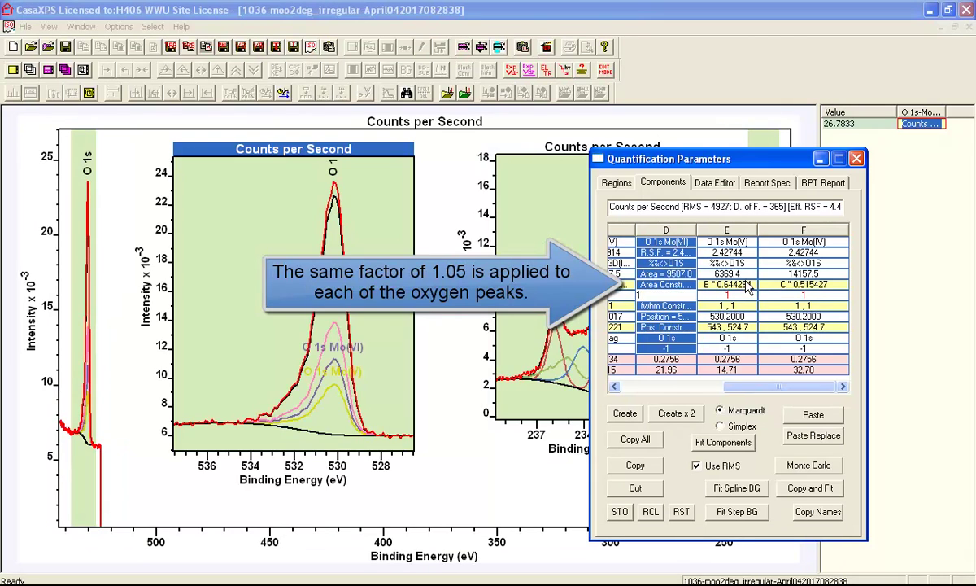
Step: Multiply the area constraints of O 1s Mo(V) in column E and O 1s Mo(IV) in column F by 1.05
{"action": "left_click", "coordinate": [750, 287]}
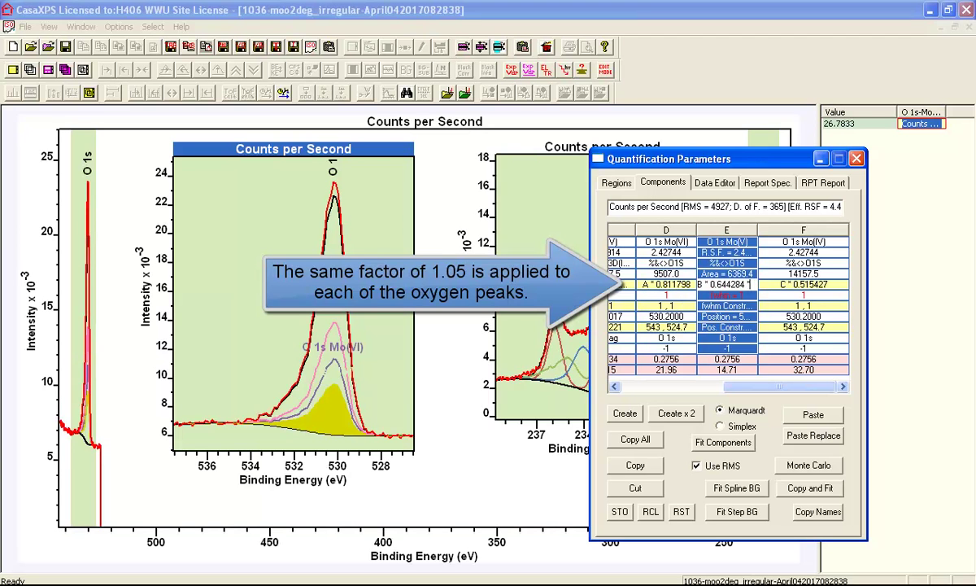
{"action": "type", "text": "* 1.05"}
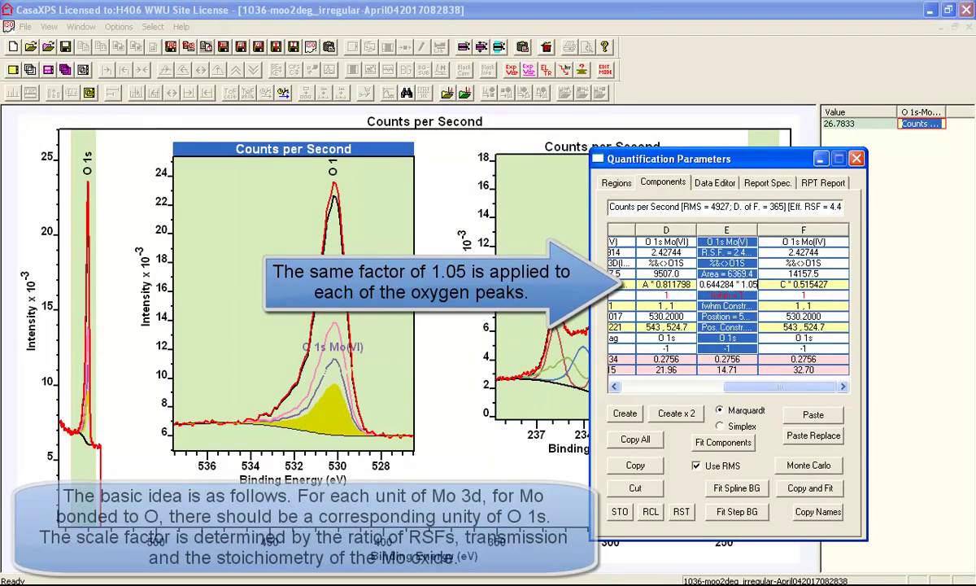
{"action": "key", "text": "Return"}
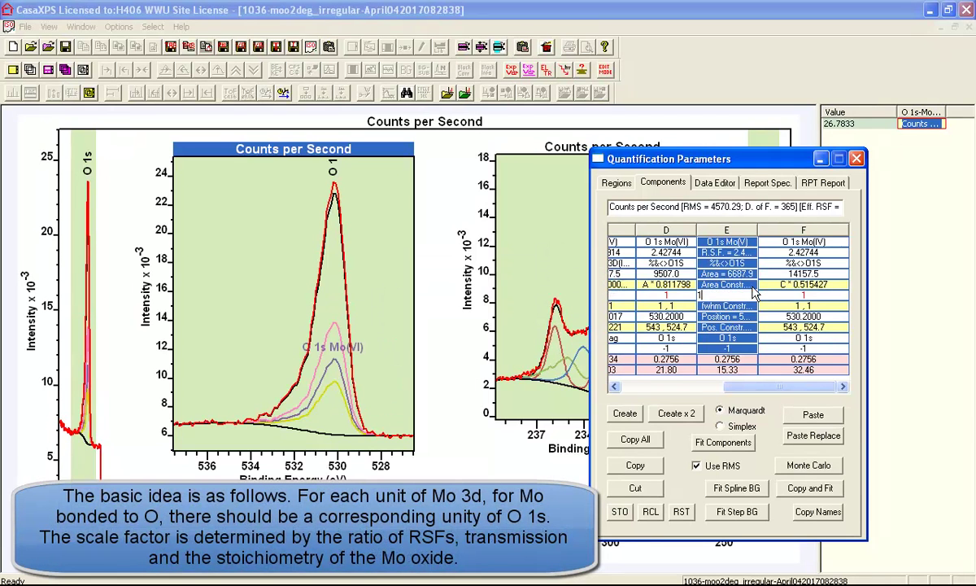
{"action": "left_click", "coordinate": [799, 285]}
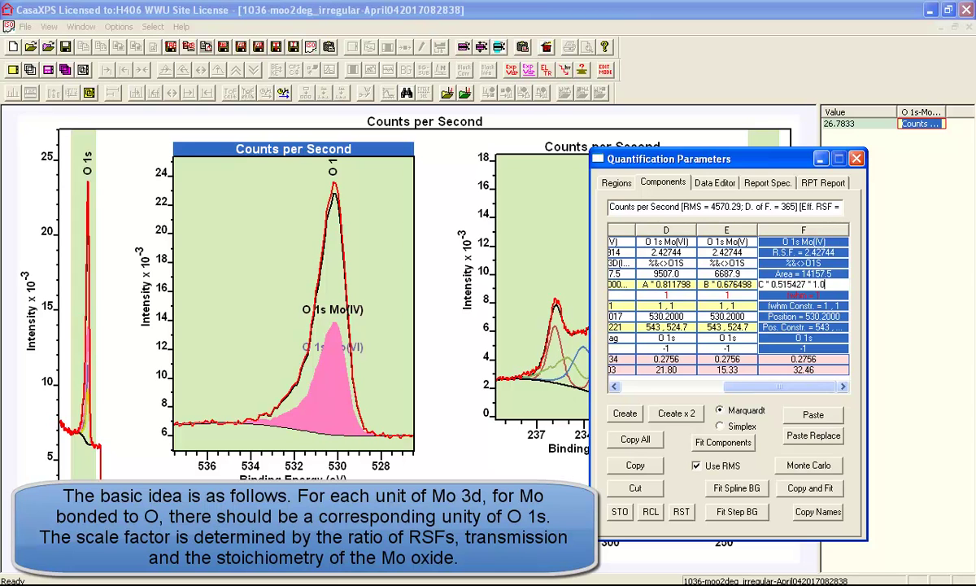
{"action": "left_click", "coordinate": [820, 293]}
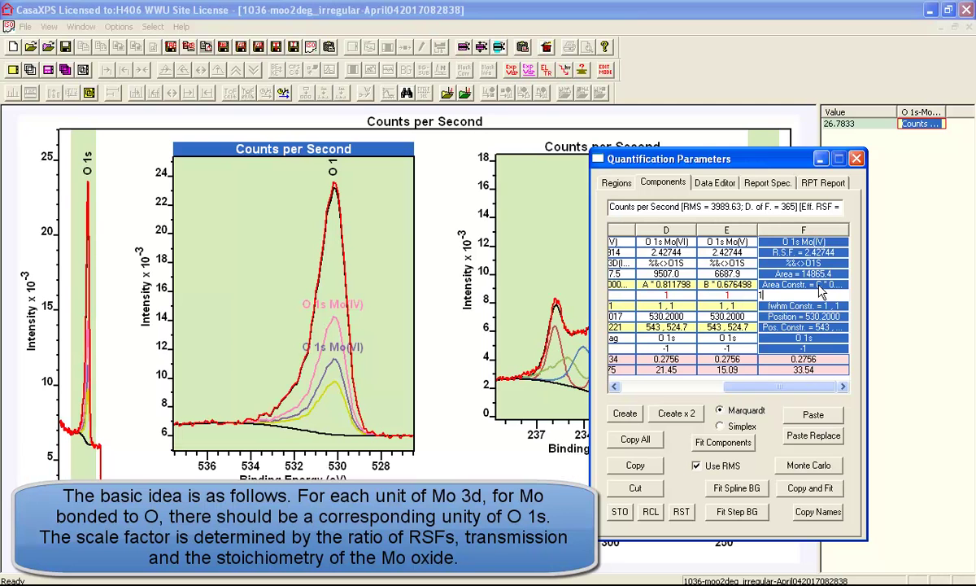
Step: Close the quantification parameters and display the fit residual on the O 1s inset plot
{"action": "left_click", "coordinate": [857, 159]}
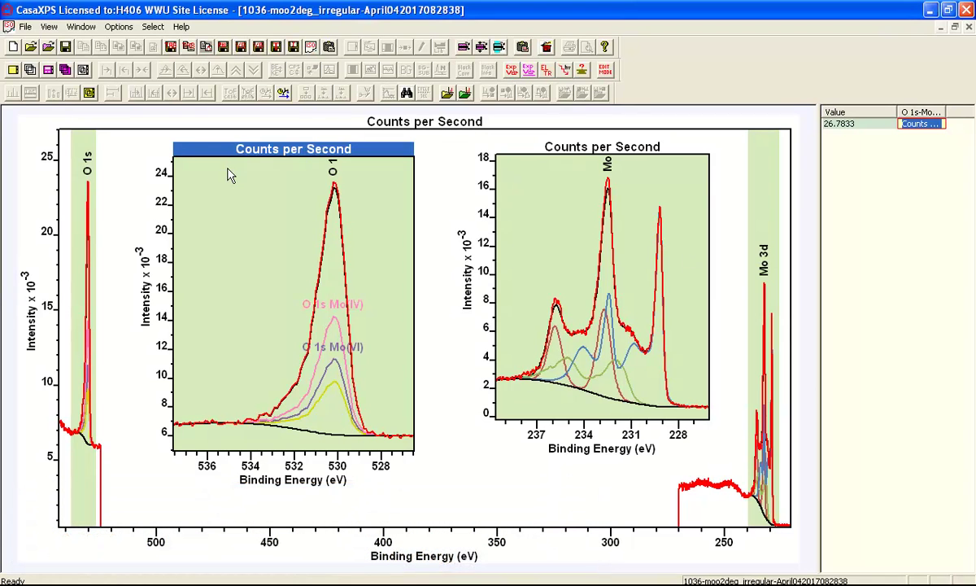
{"action": "left_click", "coordinate": [229, 174]}
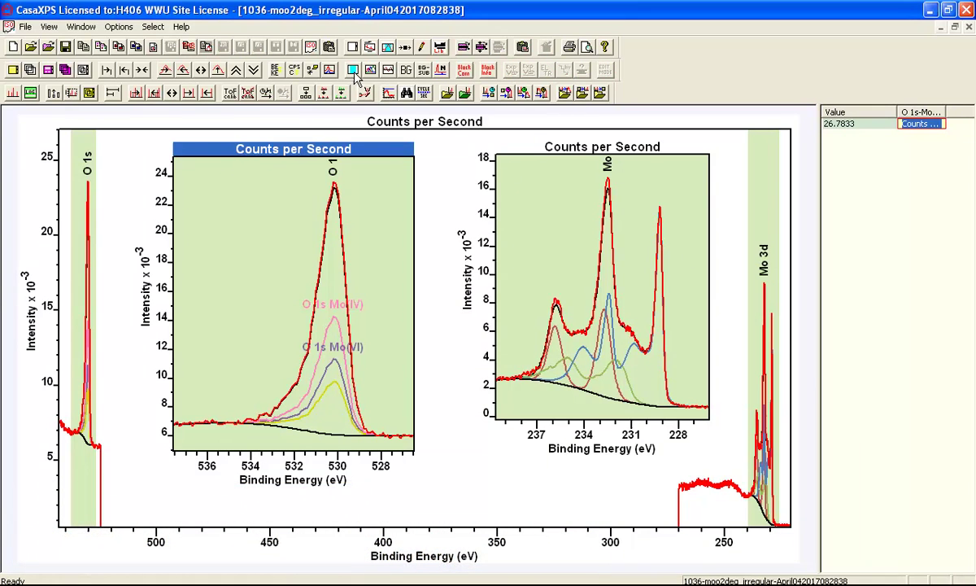
{"action": "left_click", "coordinate": [390, 70]}
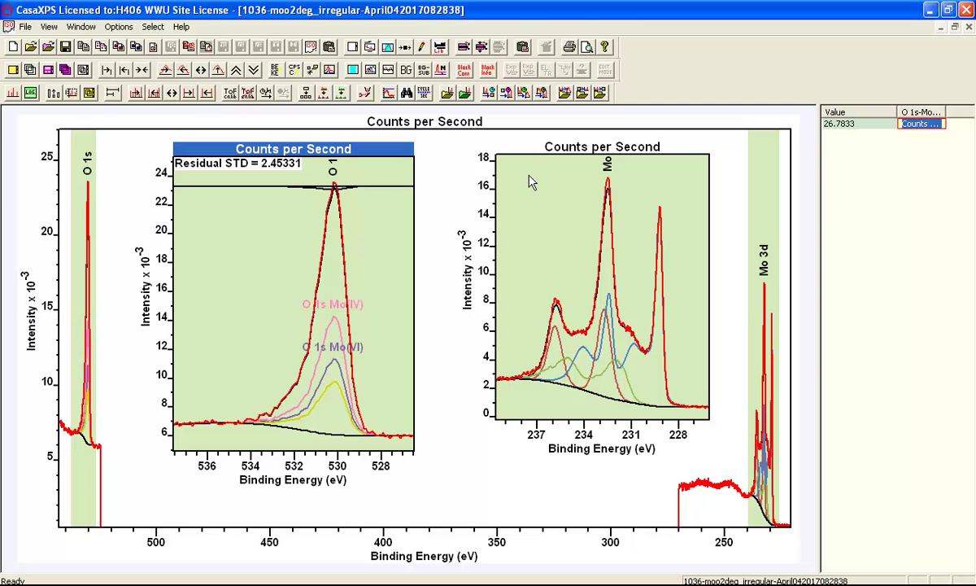
Step: Refit the linked Mo 3d and O 1s components using Marquardt, keeping the O 1s plot in view, and close the quantification parameters
{"action": "left_click", "coordinate": [390, 47]}
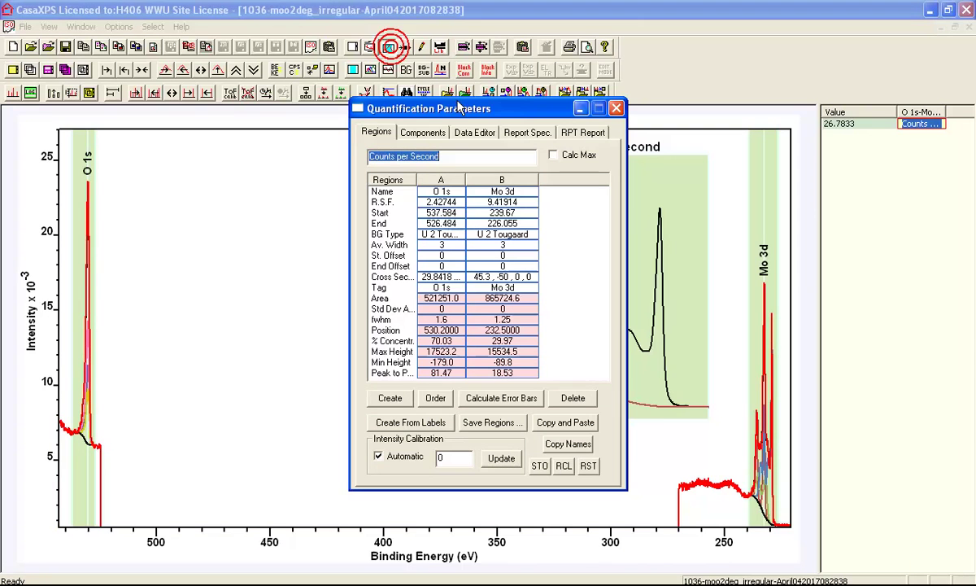
{"action": "left_click", "coordinate": [424, 132]}
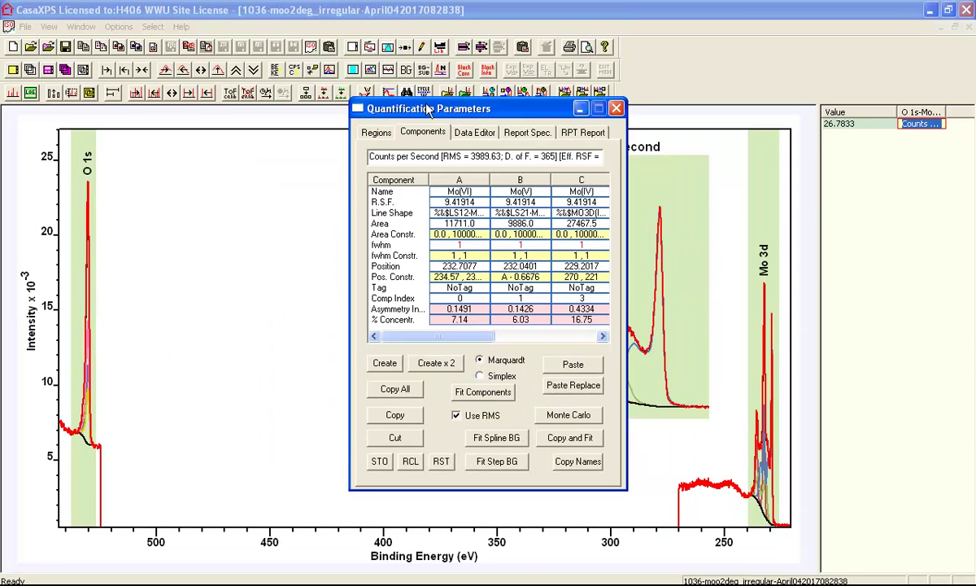
{"action": "left_click_drag", "start_coordinate": [427, 109], "coordinate": [713, 135]}
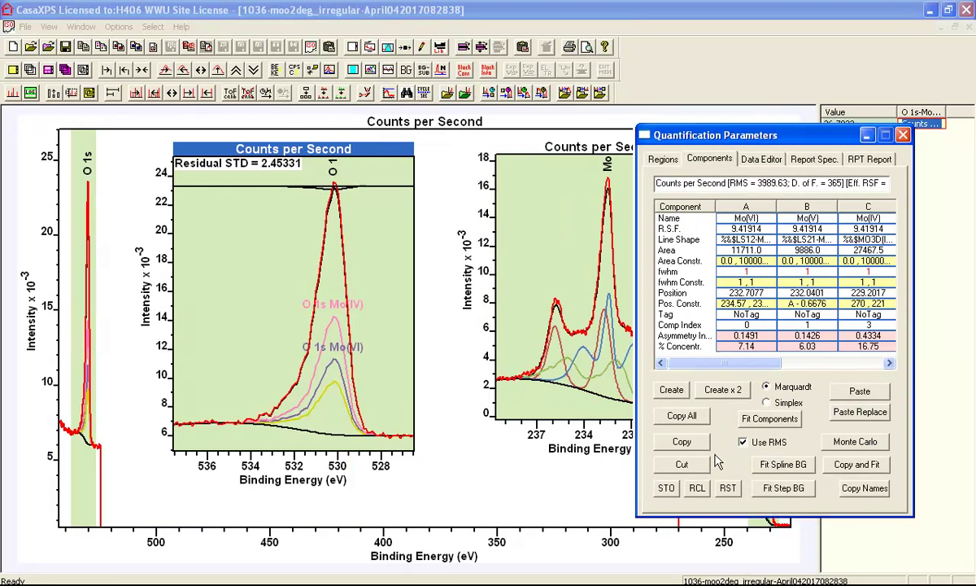
{"action": "left_click", "coordinate": [759, 418]}
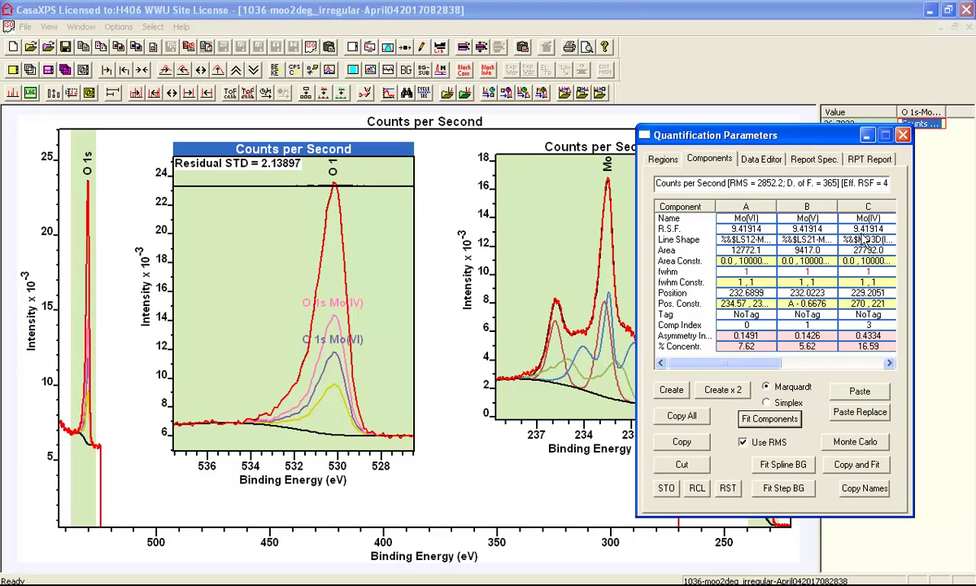
{"action": "left_click", "coordinate": [902, 135]}
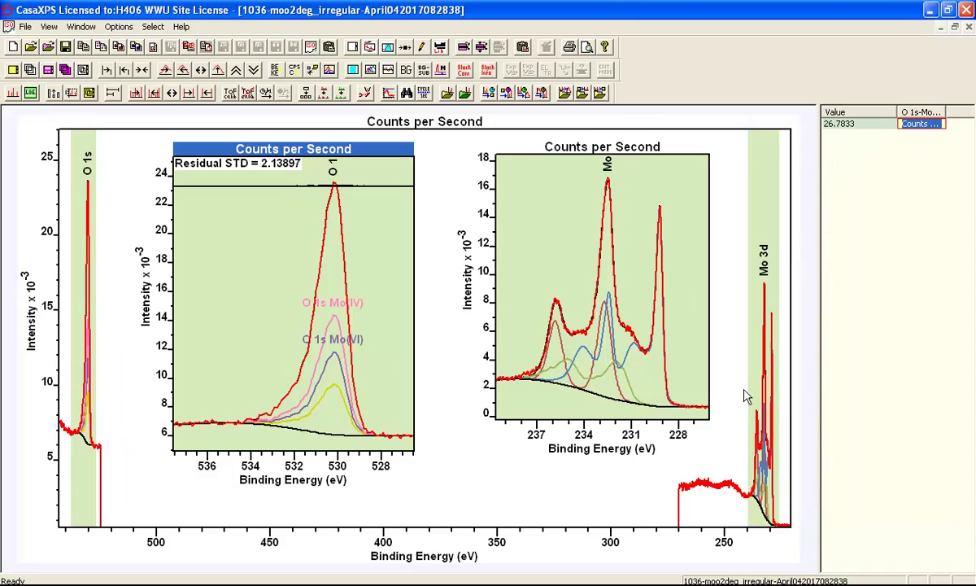